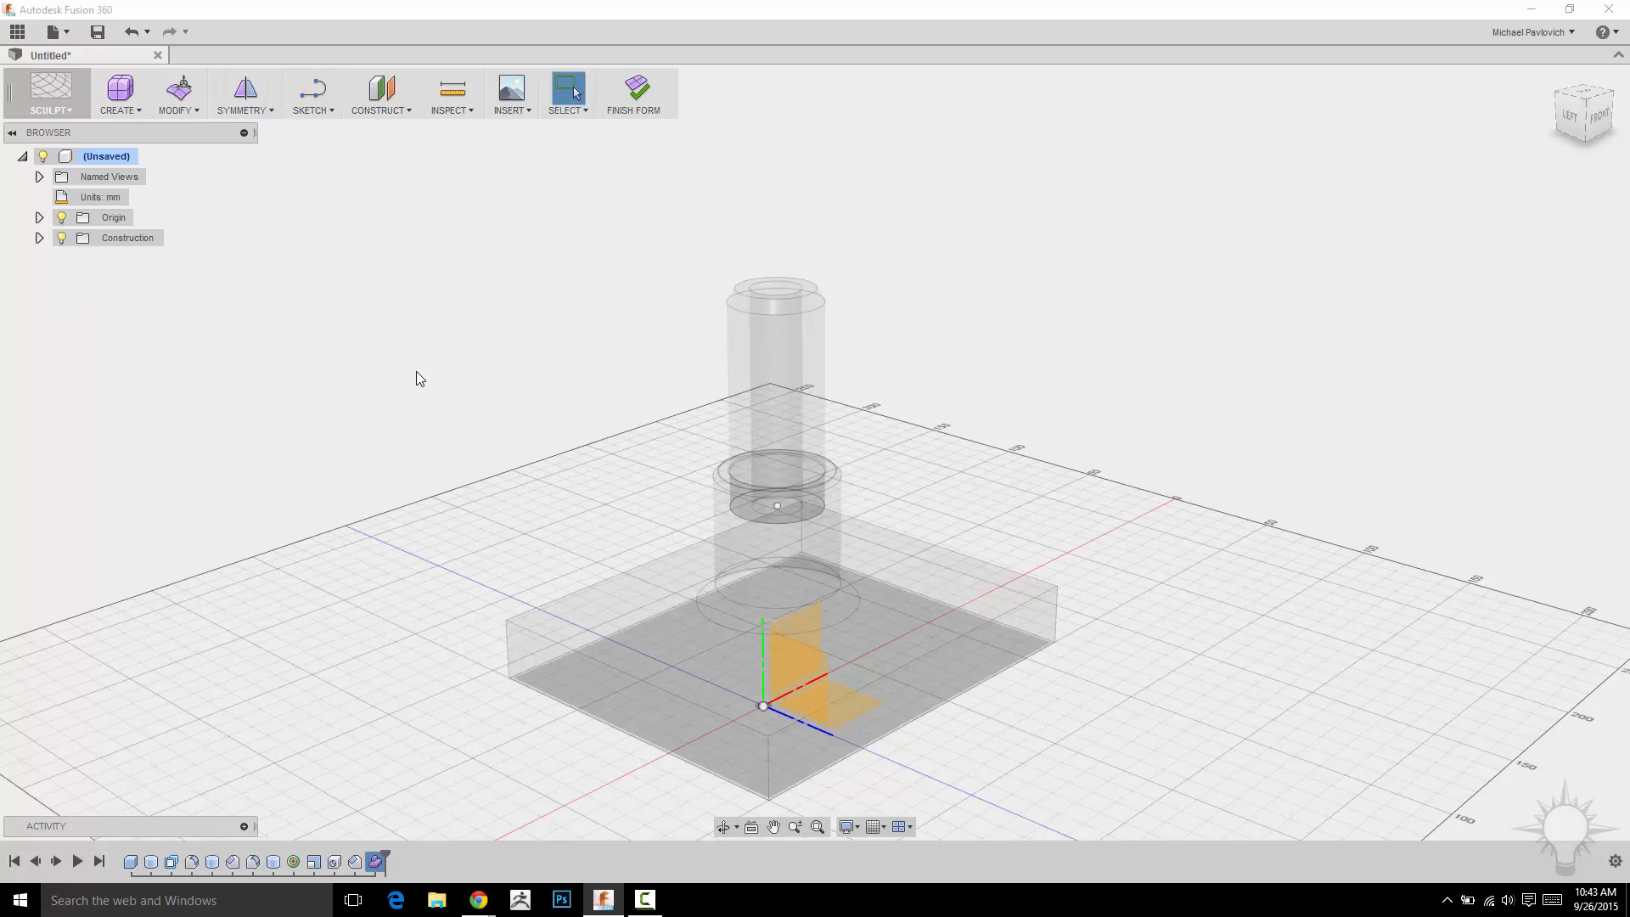
pyautogui.scroll(-3, 427, 348)
pyautogui.moveTo(550, 385); pyautogui.dragTo(459, 307, button='middle')
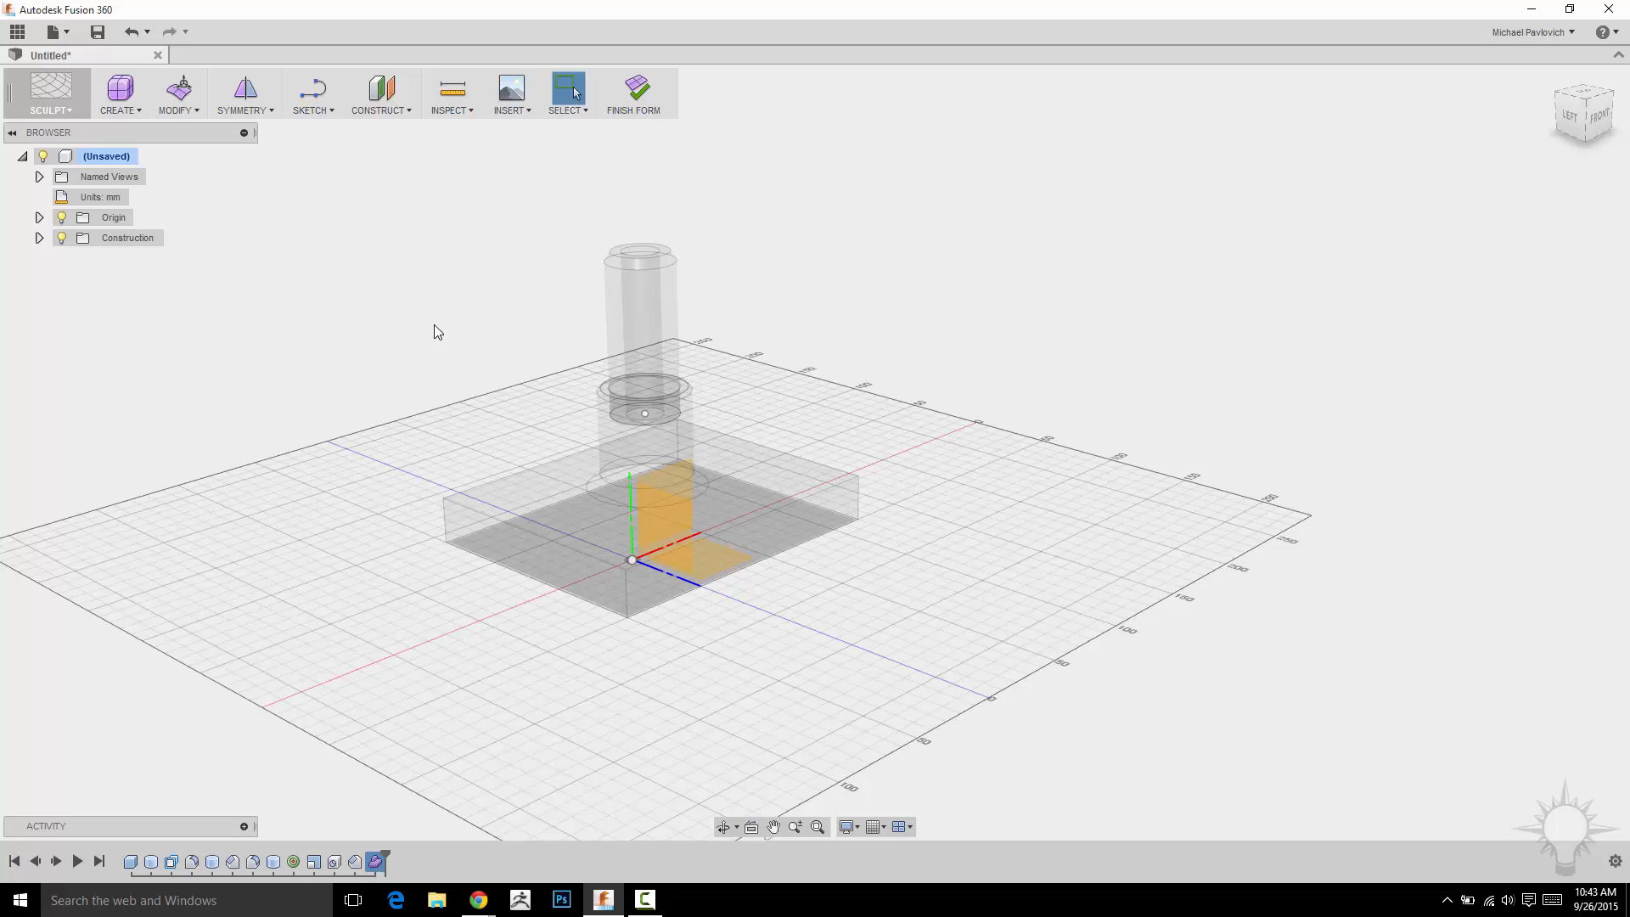
pyautogui.click(124, 110)
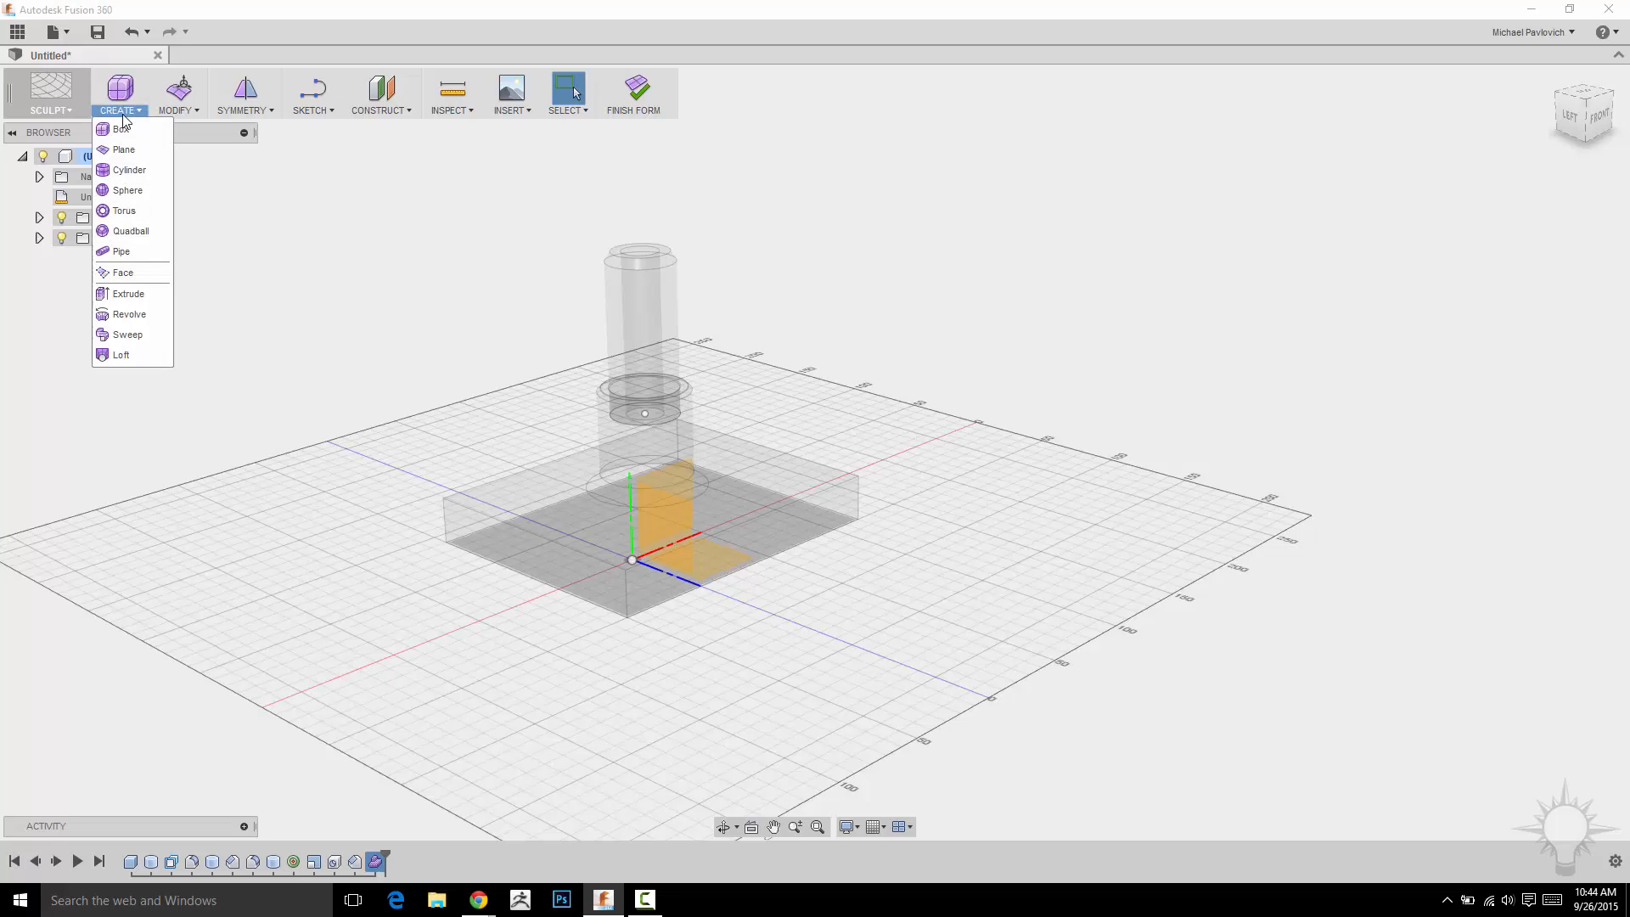
pyautogui.click(121, 128)
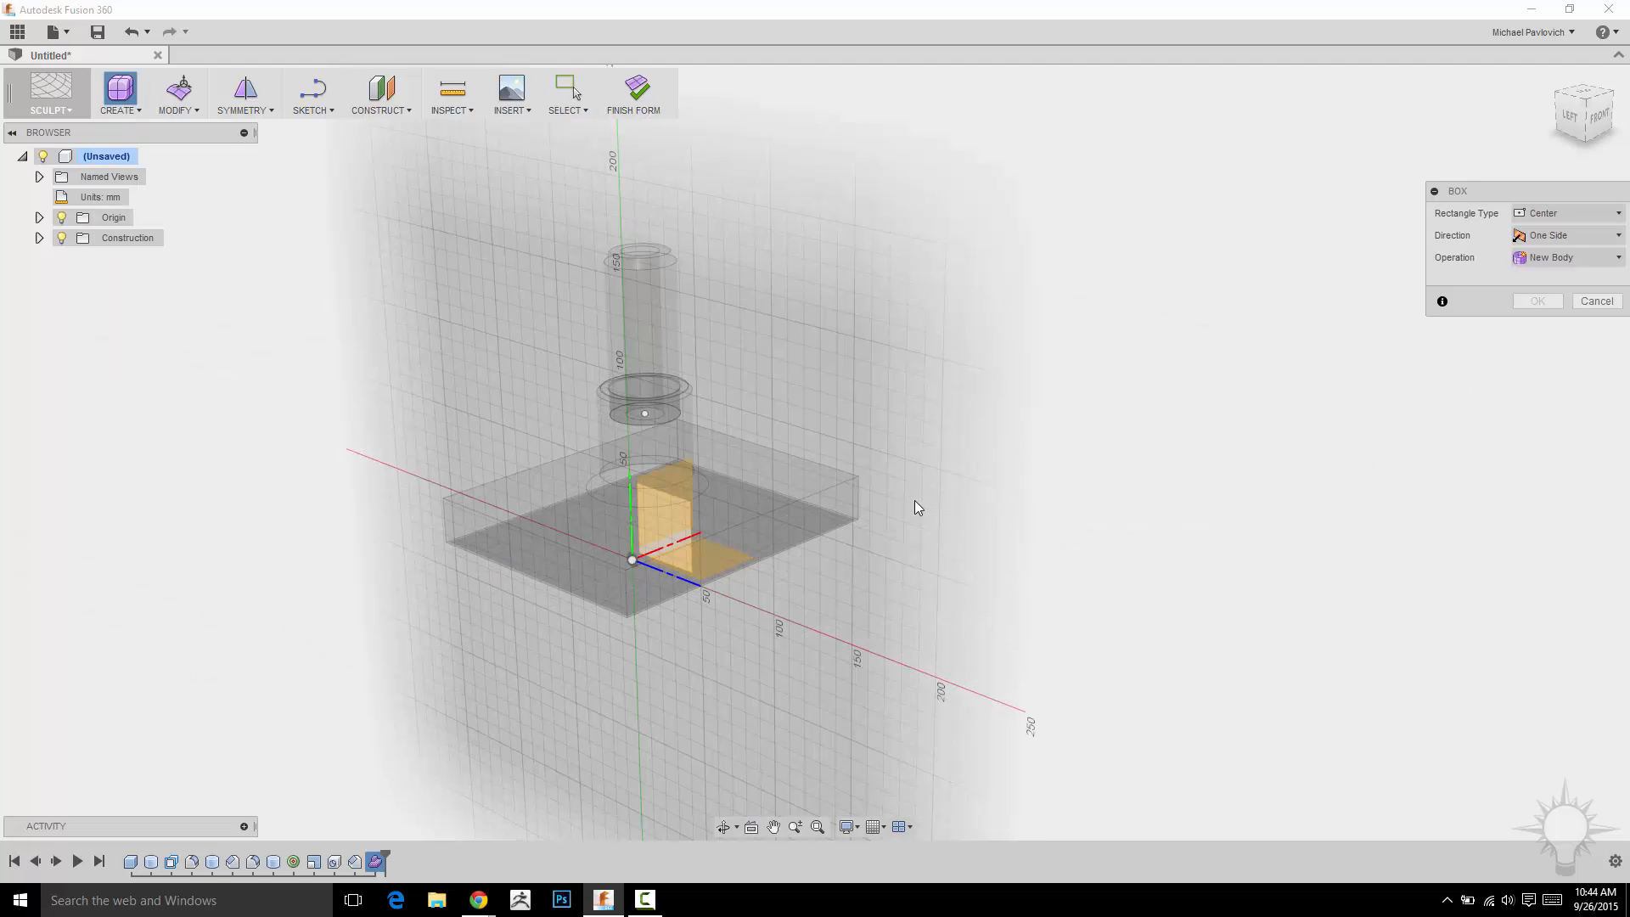
pyautogui.moveTo(916, 506); pyautogui.dragTo(454, 474, button='middle')
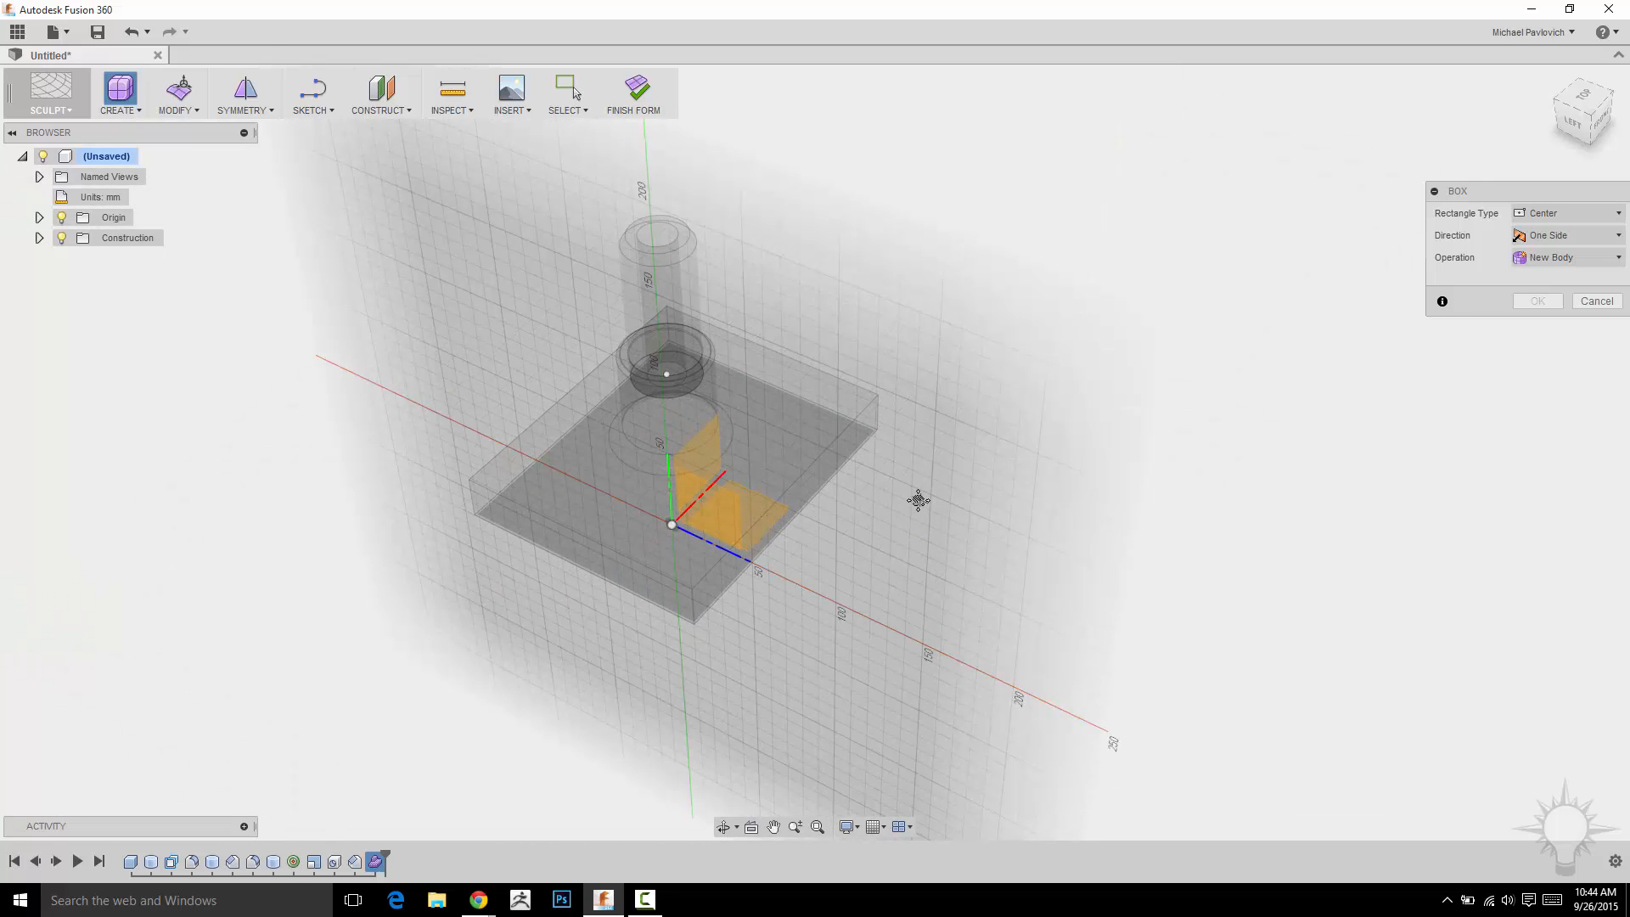
pyautogui.keyDown('shift'); pyautogui.moveTo(918, 500); pyautogui.dragTo(1457, 424, button='middle'); pyautogui.keyUp('shift')
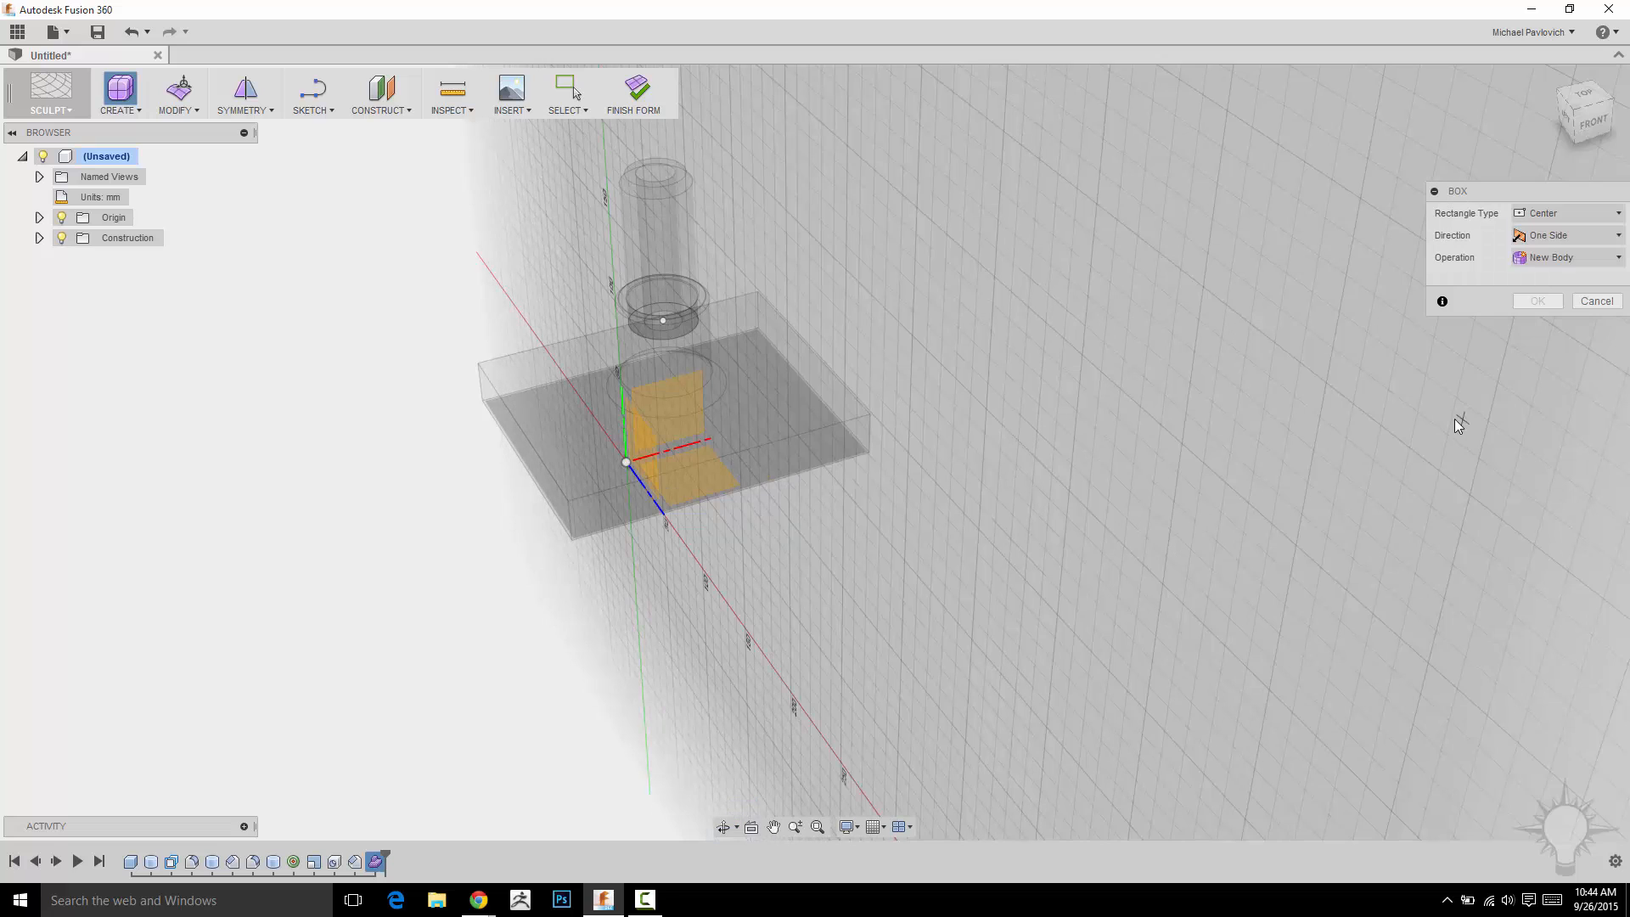
pyautogui.click(1596, 302)
# Start a Box with a two-point base rectangle about 150 by 130 mm on the ground plane beside the existing part.
pyautogui.click(121, 88)
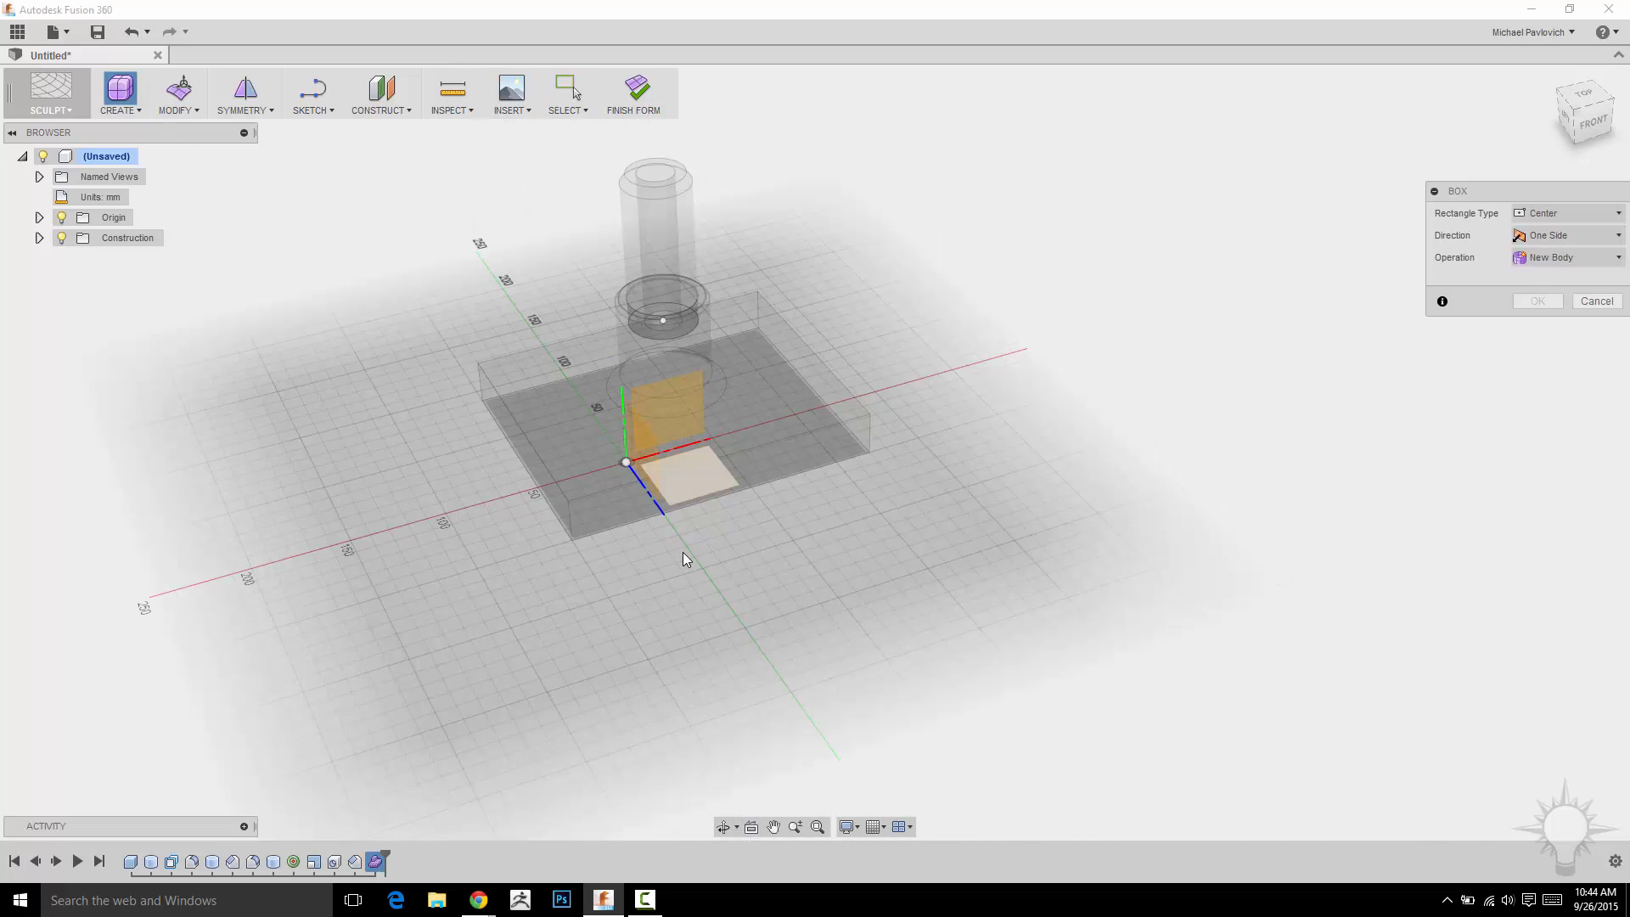
pyautogui.moveTo(909, 491)
pyautogui.keyDown('shift'); pyautogui.mouseDown(button='middle')
pyautogui.moveTo(925, 506)
pyautogui.moveTo(899, 505)
pyautogui.moveTo(925, 503)
pyautogui.mouseUp(button='middle'); pyautogui.keyUp('shift')
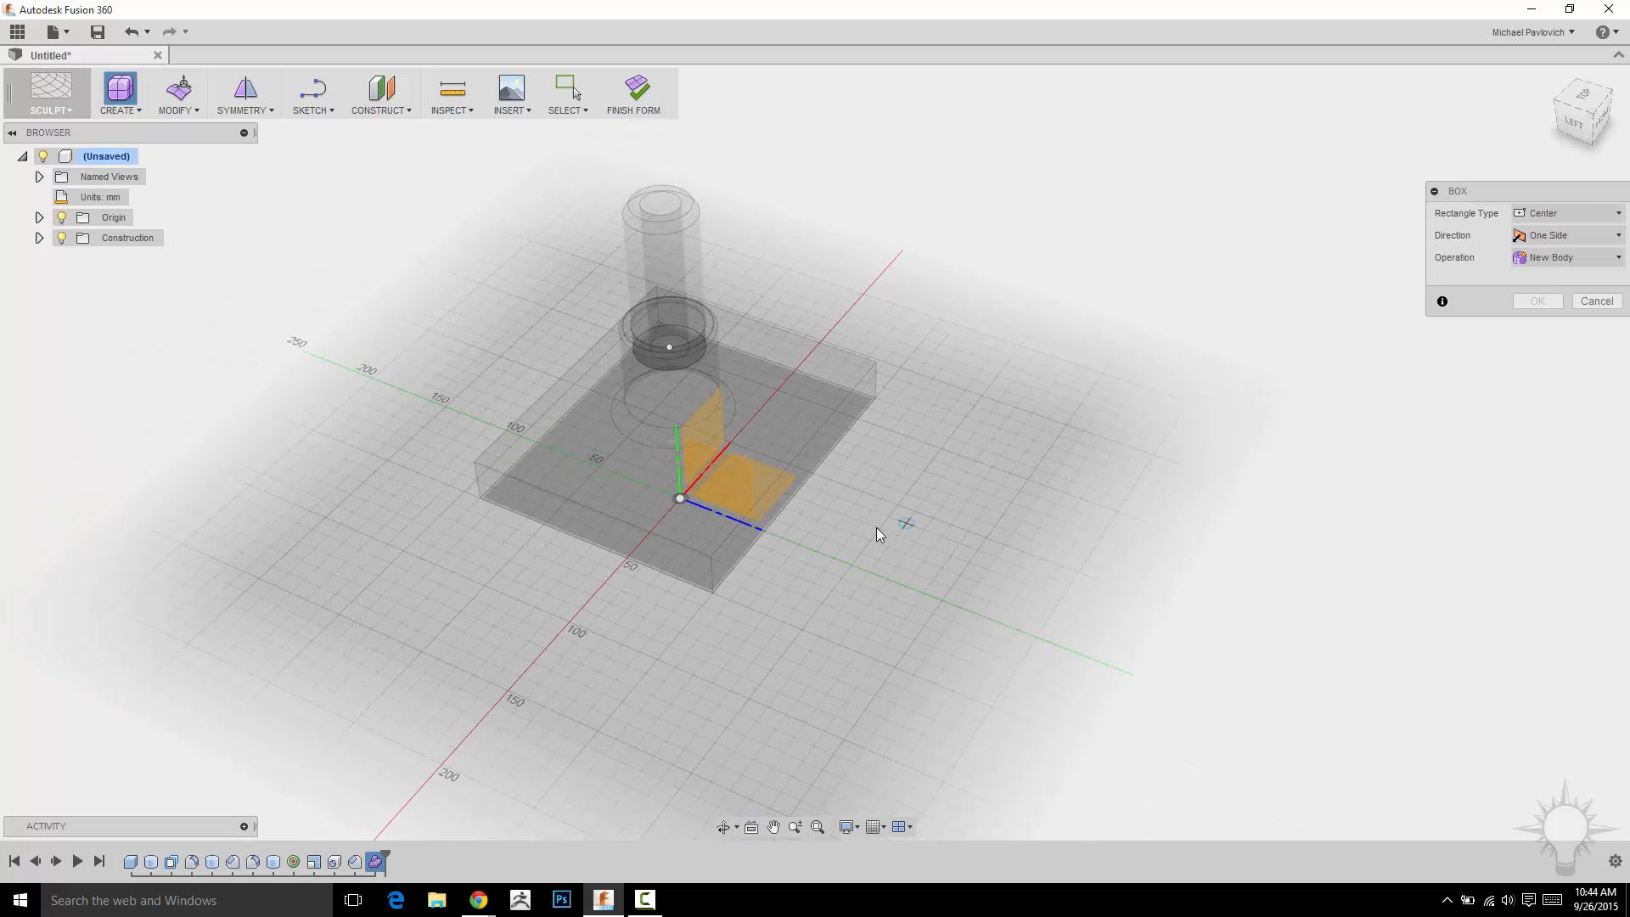
pyautogui.click(874, 482)
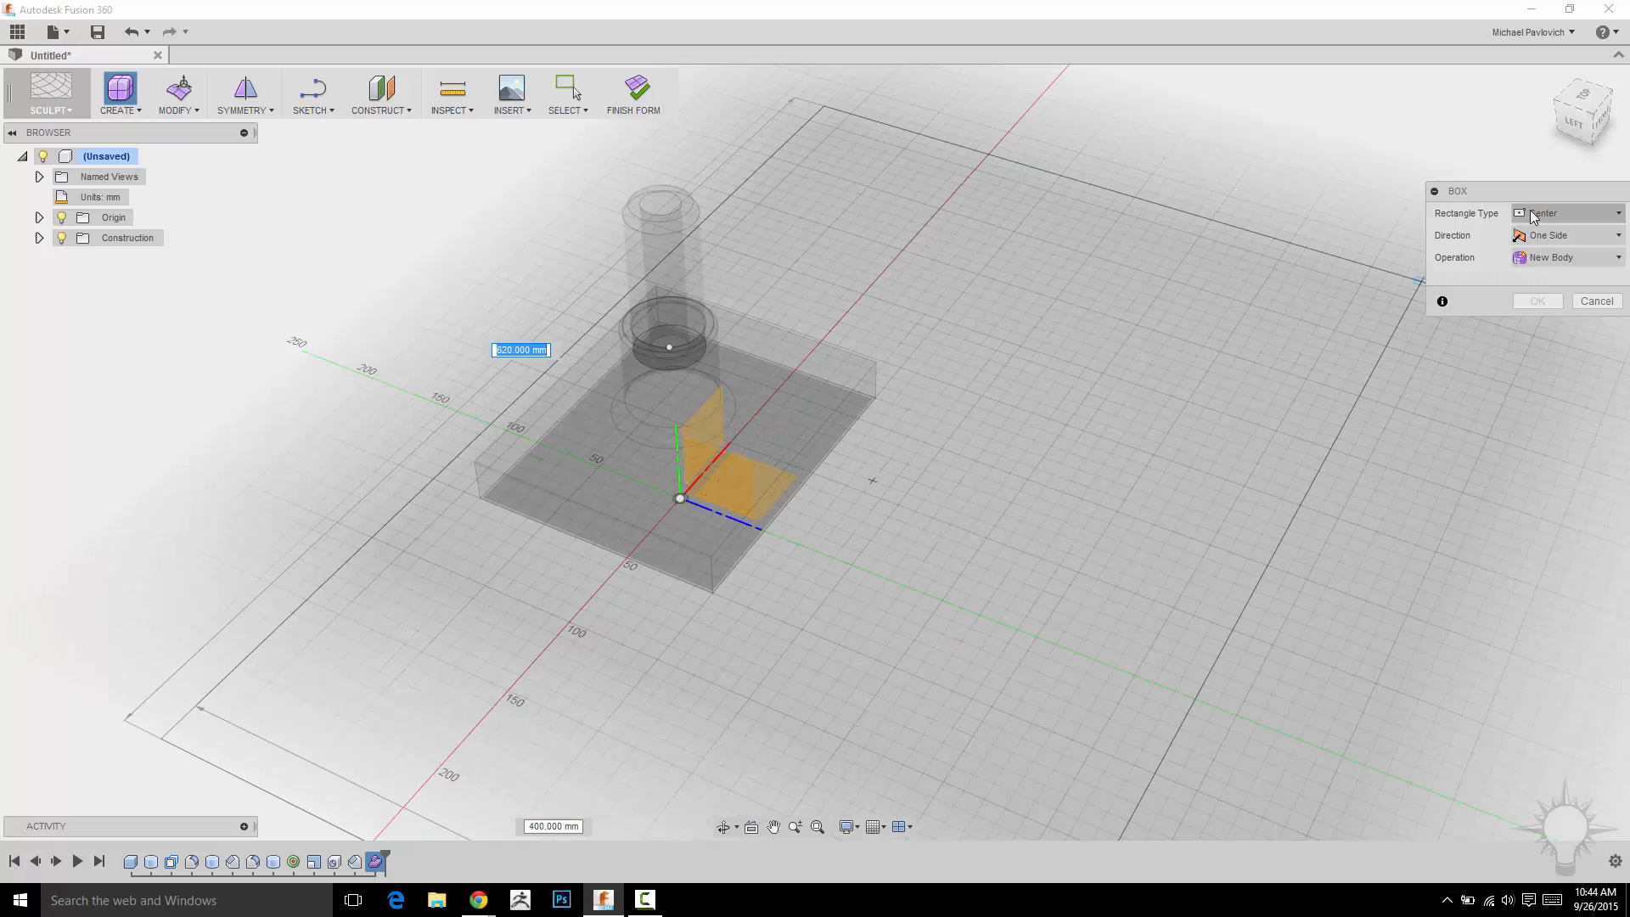
pyautogui.click(1533, 217)
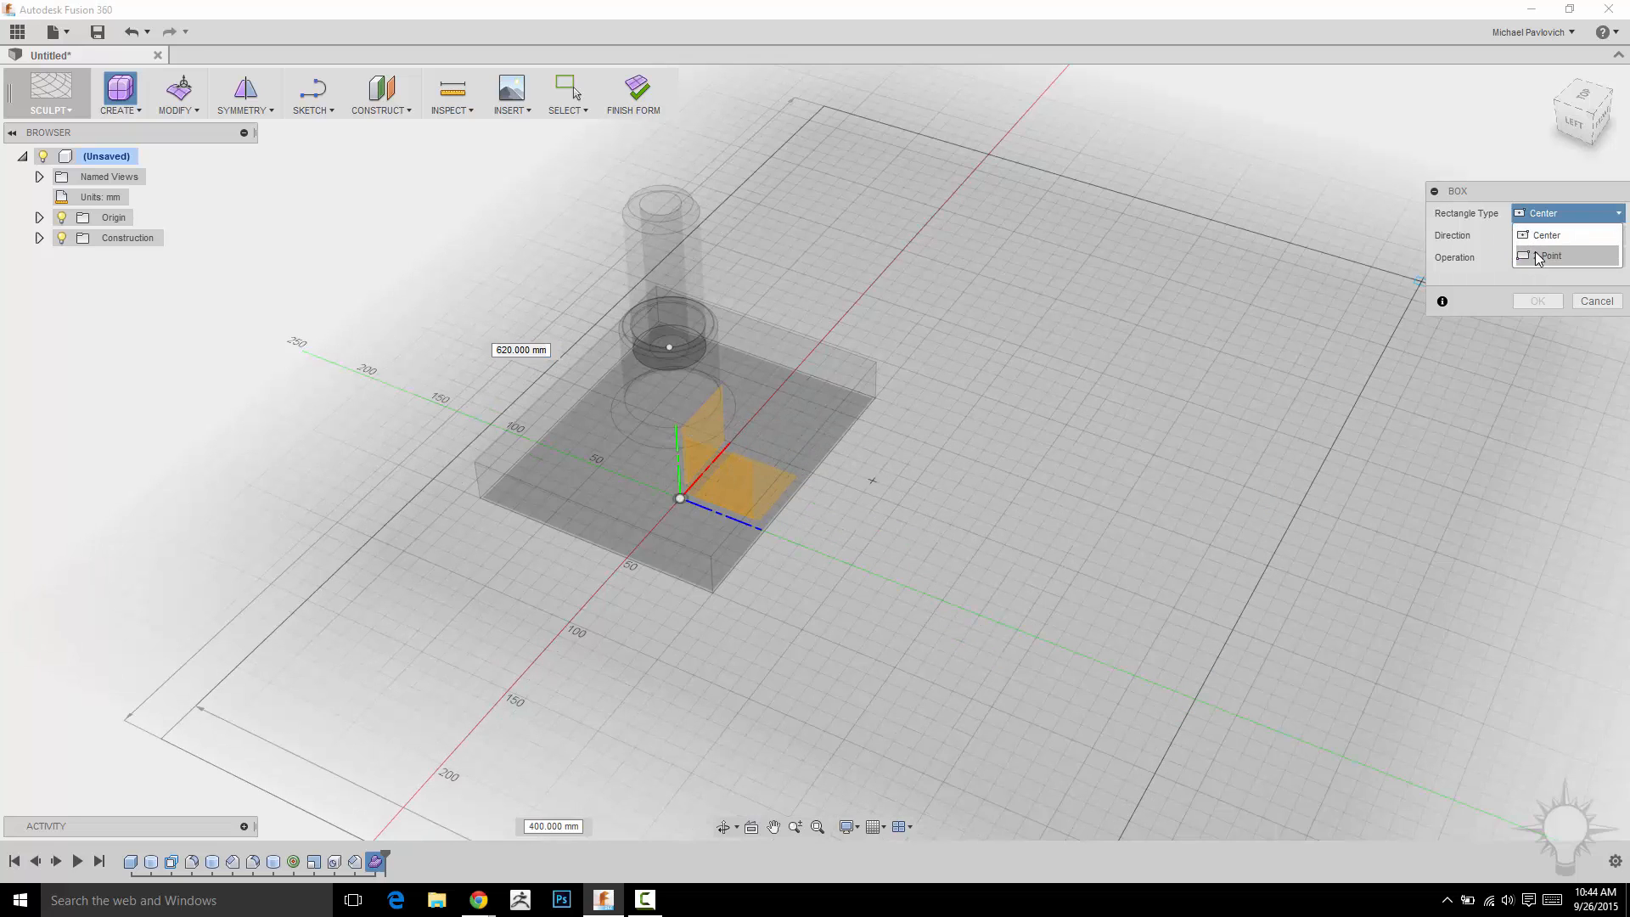
pyautogui.click(1538, 253)
pyautogui.click(891, 433)
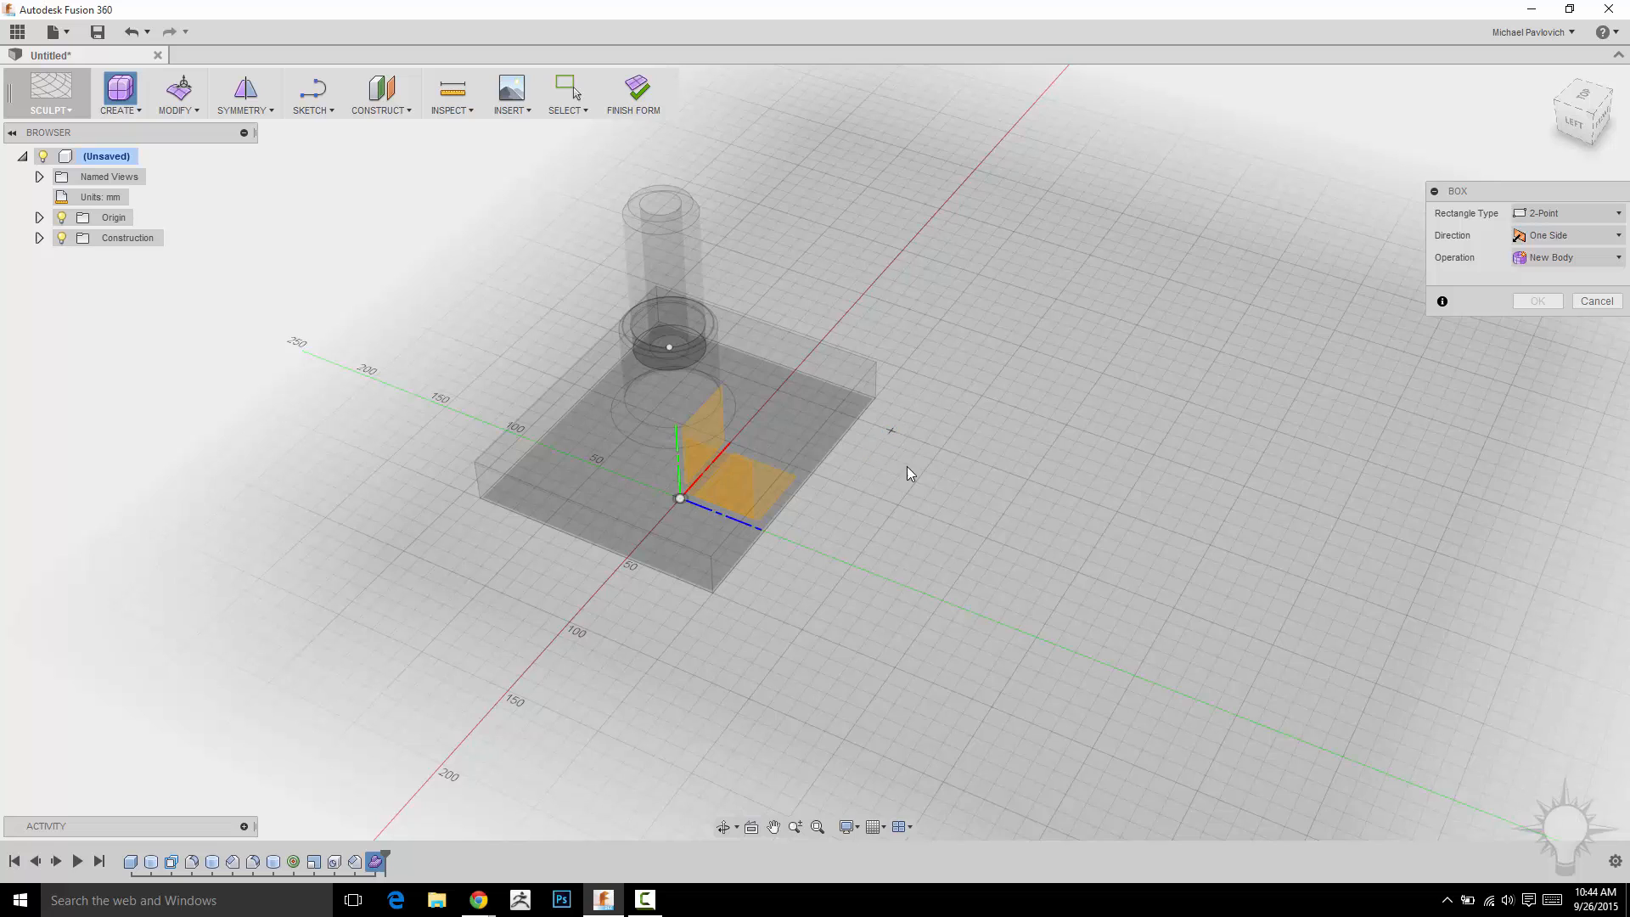
pyautogui.click(993, 705)
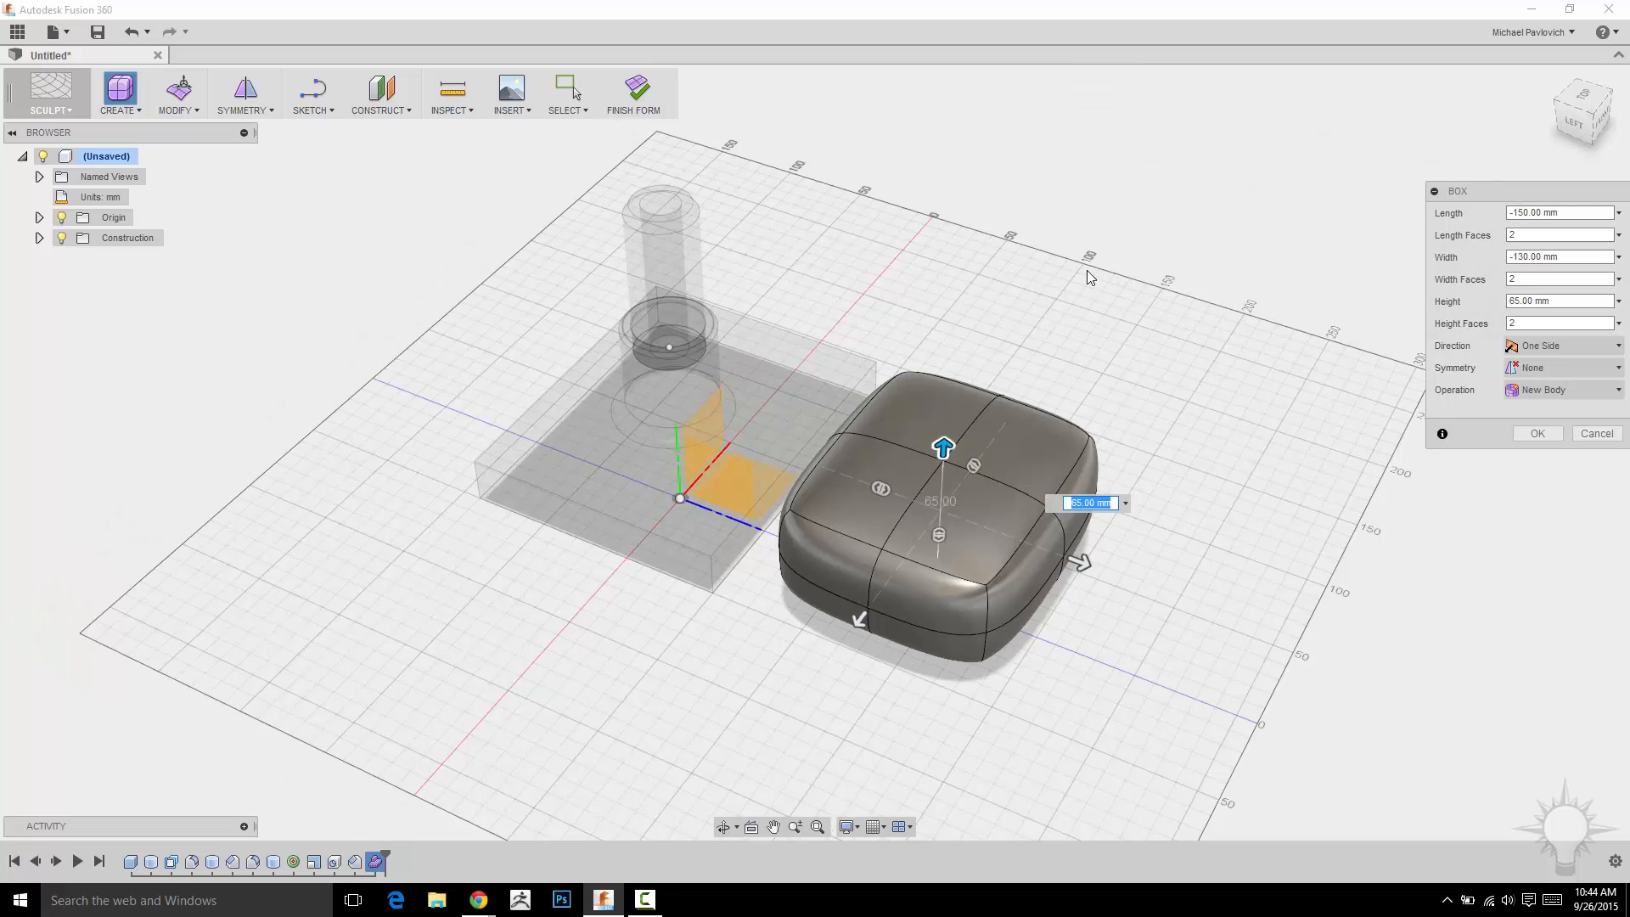
# Set the box's height to 80 mm and its width to 150 mm.
pyautogui.keyDown('shift'); pyautogui.moveTo(991, 219); pyautogui.dragTo(1008, 189, button='middle'); pyautogui.keyUp('shift')
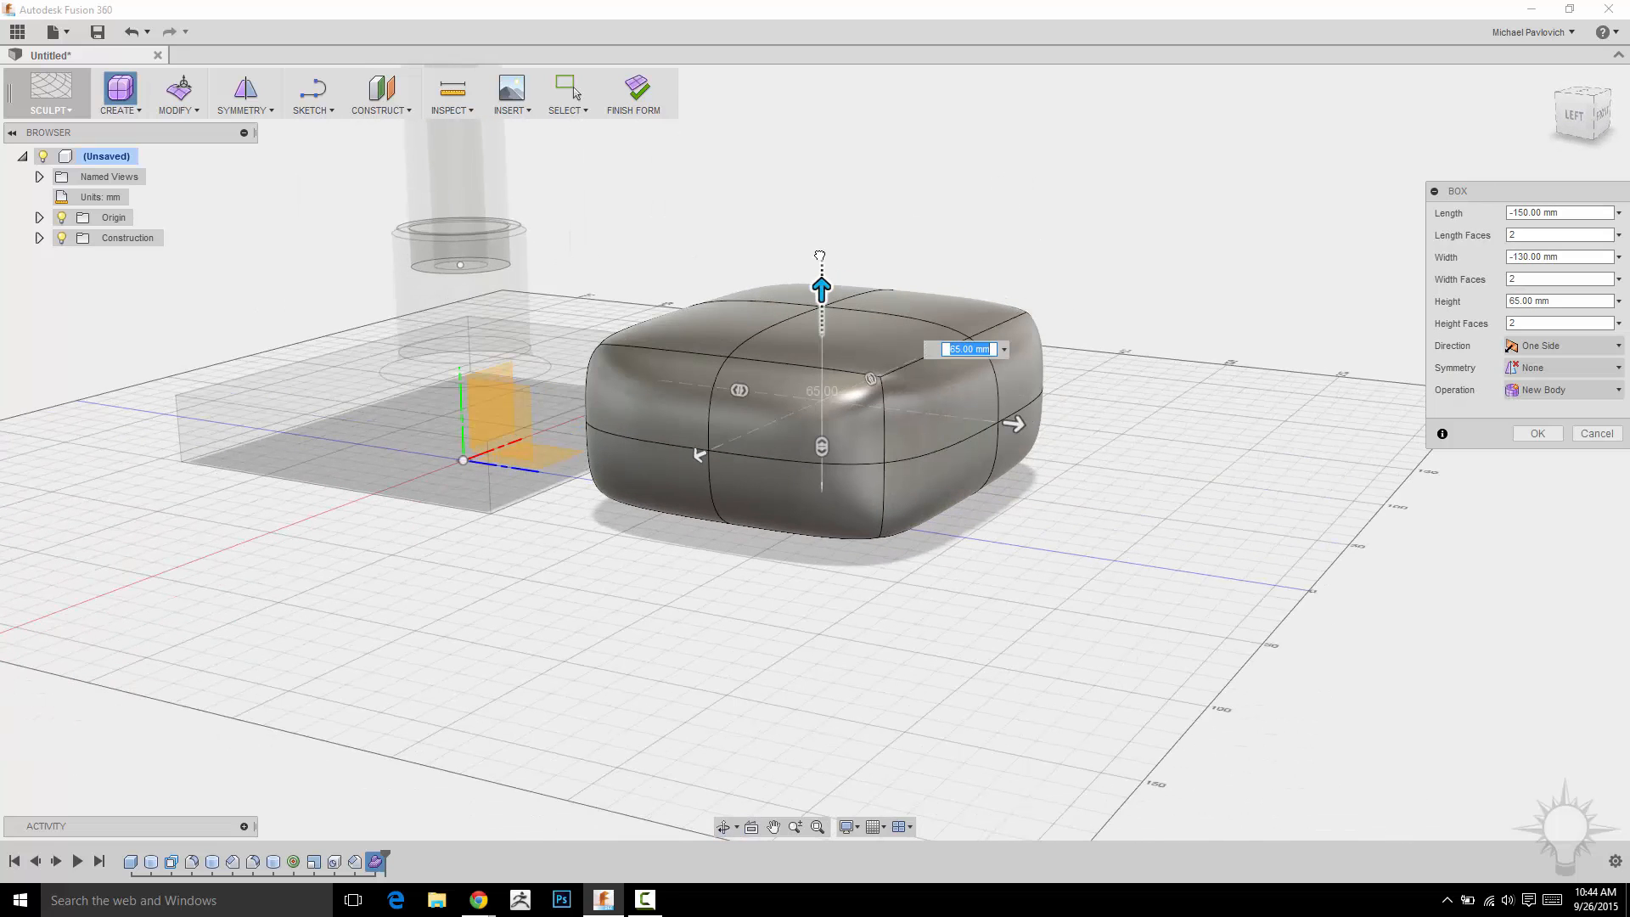
pyautogui.moveTo(821, 259)
pyautogui.mouseDown()
pyautogui.moveTo(821, 234)
pyautogui.moveTo(822, 273)
pyautogui.moveTo(822, 247)
pyautogui.mouseUp()
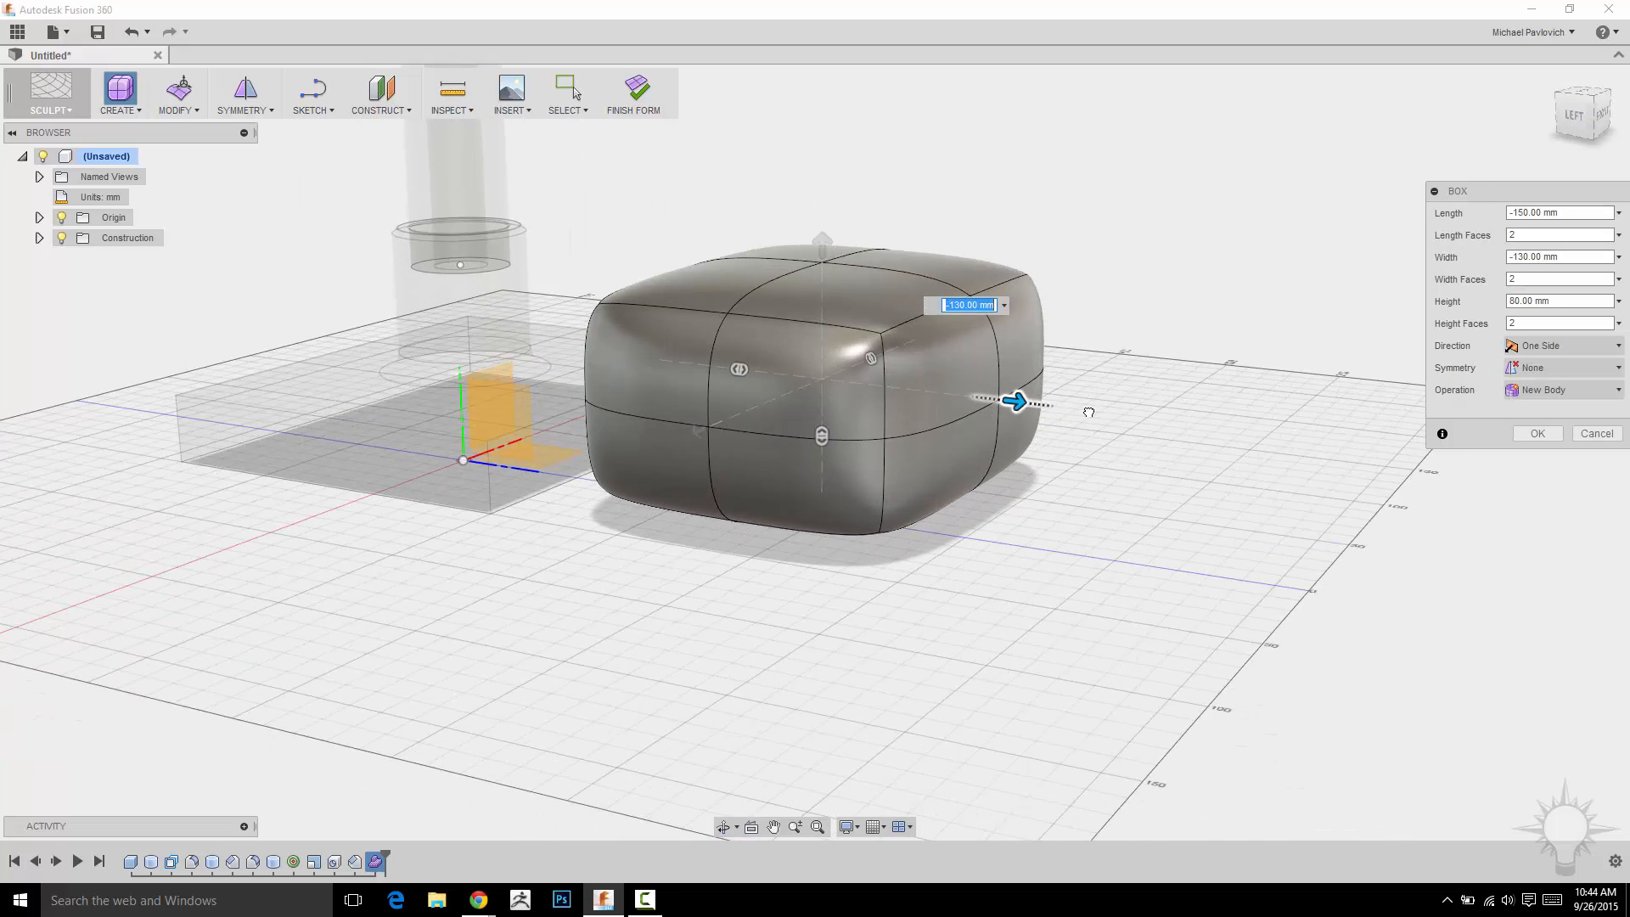
pyautogui.moveTo(1058, 411); pyautogui.dragTo(1076, 409)
pyautogui.keyDown('shift'); pyautogui.moveTo(1142, 252); pyautogui.dragTo(1060, 363, button='middle'); pyautogui.keyUp('shift')
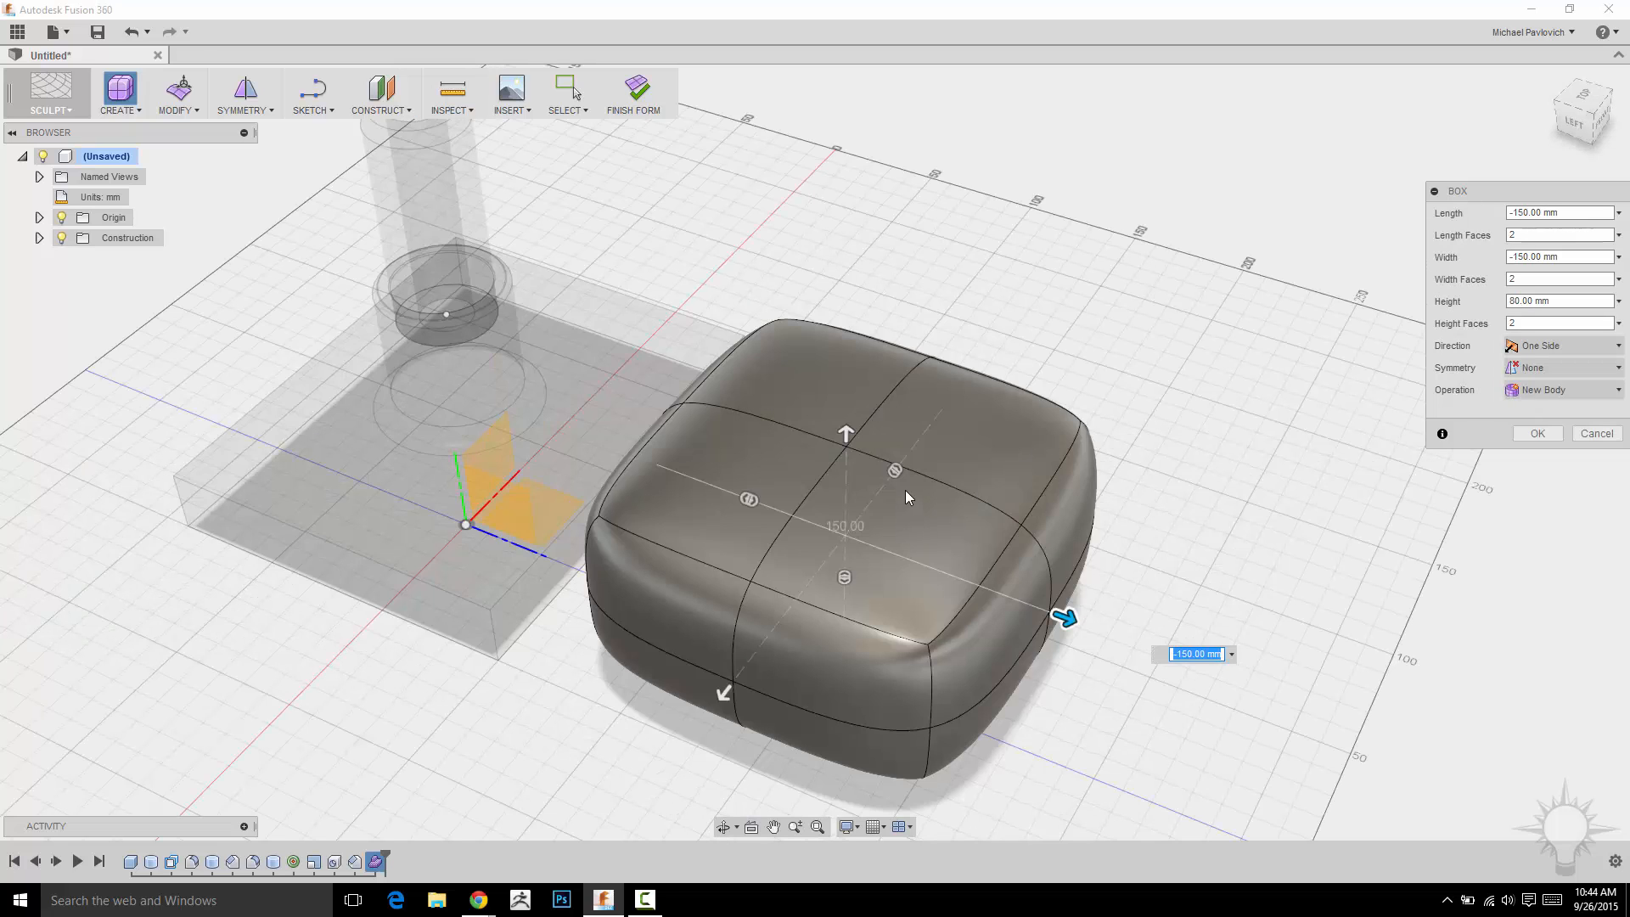
# Set the box to 6 length faces and 4 width faces with One Side direction, and finish the box.
pyautogui.moveTo(895, 472); pyautogui.dragTo(878, 502)
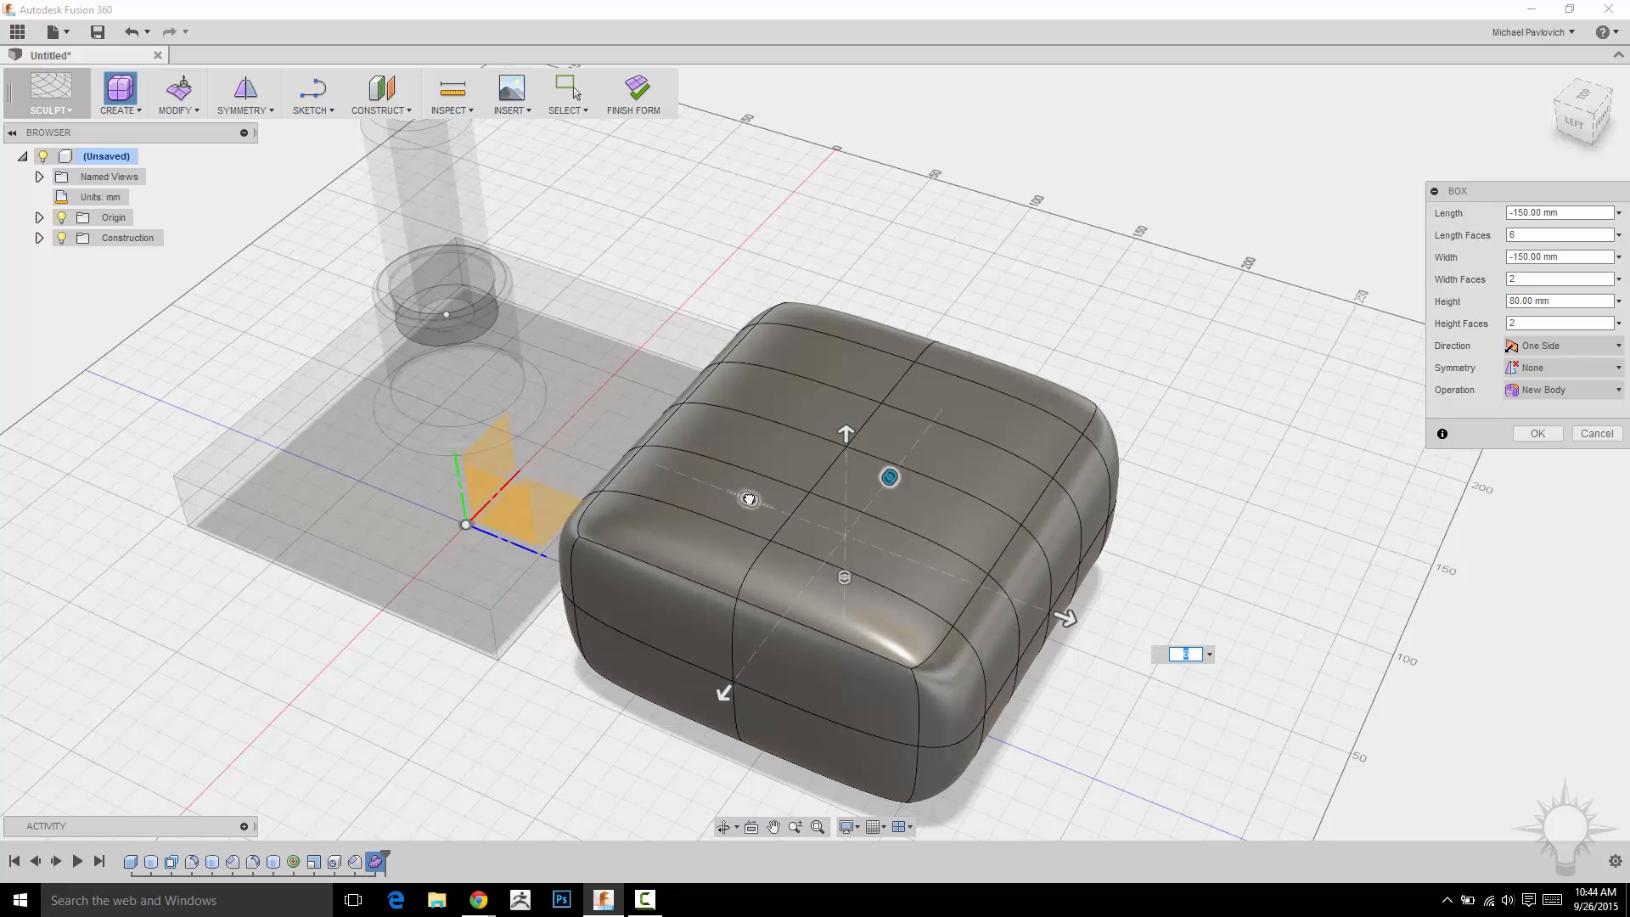
pyautogui.moveTo(749, 500)
pyautogui.mouseDown()
pyautogui.moveTo(779, 520)
pyautogui.moveTo(738, 498)
pyautogui.mouseUp()
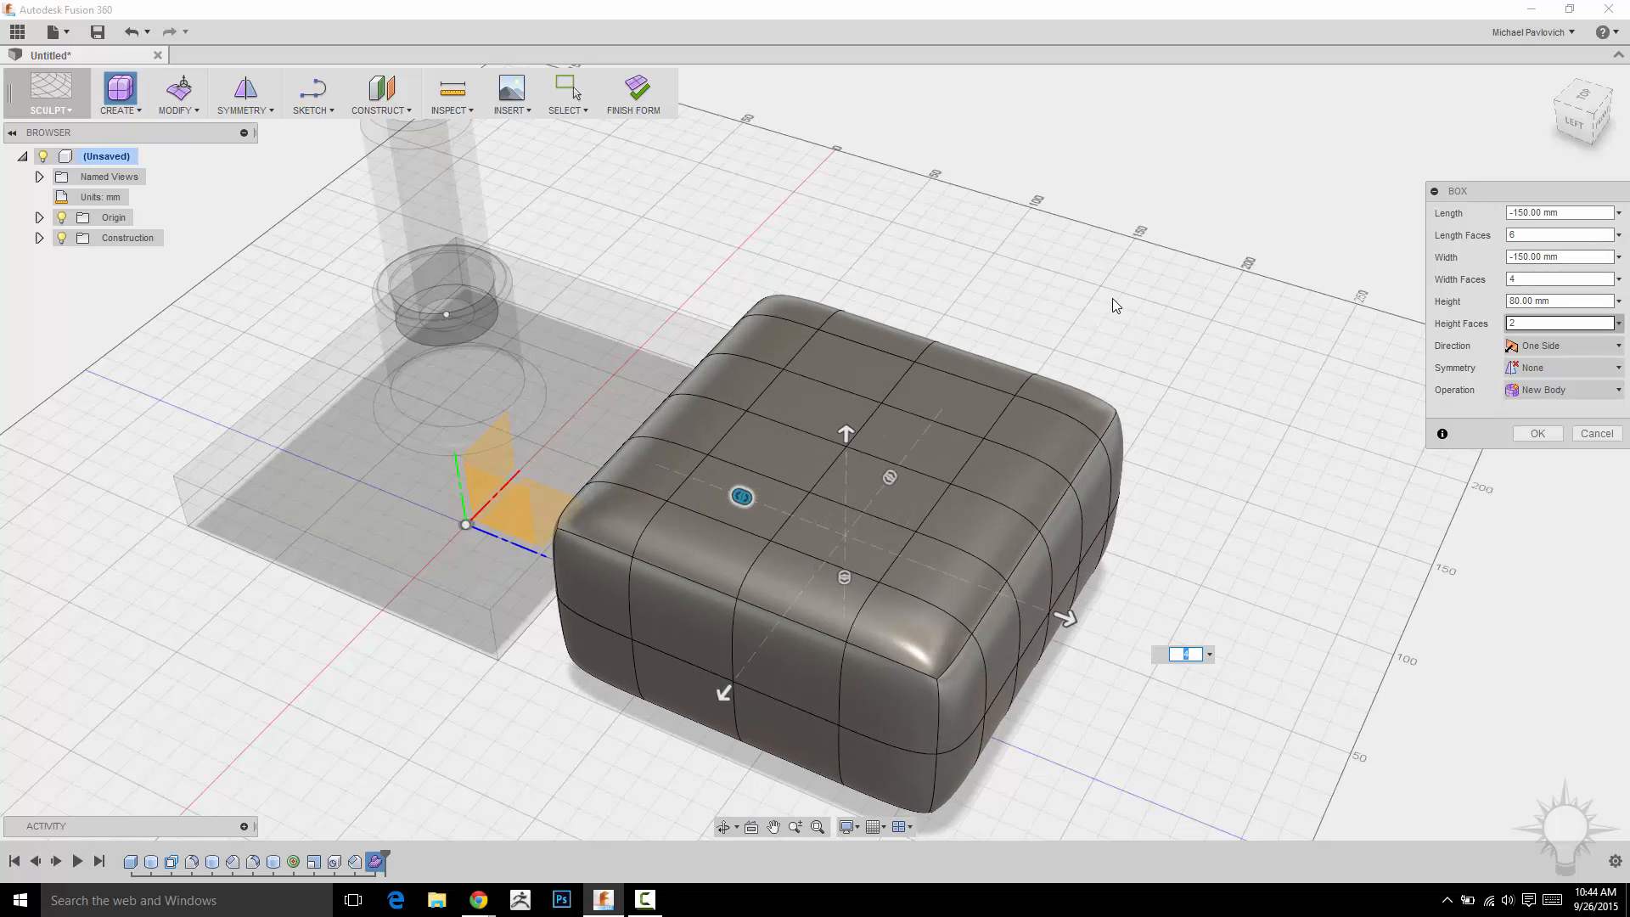
pyautogui.keyDown('shift'); pyautogui.moveTo(1115, 306); pyautogui.dragTo(1142, 234, button='middle'); pyautogui.keyUp('shift')
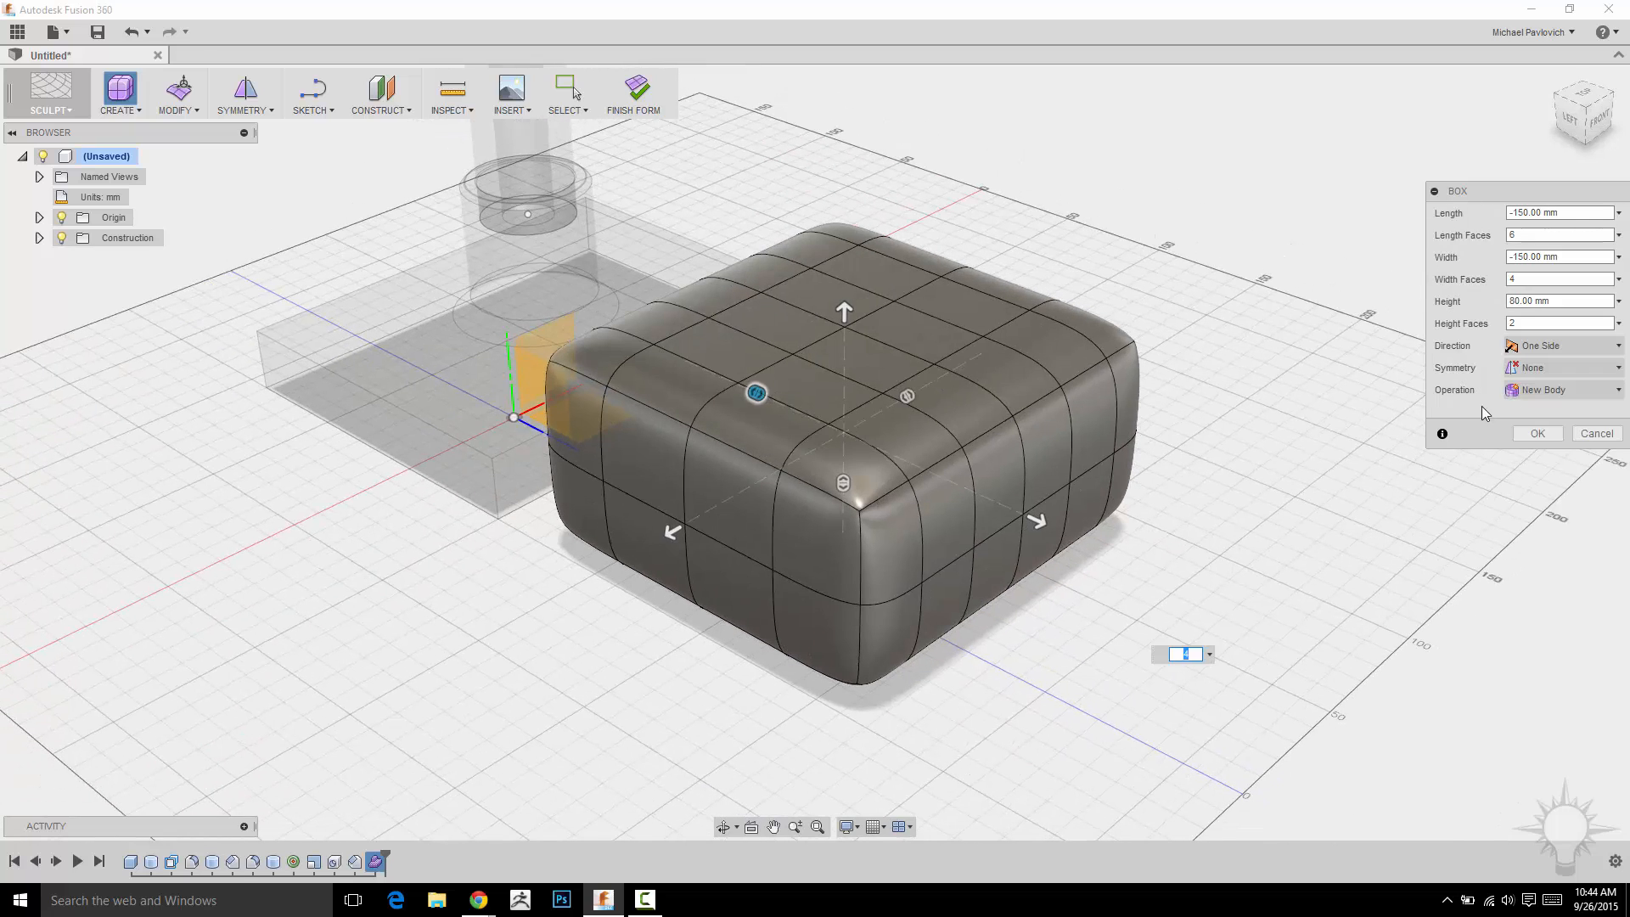
pyautogui.click(1566, 348)
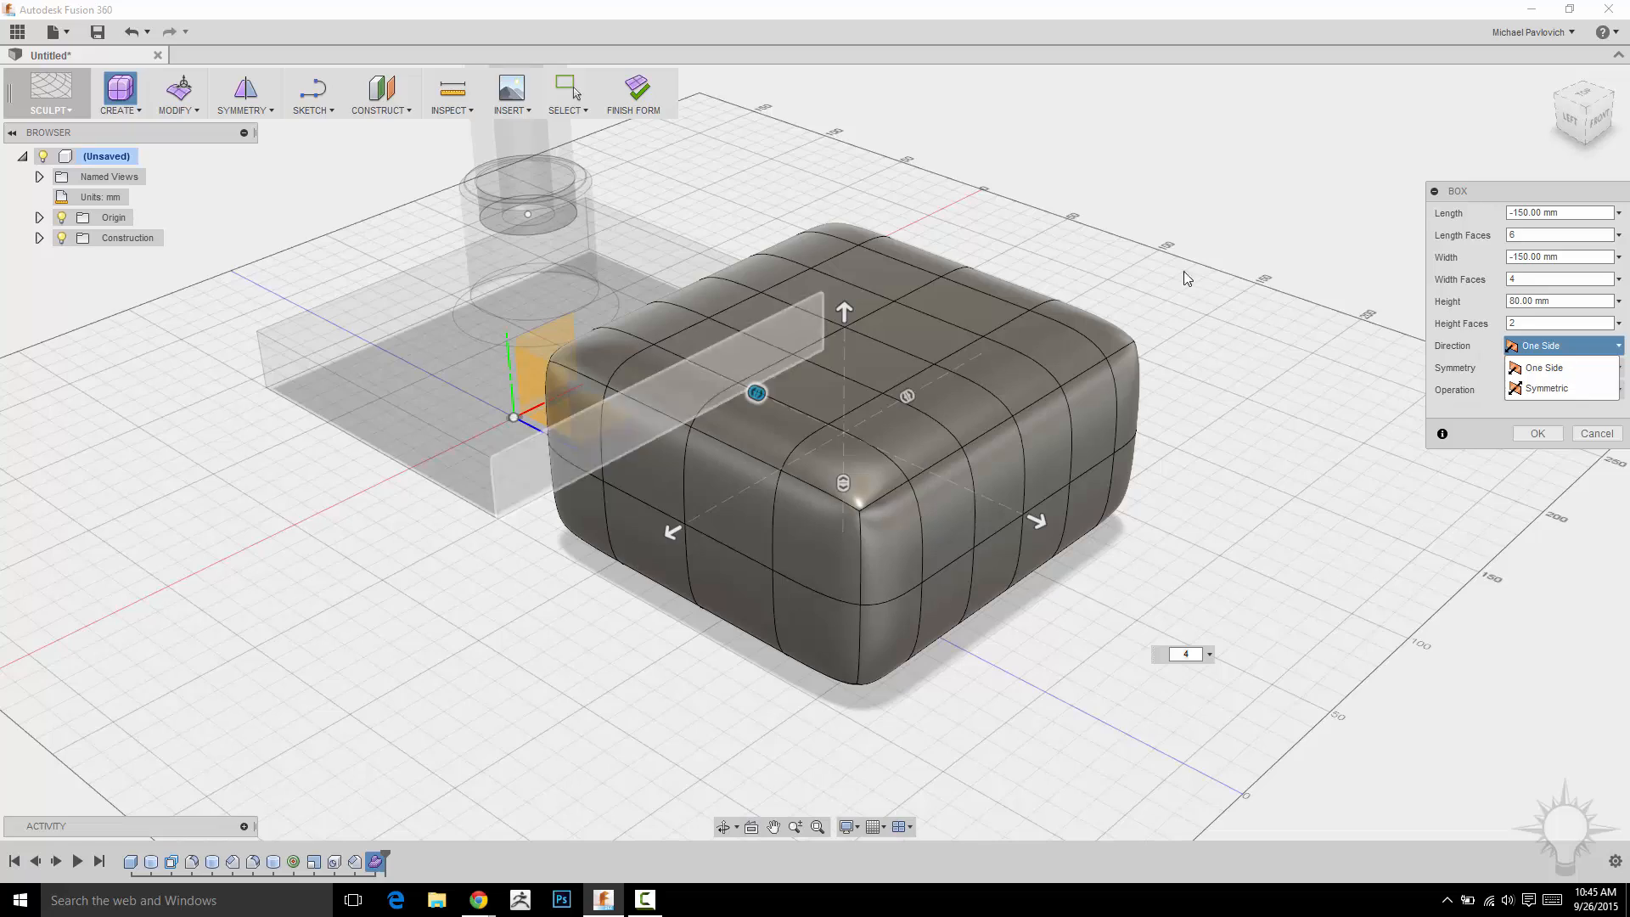
pyautogui.click(1545, 367)
pyautogui.click(1538, 433)
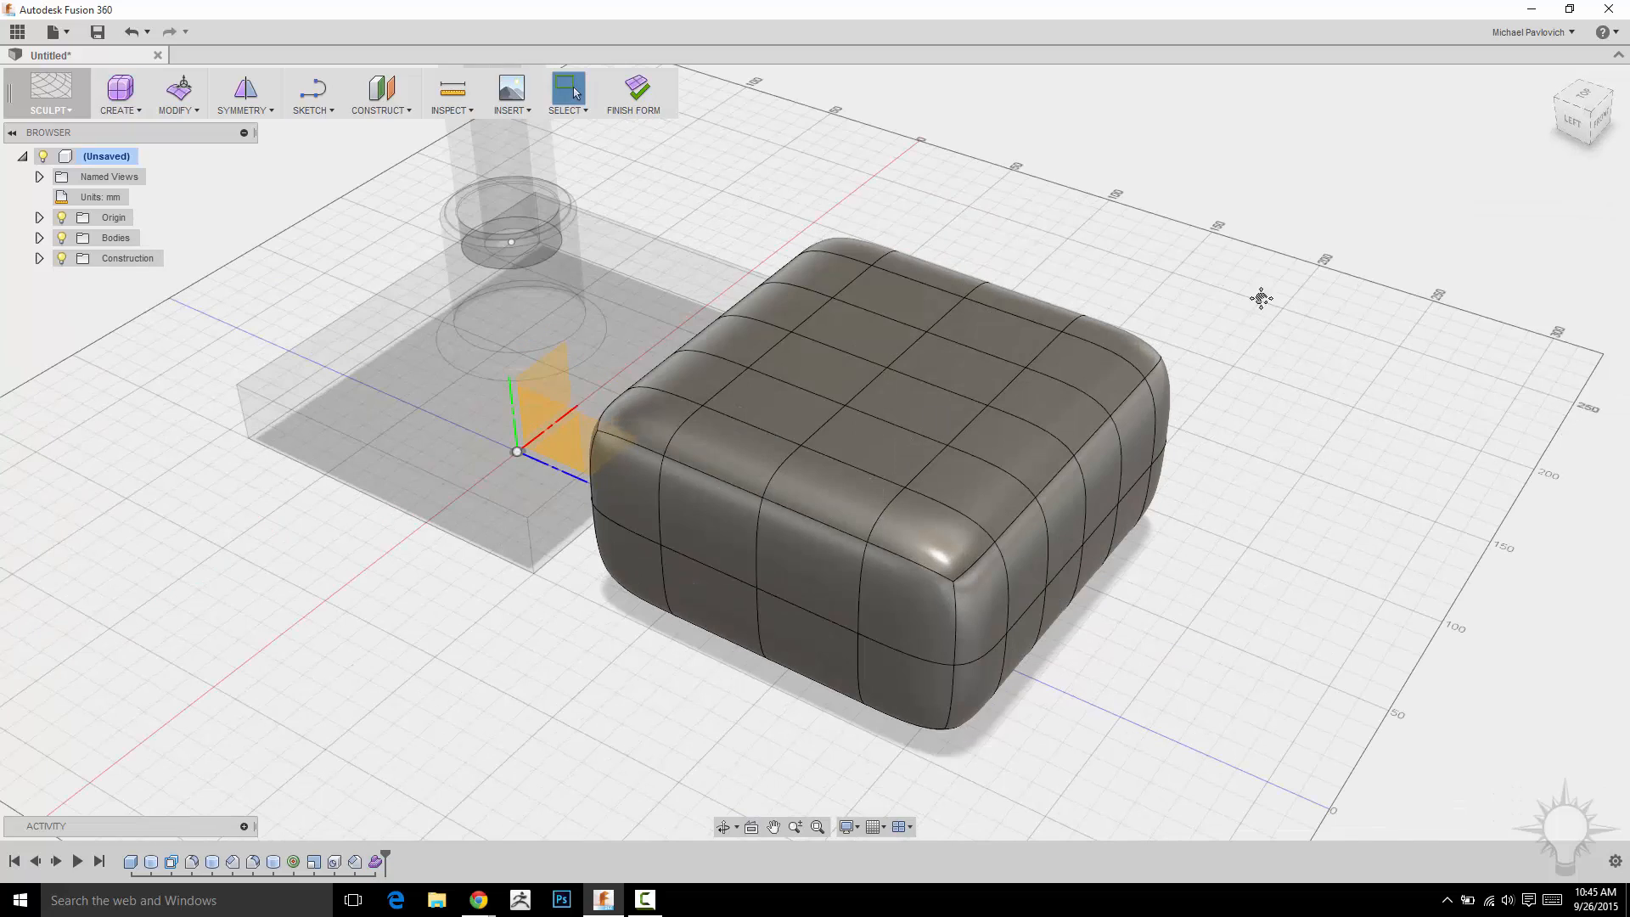
# Expand the Bodies folder and inspect the new T-spline body from several angles.
pyautogui.moveTo(1259, 298)
pyautogui.keyDown('shift'); pyautogui.mouseDown(button='middle')
pyautogui.moveTo(1157, 255)
pyautogui.moveTo(1257, 305)
pyautogui.moveTo(1288, 273)
pyautogui.moveTo(1266, 319)
pyautogui.mouseUp(button='middle'); pyautogui.keyUp('shift')
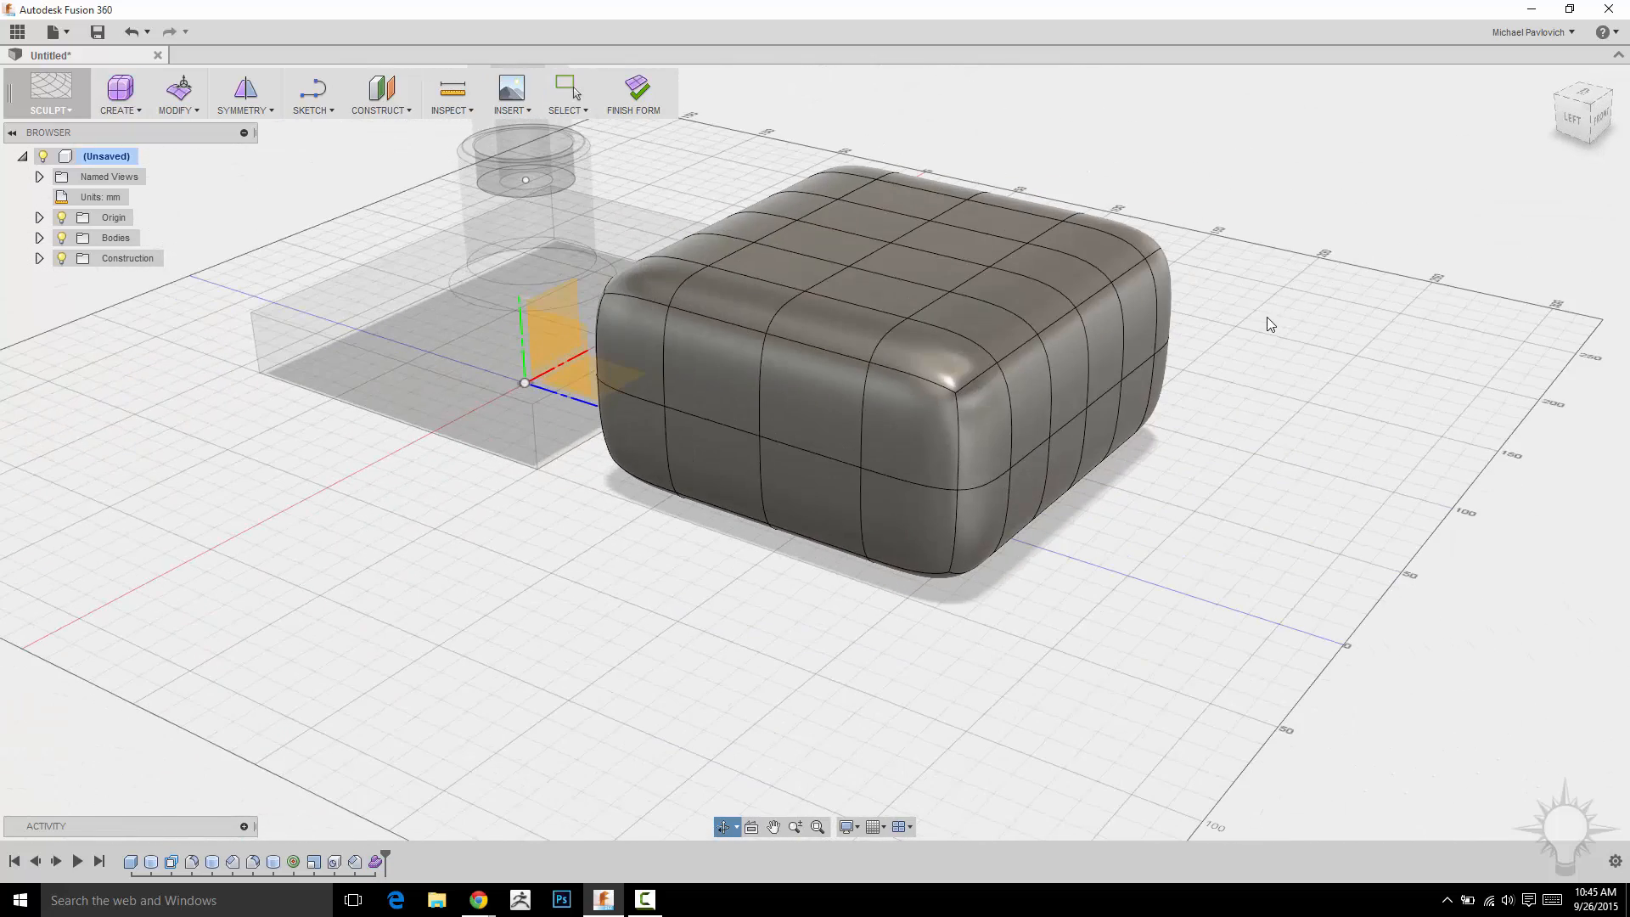
pyautogui.click(39, 238)
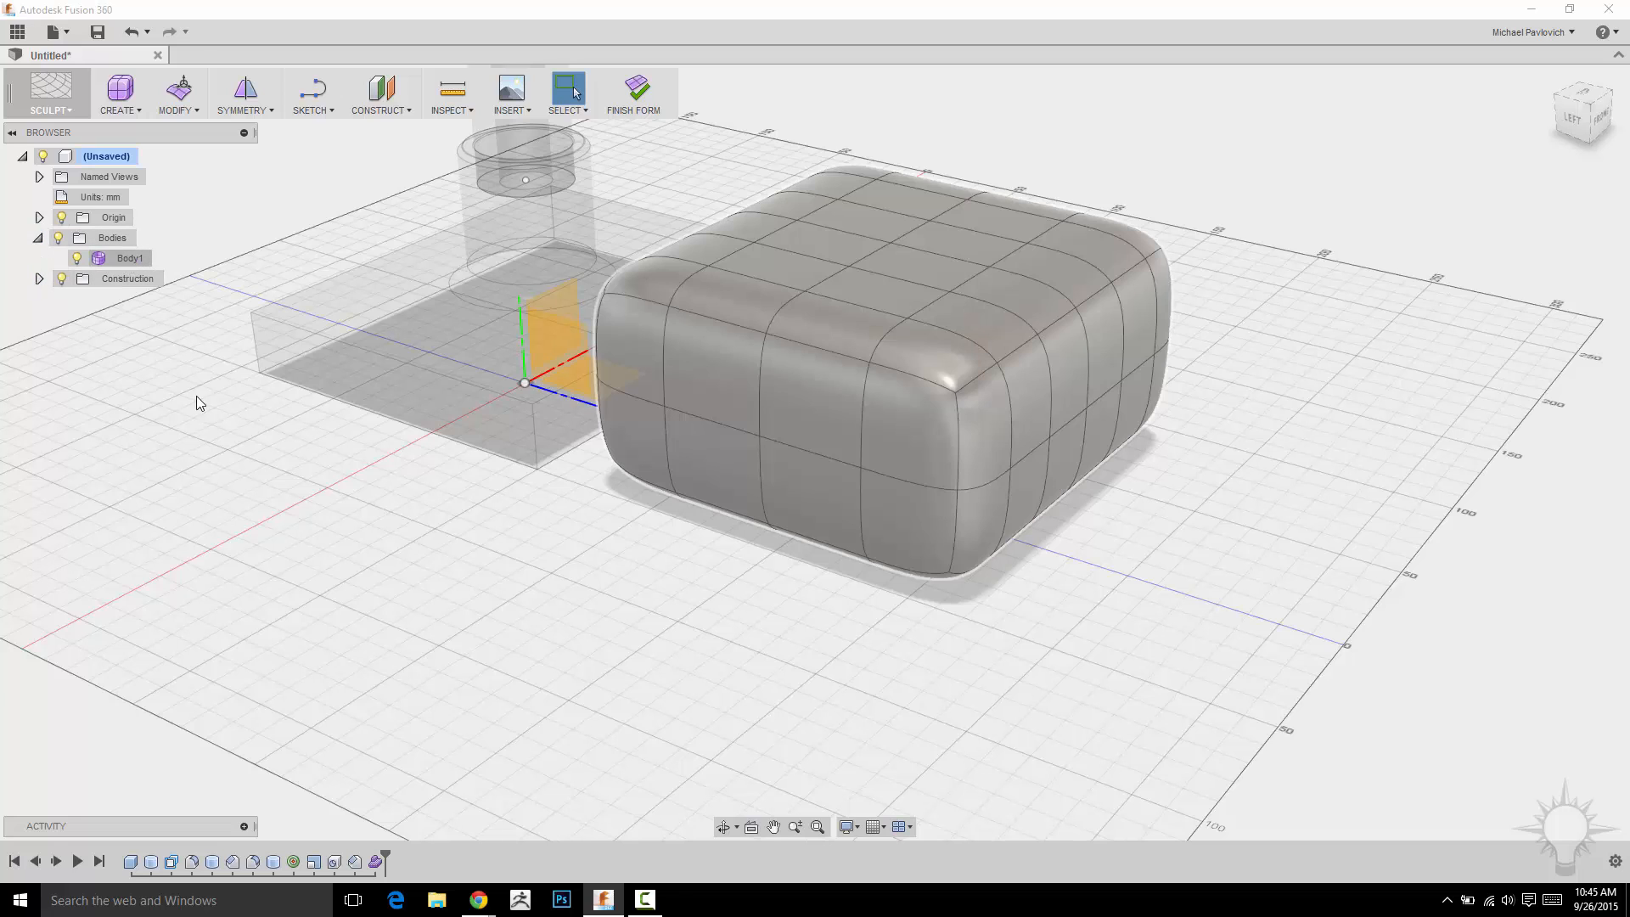
pyautogui.moveTo(200, 403); pyautogui.dragTo(212, 455, button='middle')
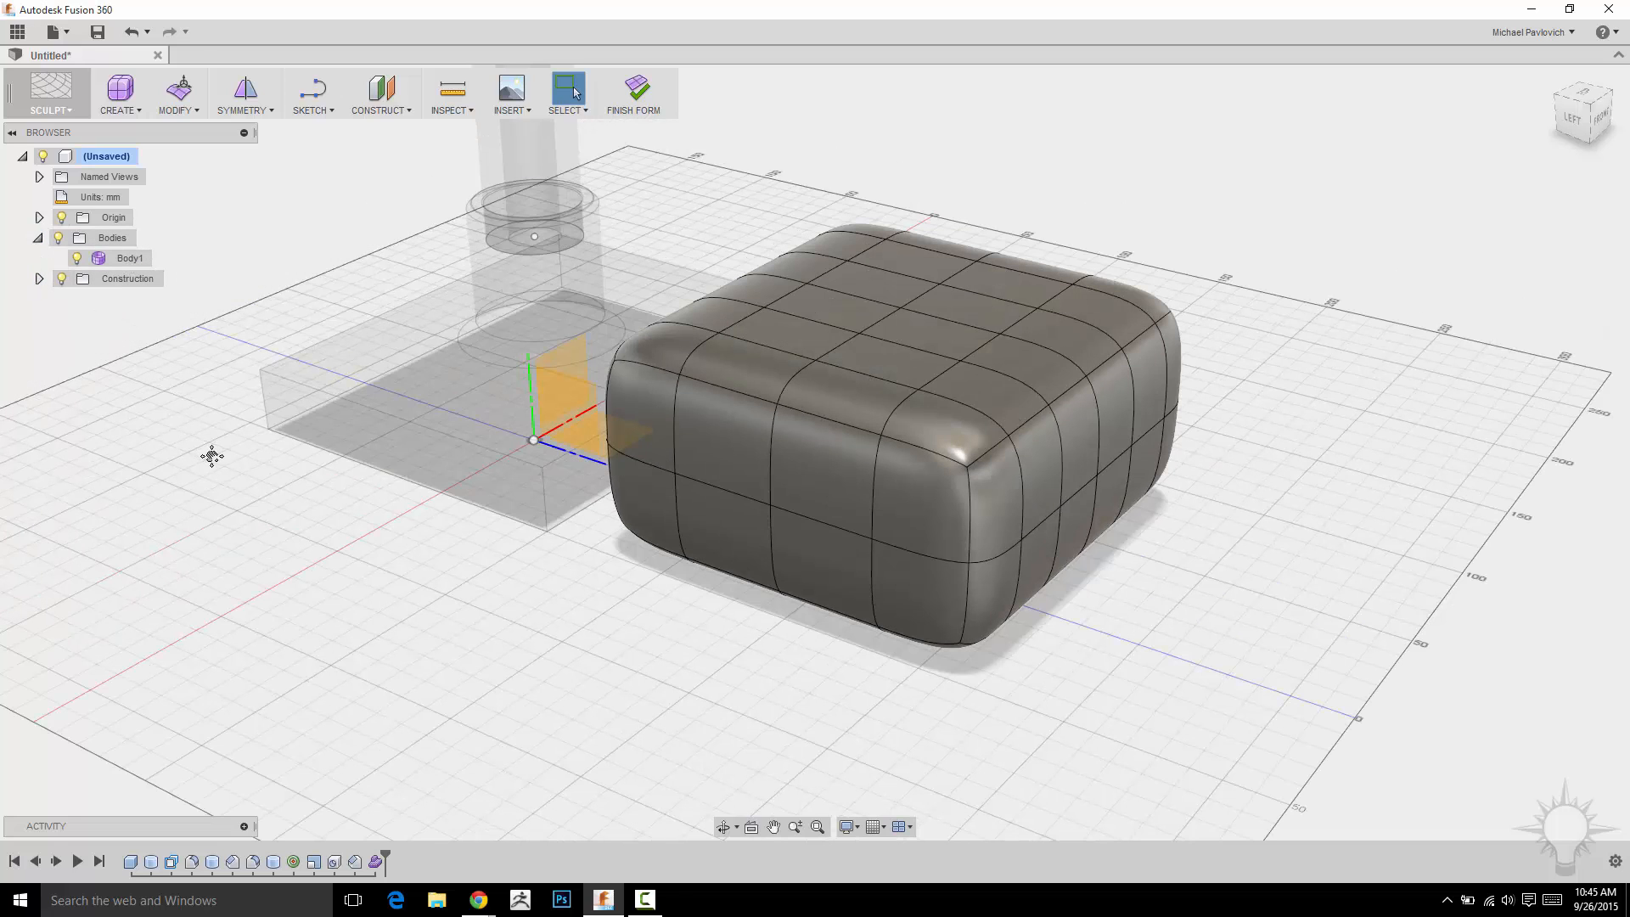
pyautogui.click(68, 110)
pyautogui.moveTo(1071, 200); pyautogui.dragTo(1092, 215, button='middle')
pyautogui.press('Escape')
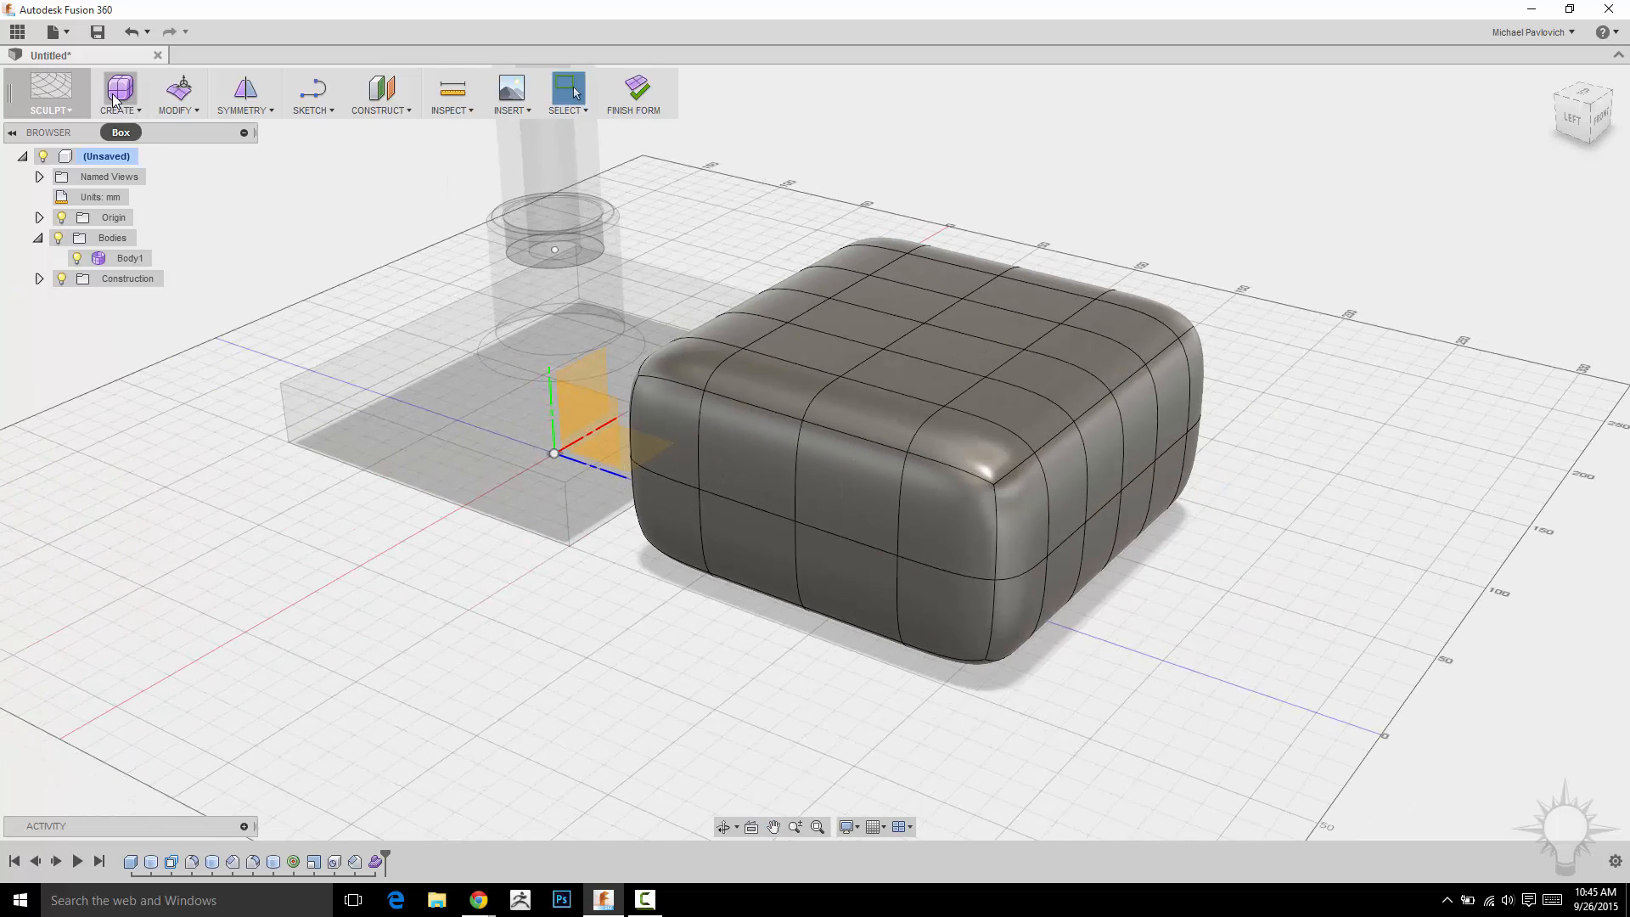
pyautogui.keyDown('shift'); pyautogui.moveTo(967, 264); pyautogui.dragTo(1047, 304, button='middle'); pyautogui.keyUp('shift')
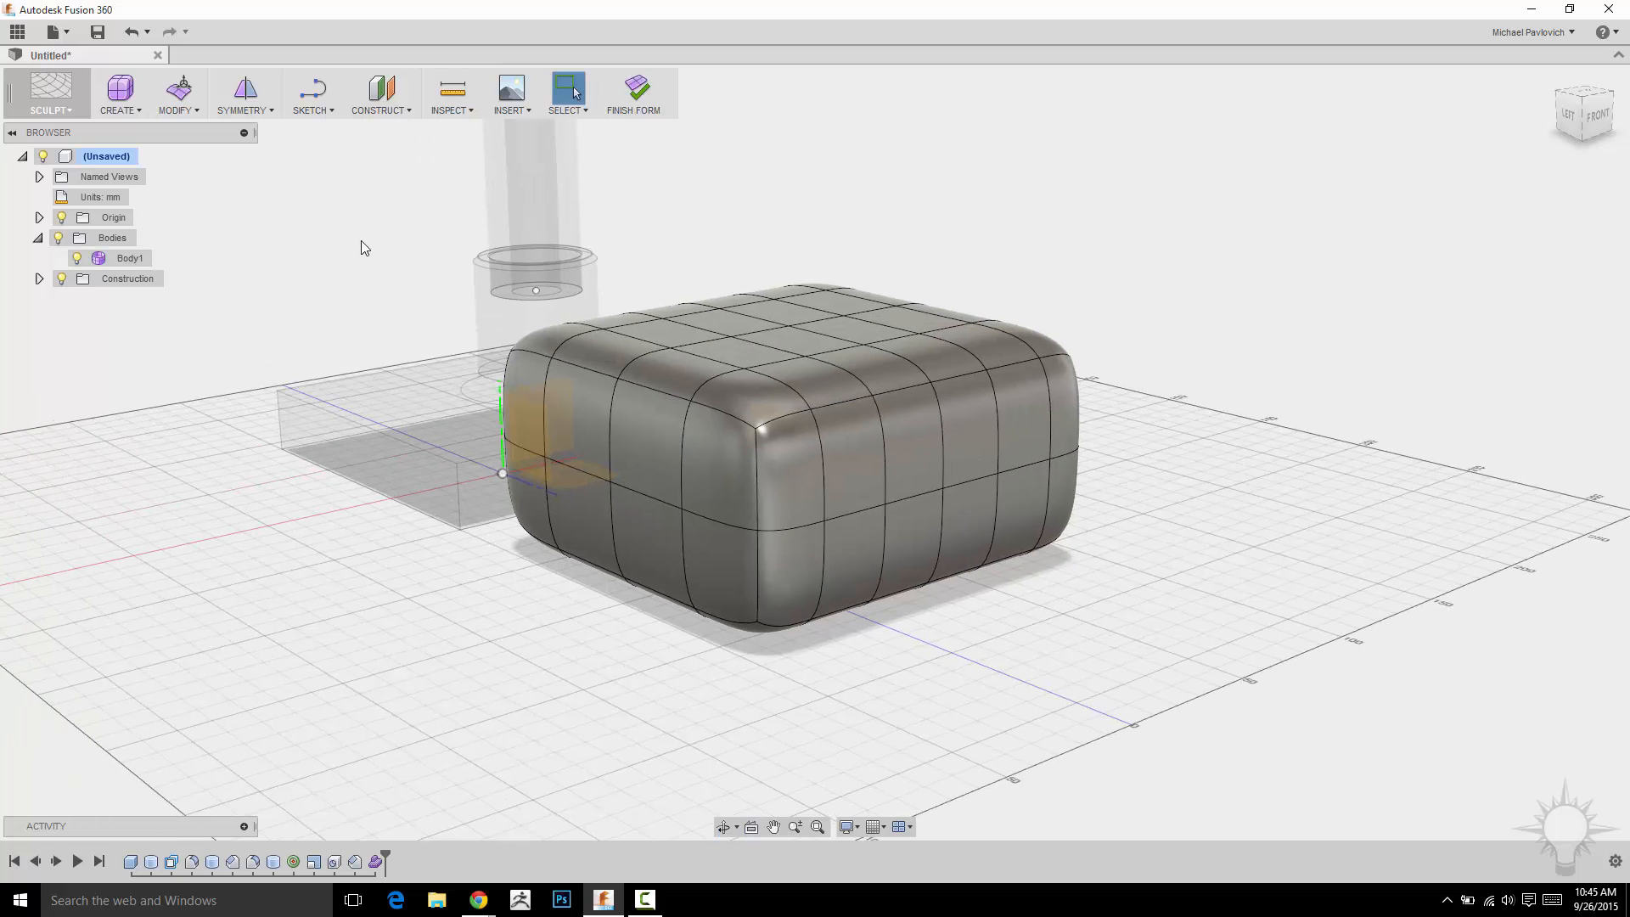
pyautogui.keyDown('shift'); pyautogui.moveTo(361, 246); pyautogui.dragTo(583, 336, button='middle'); pyautogui.keyUp('shift')
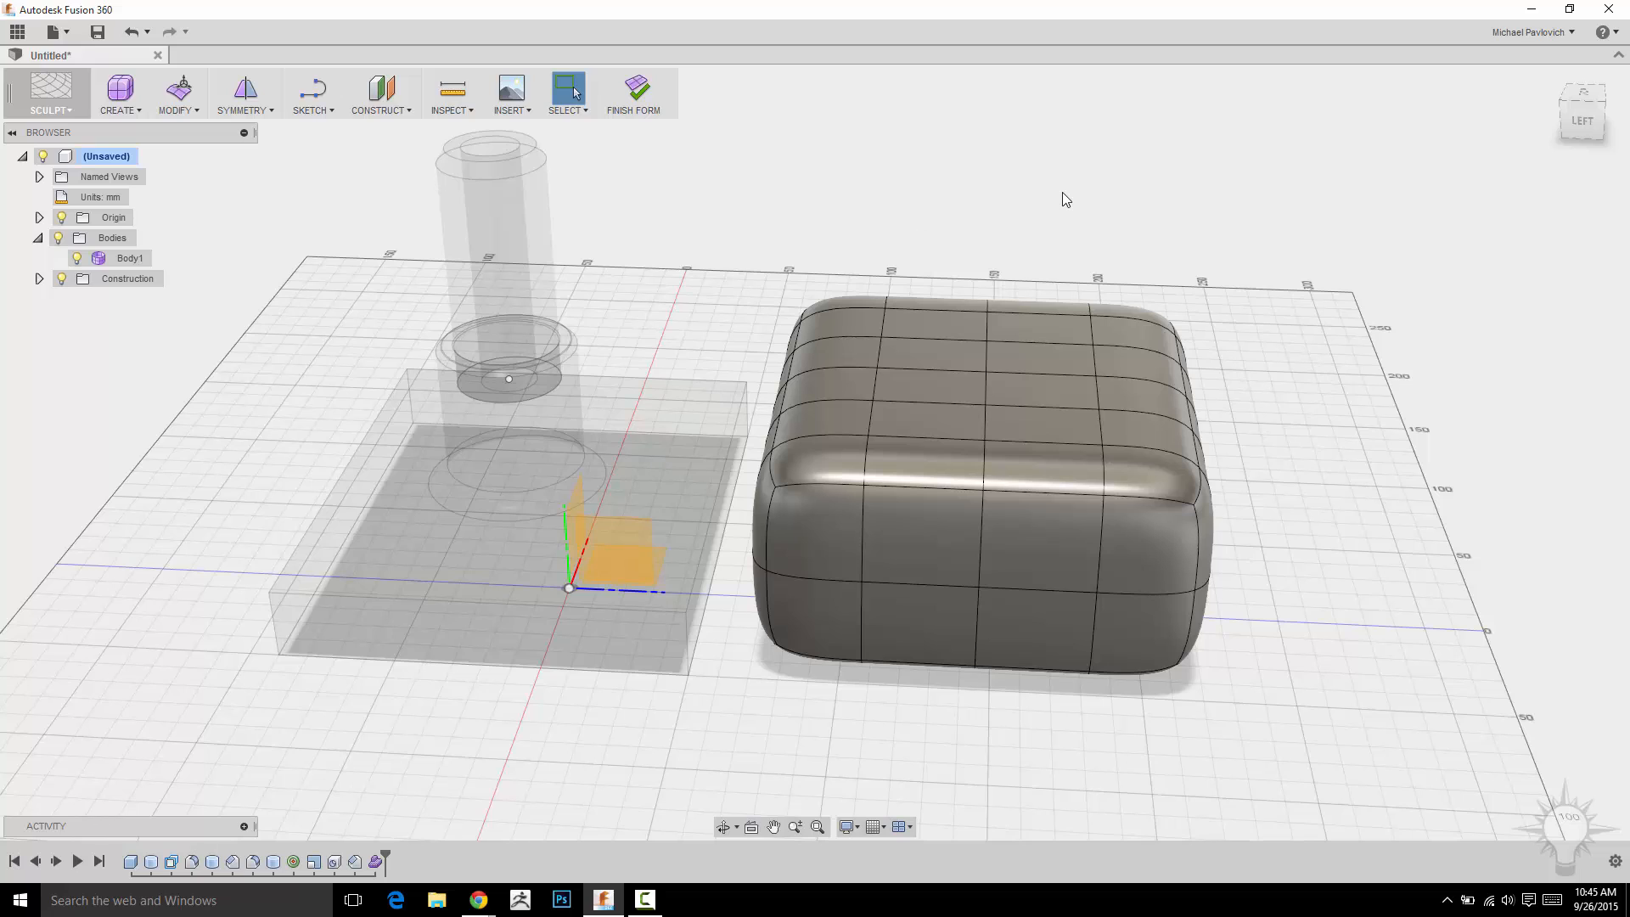
pyautogui.keyDown('shift'); pyautogui.moveTo(1055, 196); pyautogui.dragTo(1061, 284, button='middle'); pyautogui.keyUp('shift')
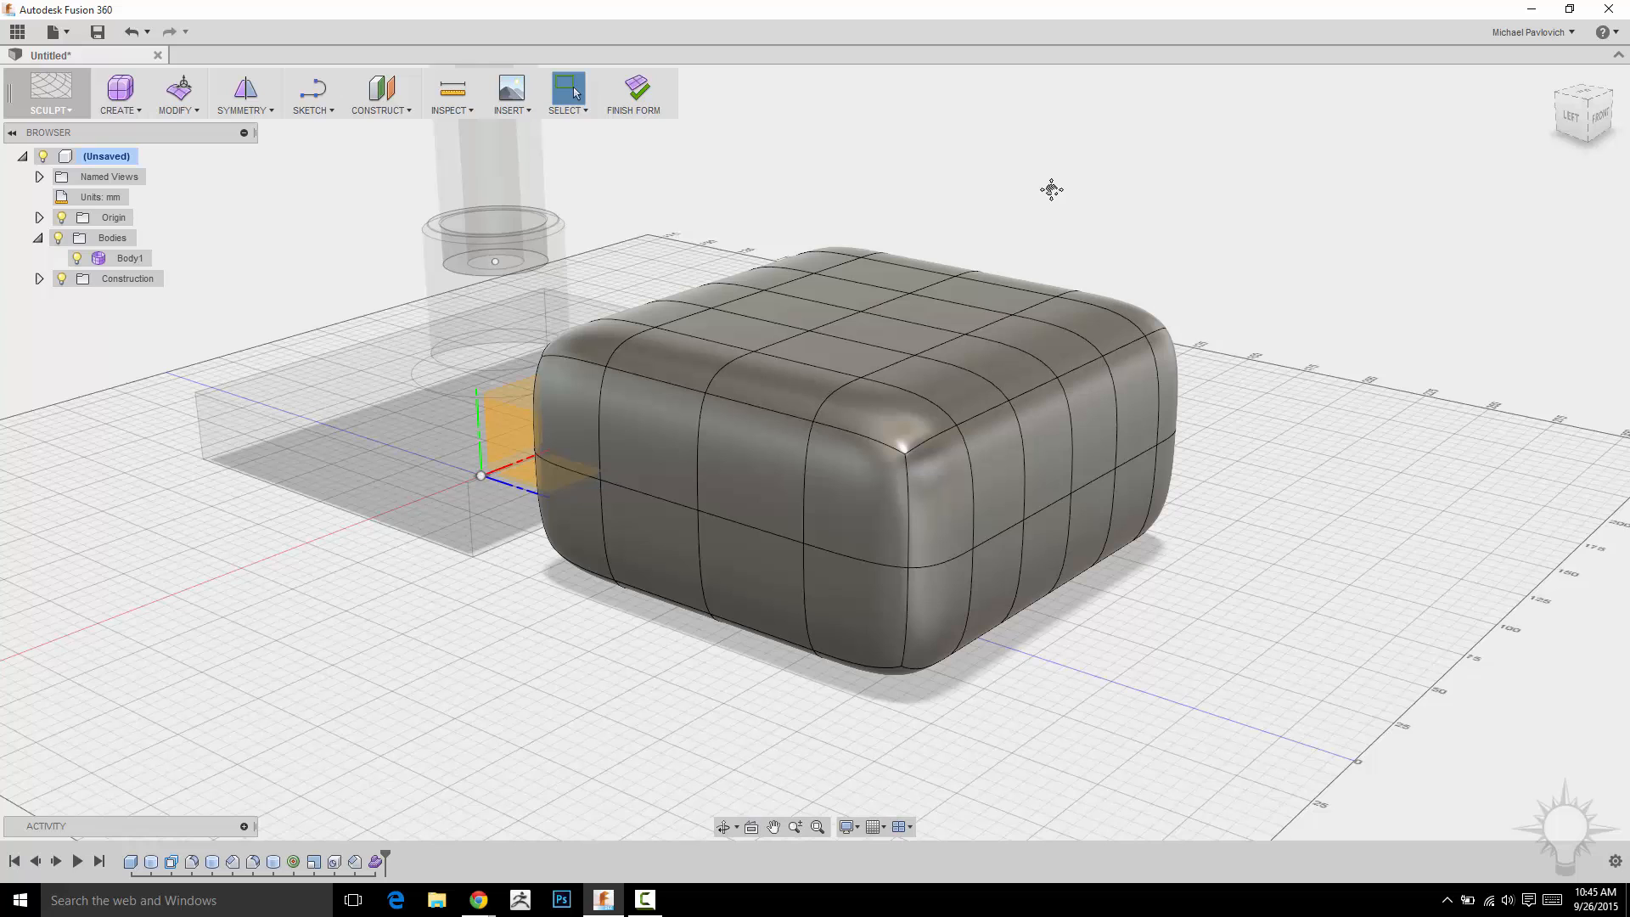
pyautogui.moveTo(1051, 189)
pyautogui.keyDown('shift'); pyautogui.mouseDown(button='middle')
pyautogui.moveTo(1073, 170)
pyautogui.moveTo(1033, 170)
pyautogui.moveTo(1081, 173)
pyautogui.mouseUp(button='middle'); pyautogui.keyUp('shift')
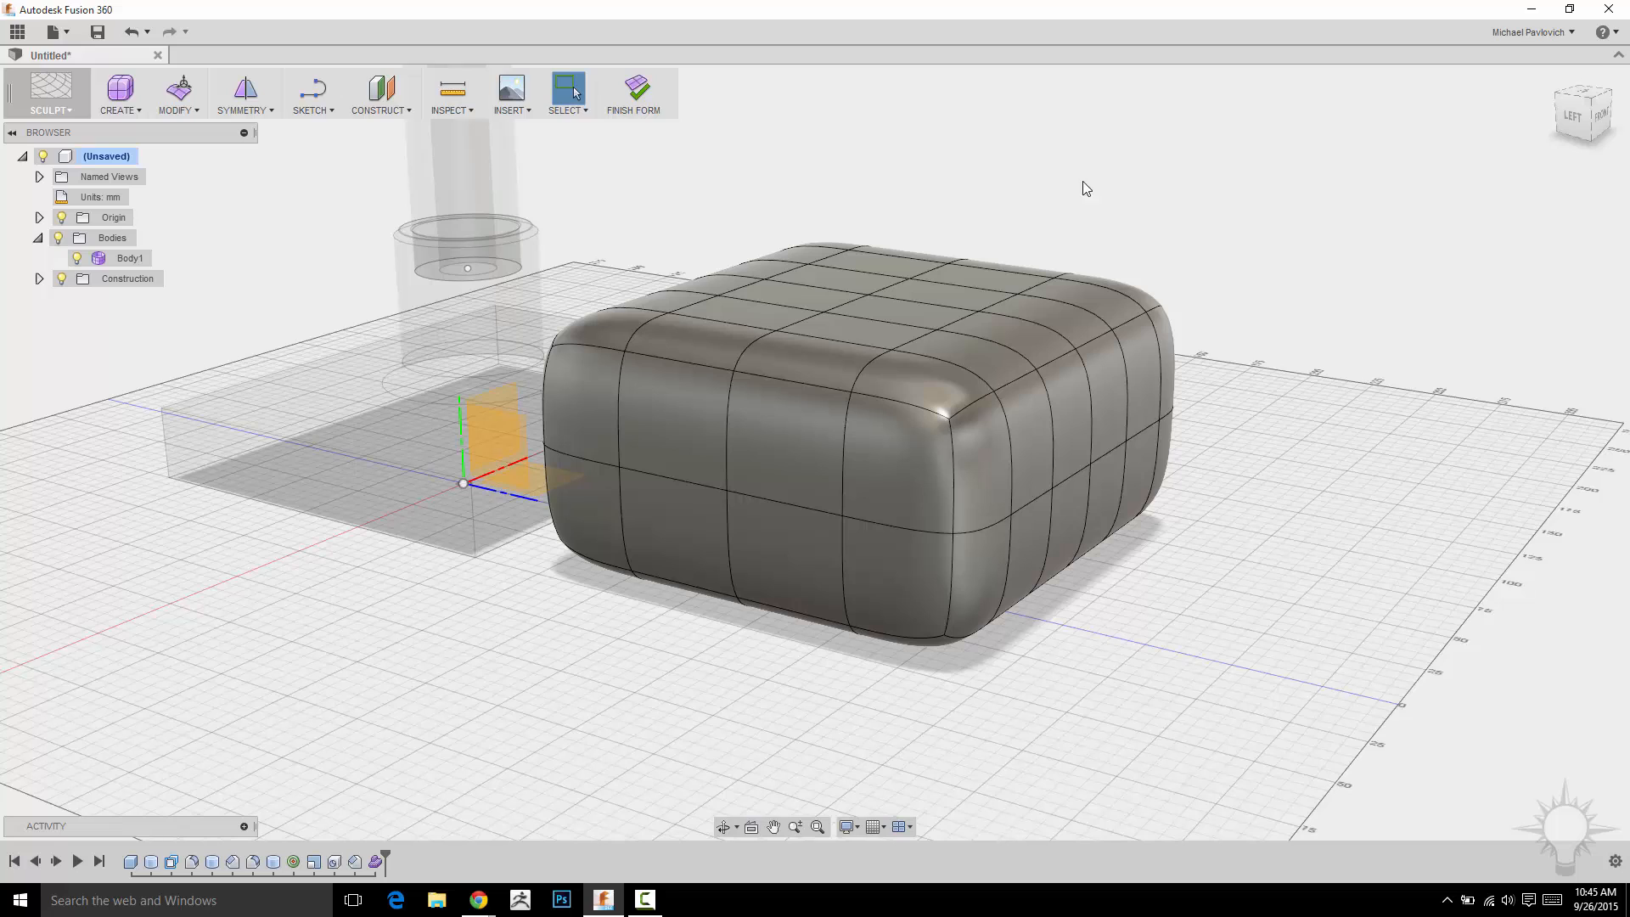
# Select one top face for Edit Form, and undo a trial upward pull of it.
pyautogui.click(895, 314)
pyautogui.rightClick(895, 314)
pyautogui.click(959, 290)
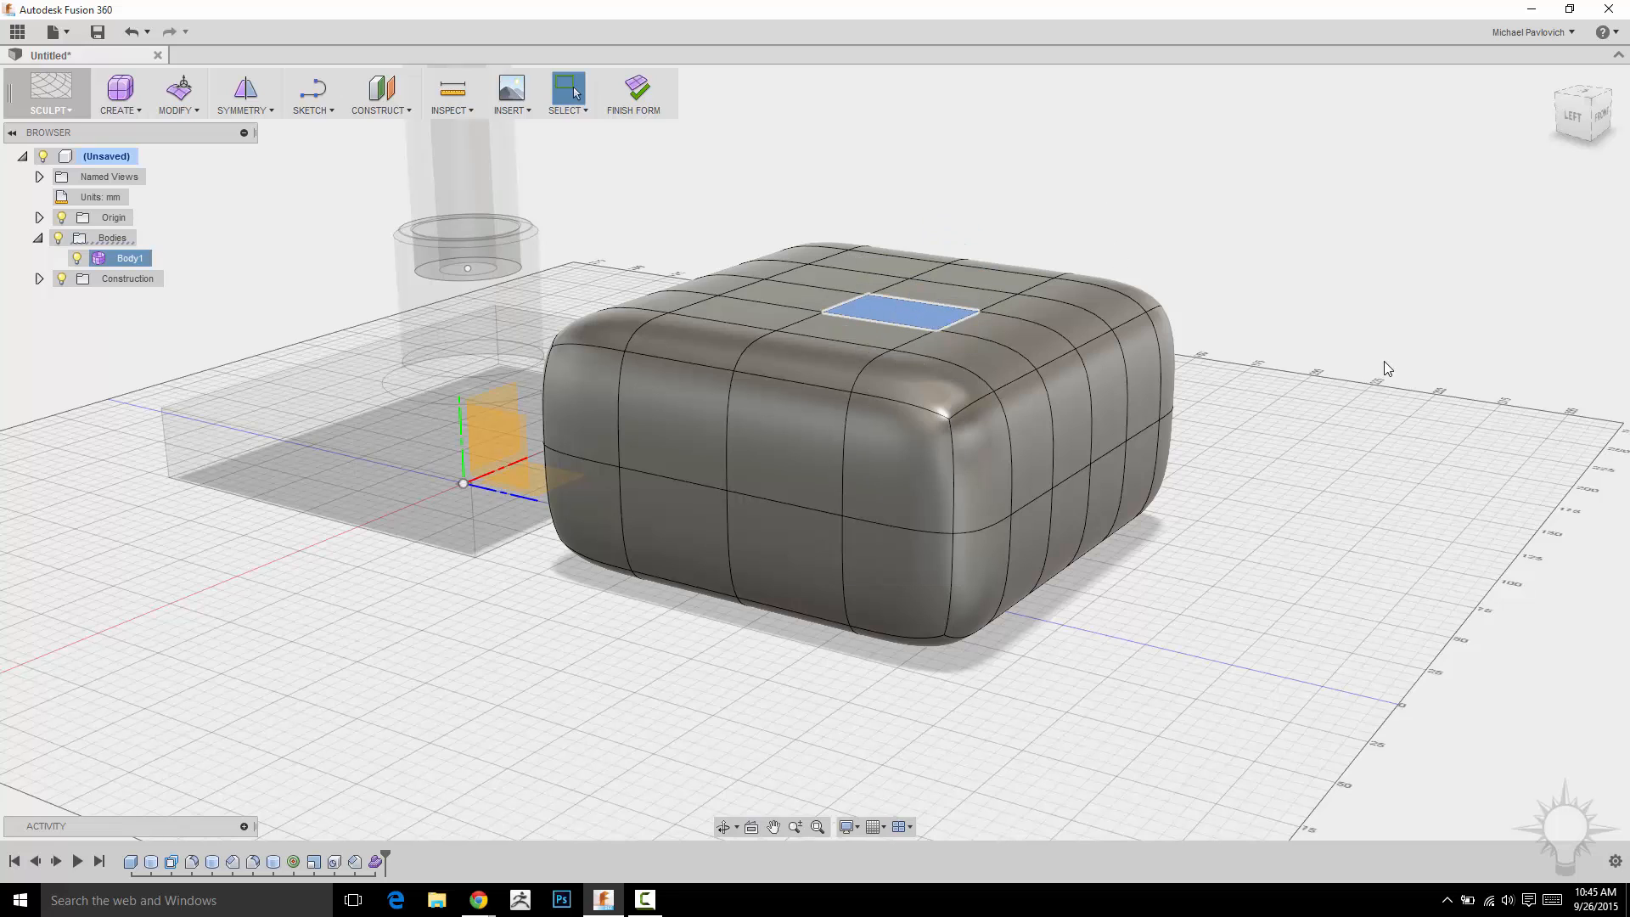
pyautogui.moveTo(900, 263)
pyautogui.mouseDown()
pyautogui.moveTo(902, 174)
pyautogui.moveTo(901, 247)
pyautogui.mouseUp()
pyautogui.moveTo(905, 188); pyautogui.dragTo(903, 170)
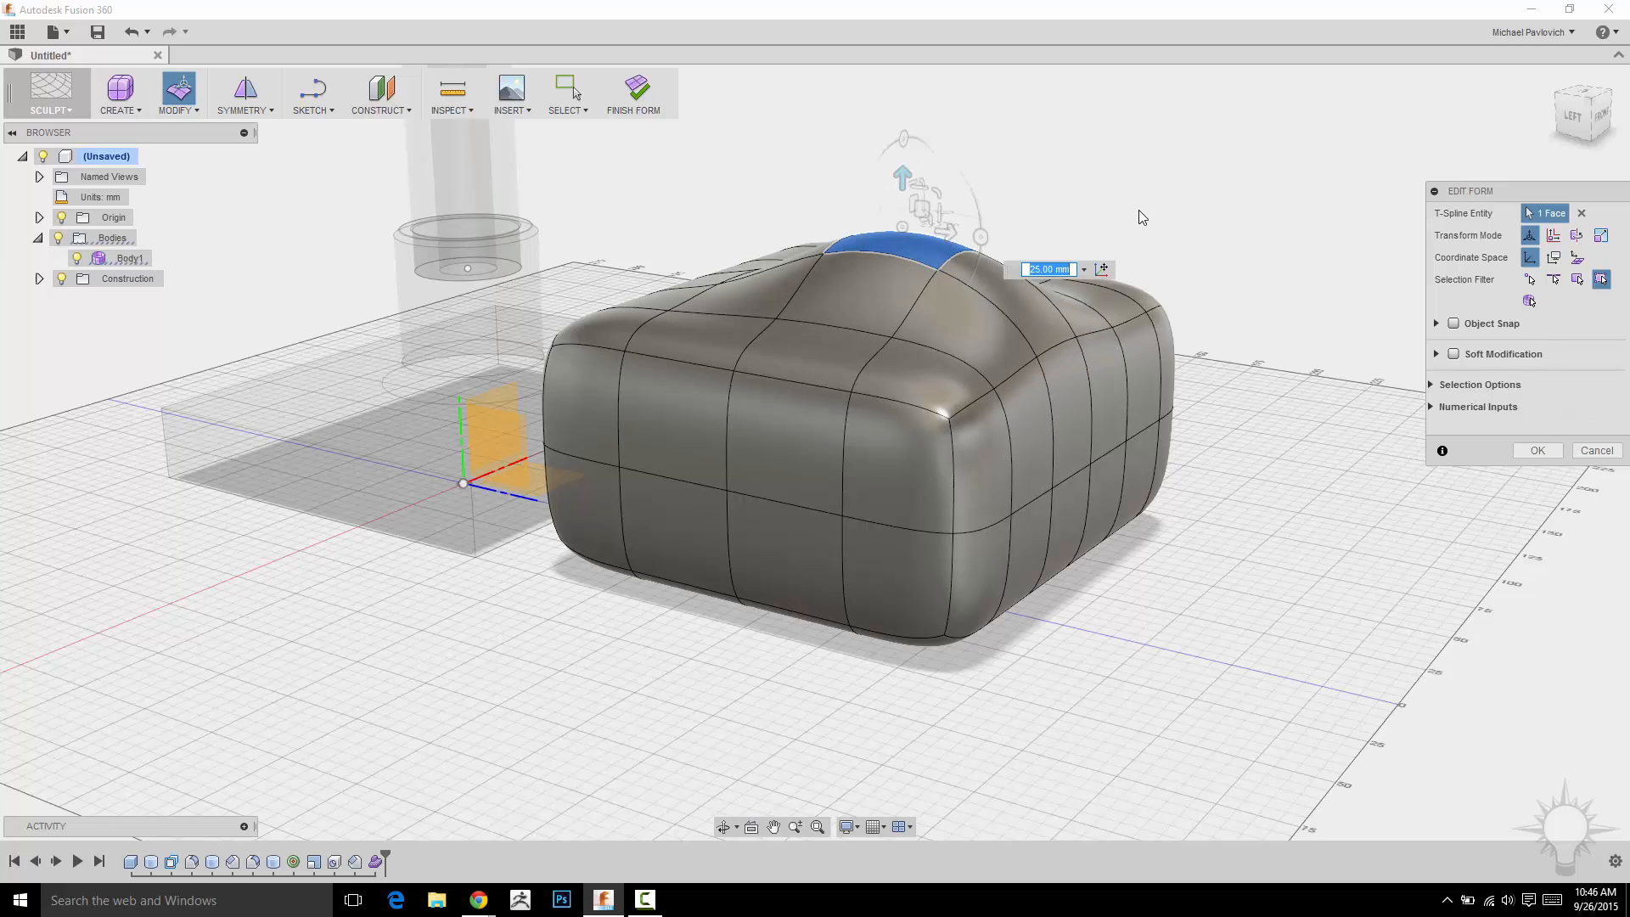
pyautogui.hotkey('ctrl', 'z')
# Raise the selected top face upward from the left view to form a bump.
pyautogui.keyDown('shift'); pyautogui.moveTo(1018, 212); pyautogui.dragTo(1464, 191, button='middle'); pyautogui.keyUp('shift')
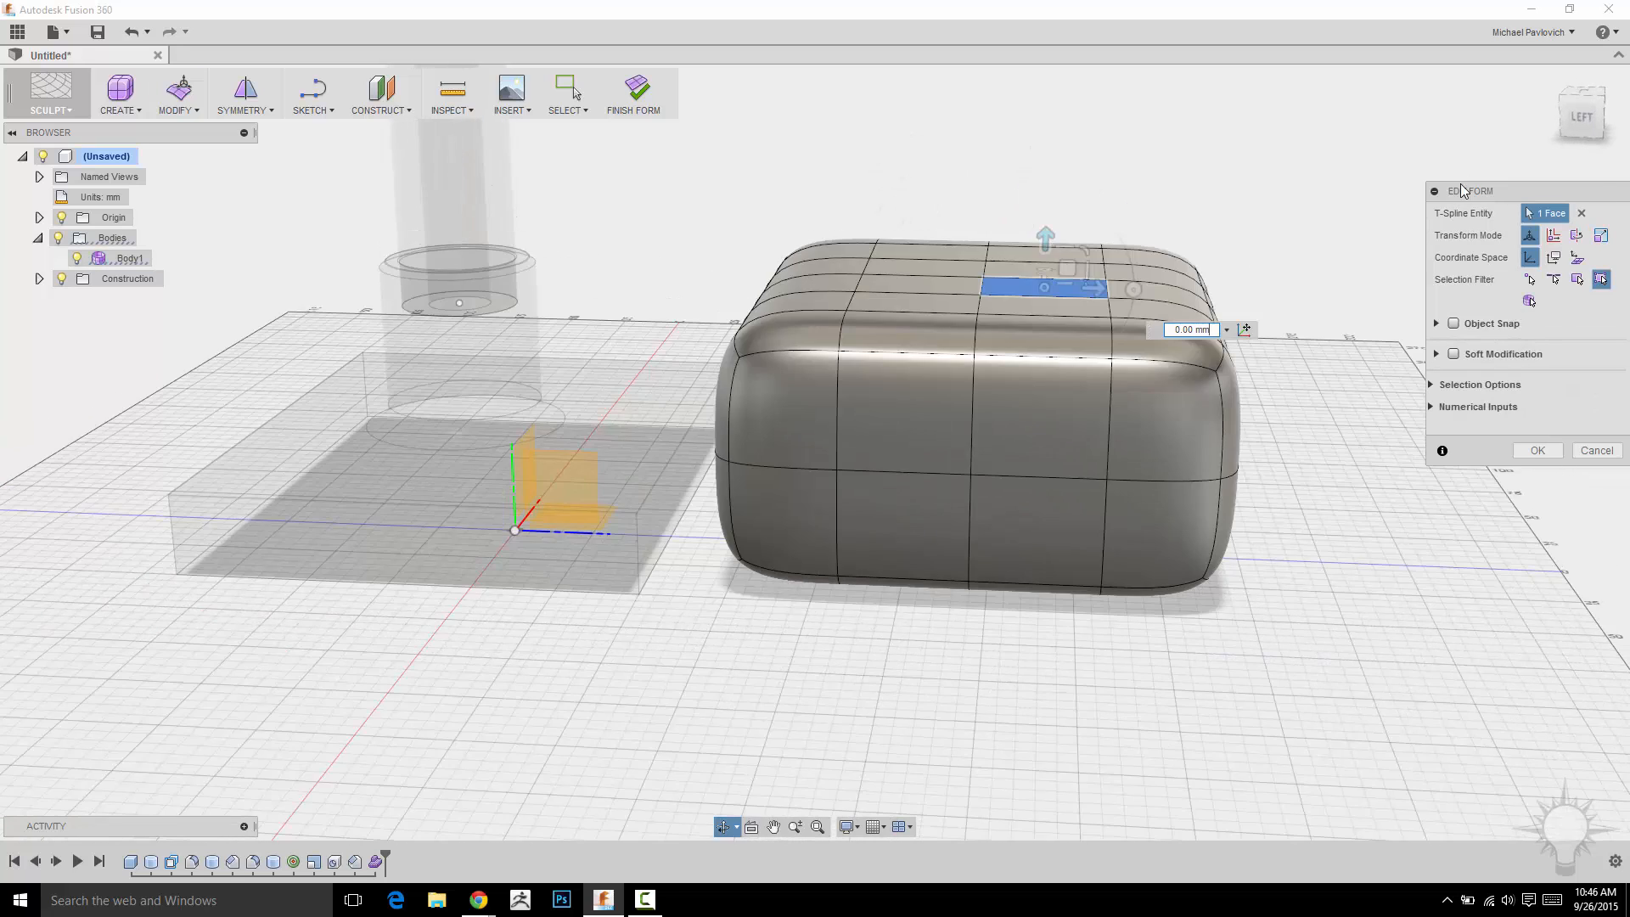
pyautogui.click(1582, 117)
pyautogui.moveTo(1226, 157); pyautogui.dragTo(1107, 303, button='middle')
pyautogui.scroll(3, 1105, 303)
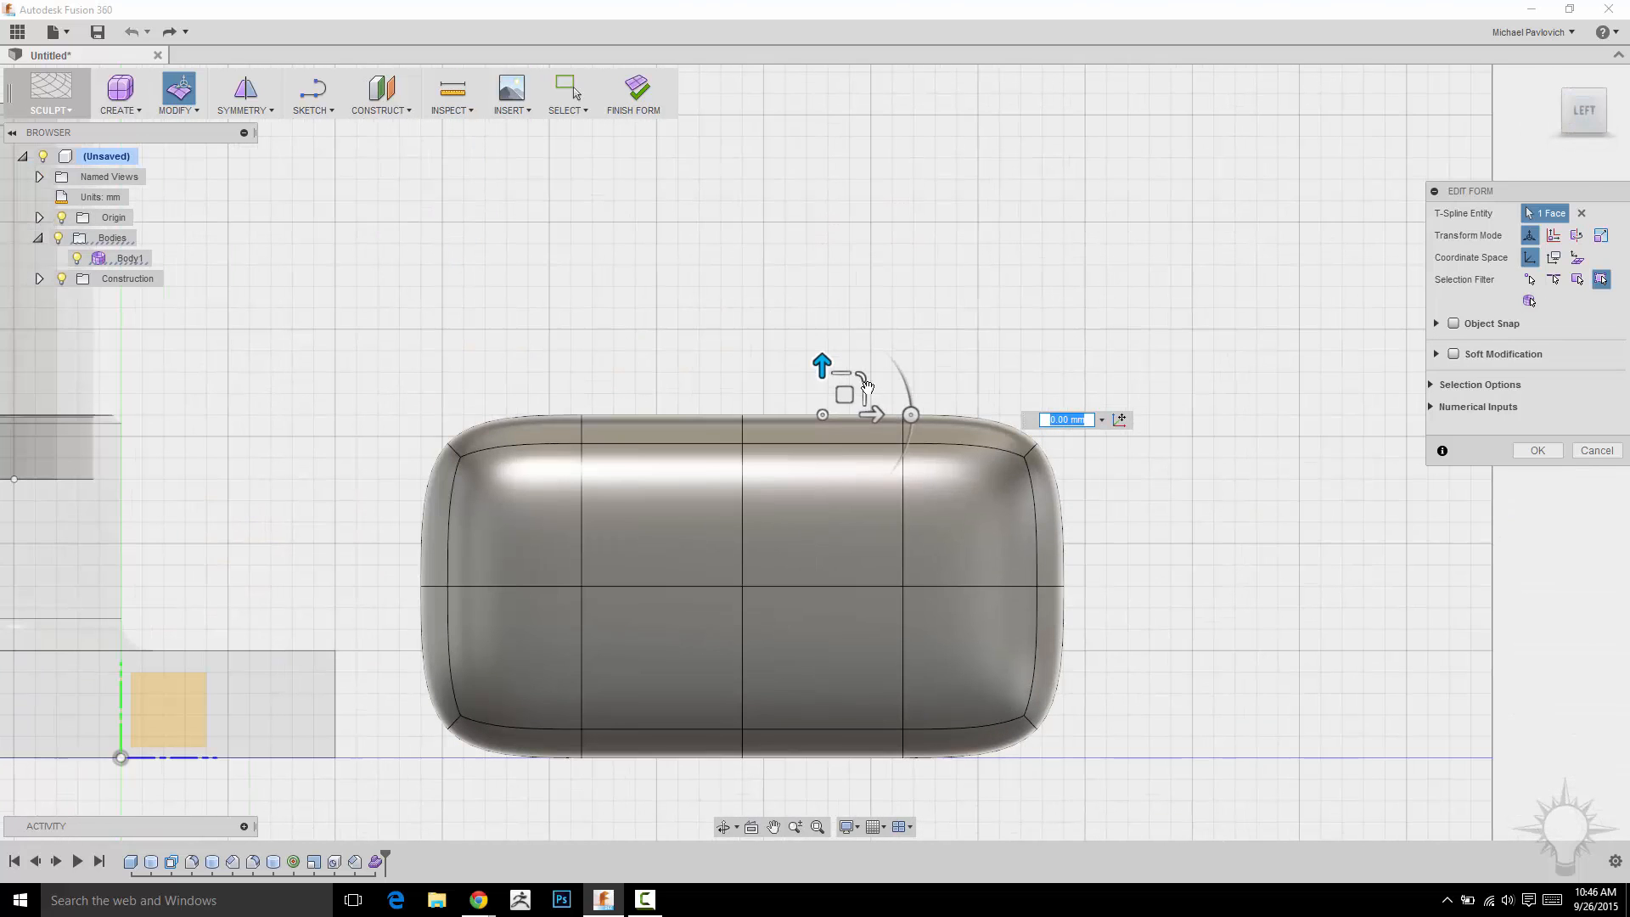
pyautogui.moveTo(846, 395); pyautogui.dragTo(972, 279)
pyautogui.keyDown('shift'); pyautogui.moveTo(973, 280); pyautogui.dragTo(1079, 264, button='middle'); pyautogui.keyUp('shift')
pyautogui.moveTo(946, 193); pyautogui.dragTo(1030, 164, button='middle')
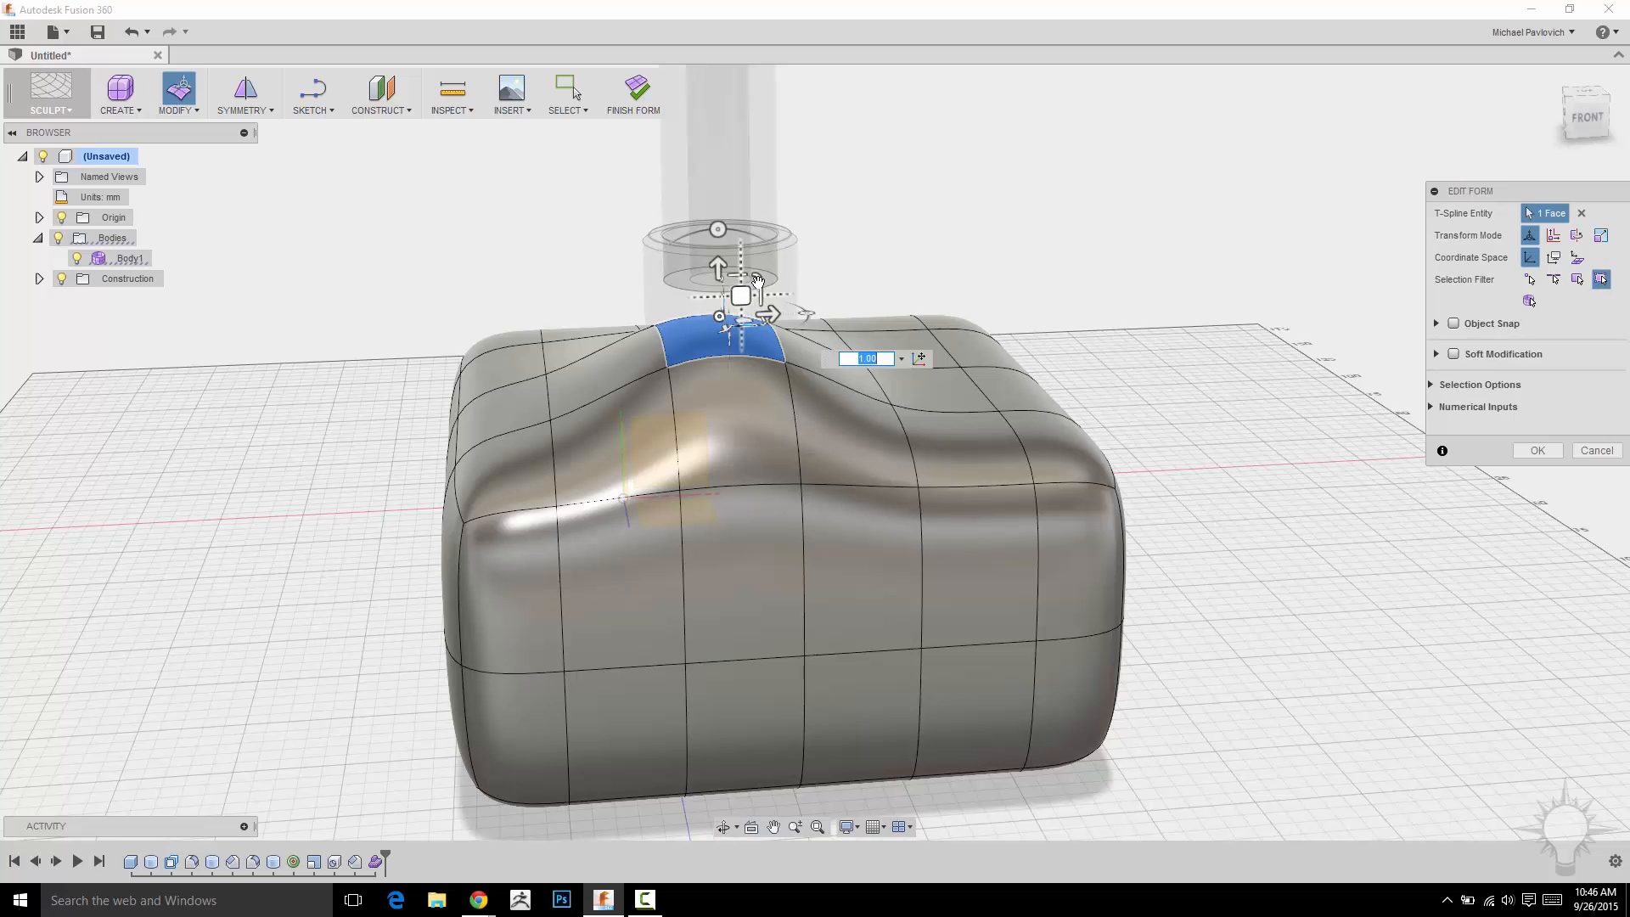
# Fine-tune the raised top face with the move manipulator and accept the Edit Form.
pyautogui.moveTo(756, 287); pyautogui.dragTo(760, 277)
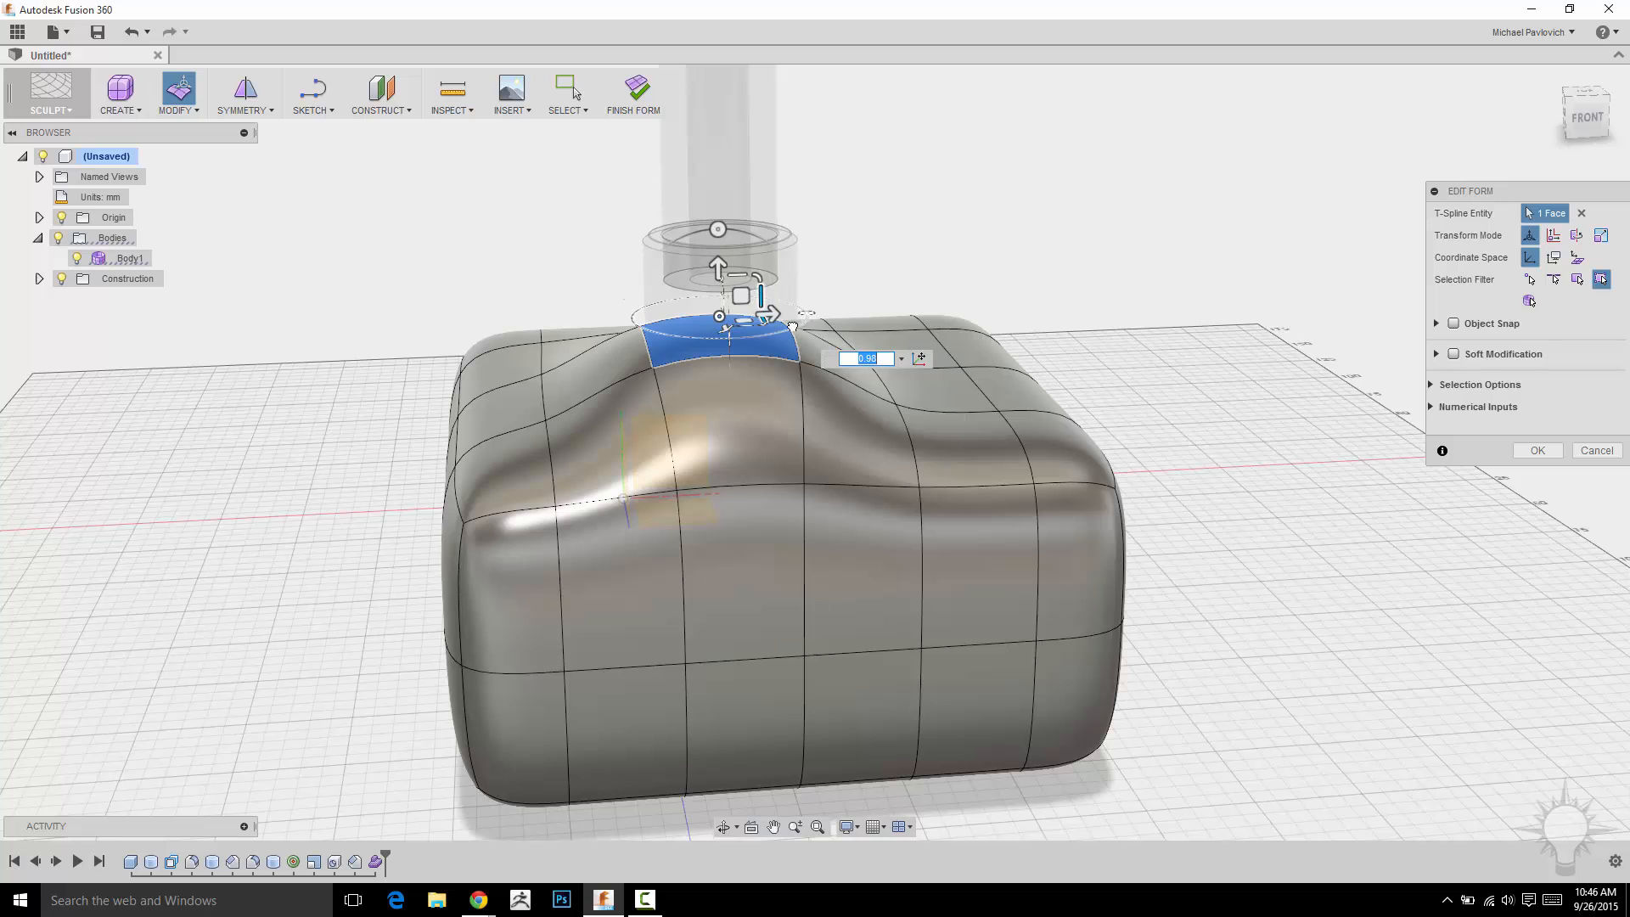
pyautogui.moveTo(793, 327); pyautogui.dragTo(790, 331)
pyautogui.keyDown('shift'); pyautogui.moveTo(946, 247); pyautogui.dragTo(1001, 237, button='middle'); pyautogui.keyUp('shift')
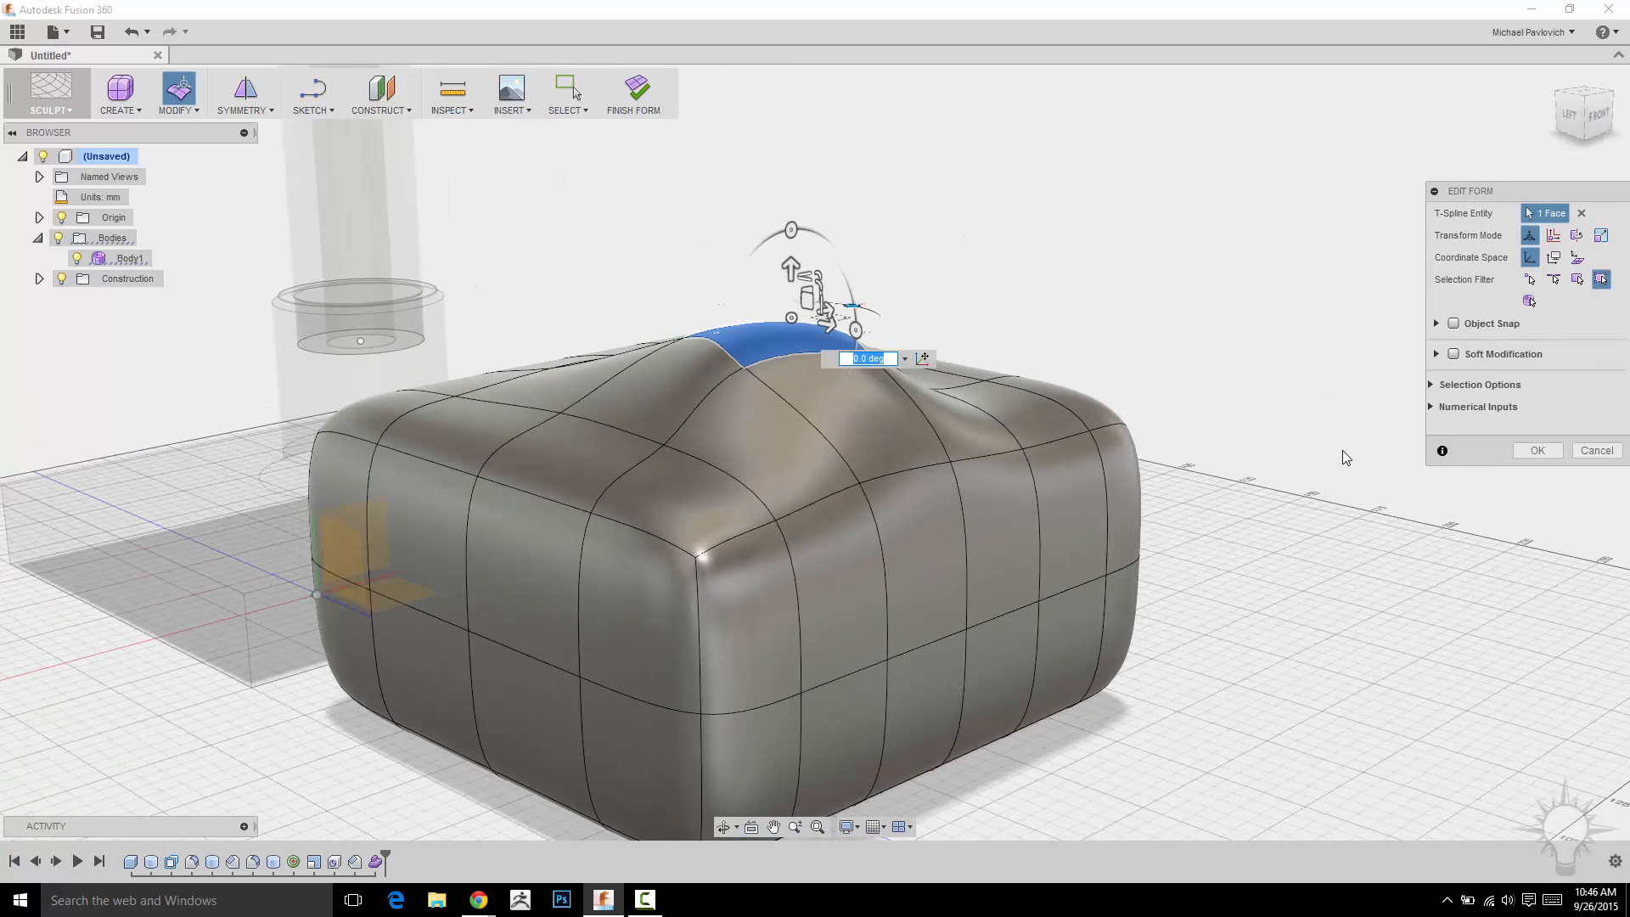
pyautogui.click(1536, 450)
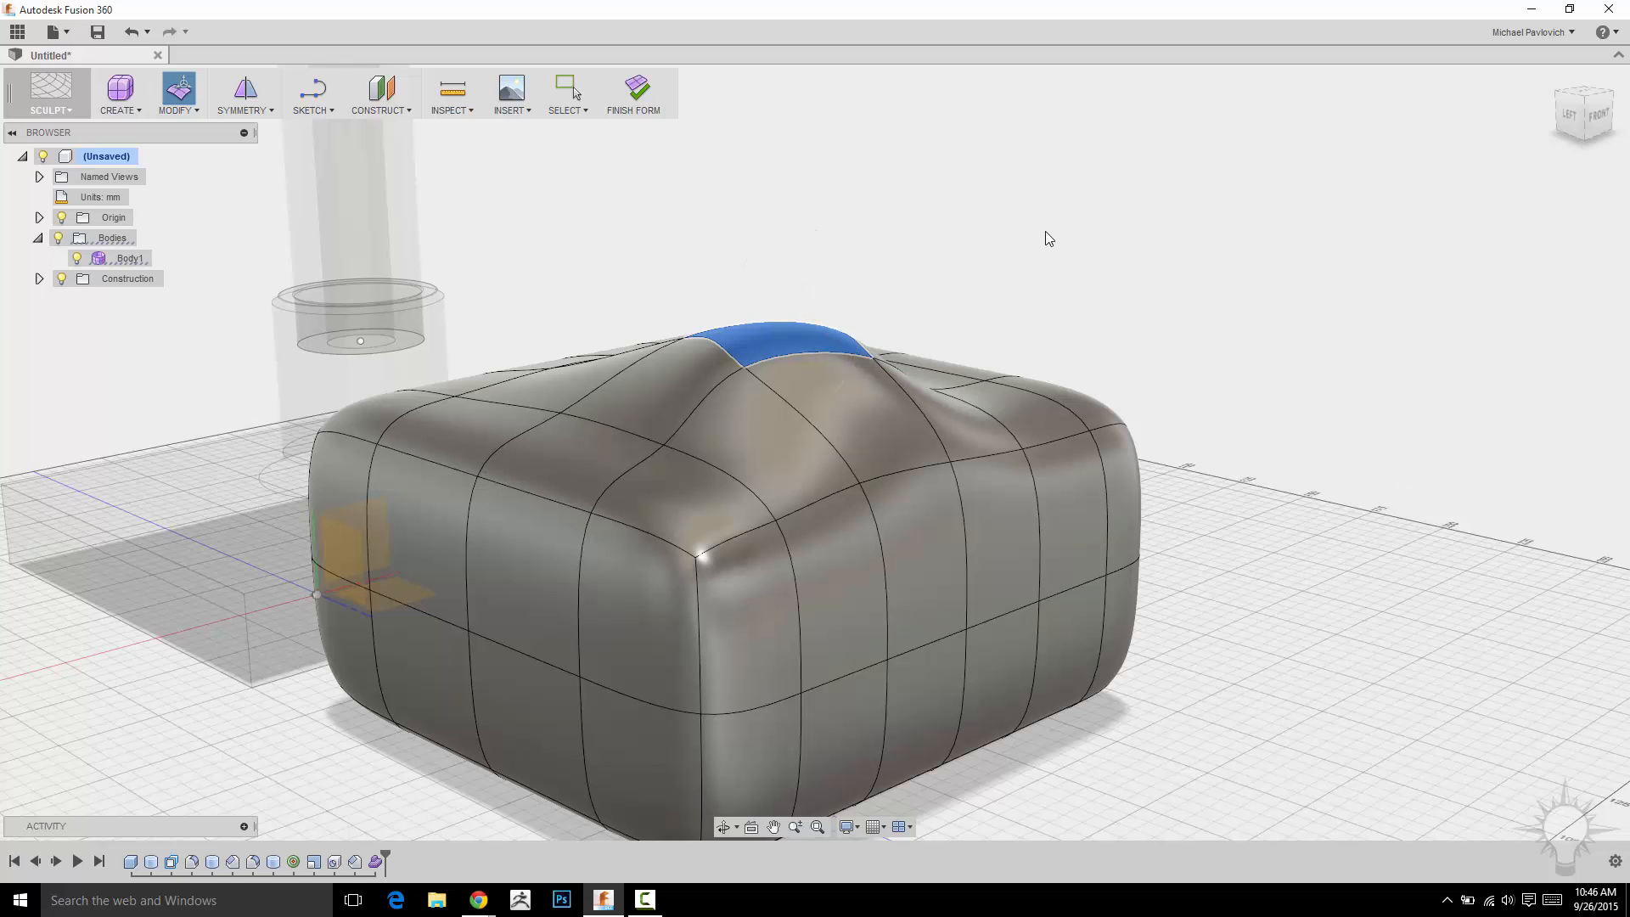
# Extrude the raised top face upward 25 mm with the T-spline Extrude tool.
pyautogui.keyDown('shift'); pyautogui.moveTo(1048, 240); pyautogui.dragTo(1231, 302, button='middle'); pyautogui.keyUp('shift')
pyautogui.click(190, 115)
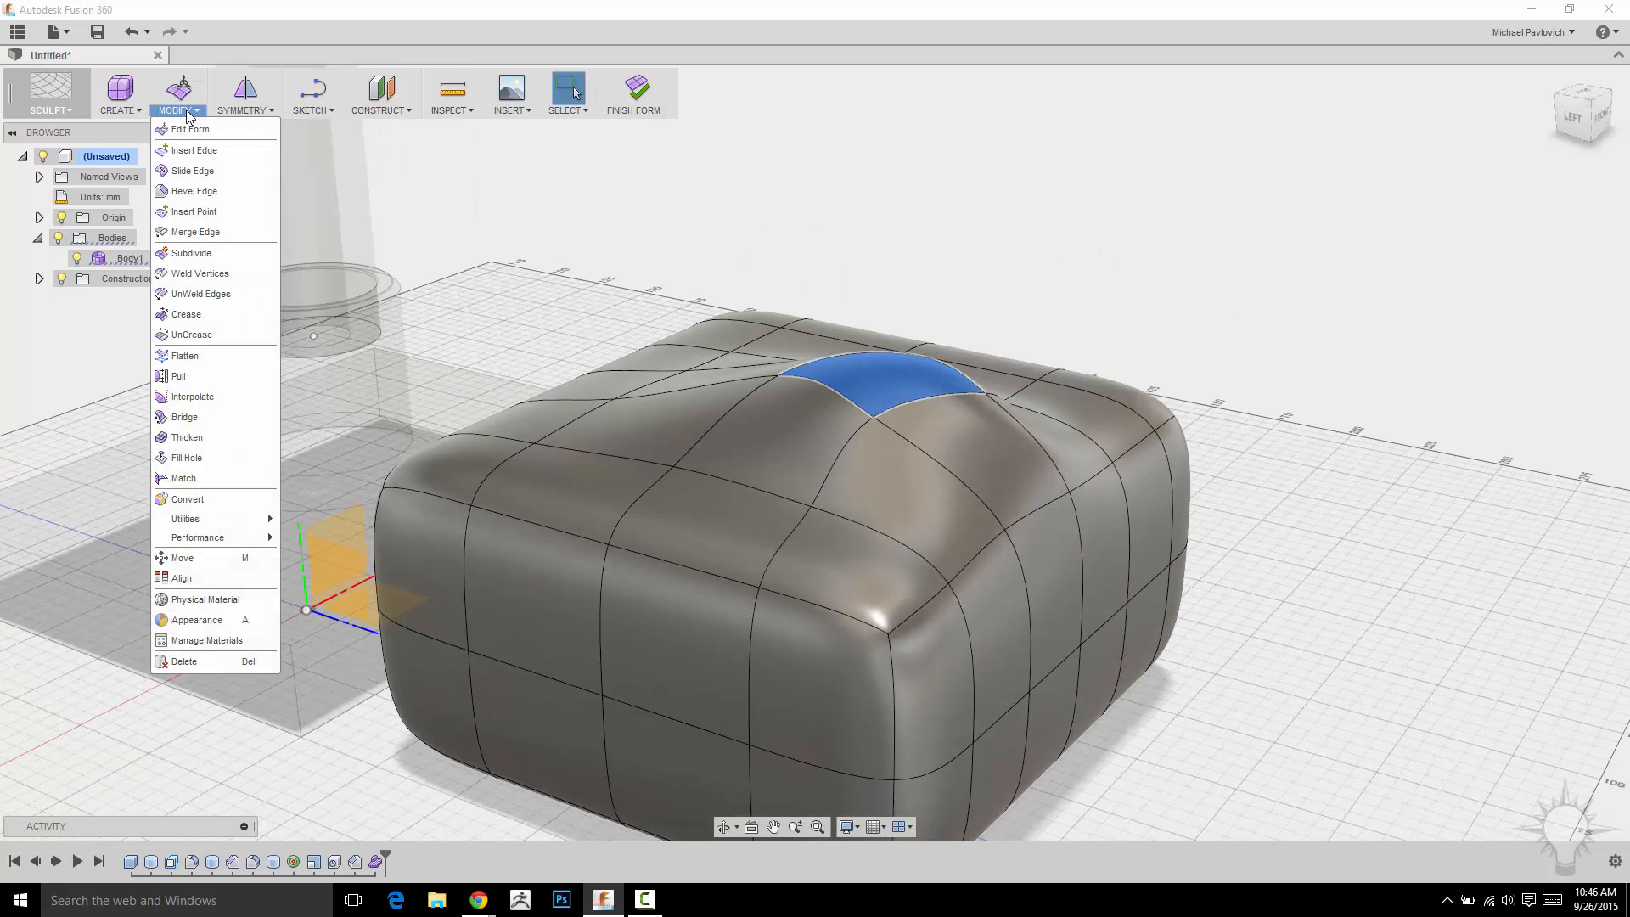
pyautogui.moveTo(117, 116)
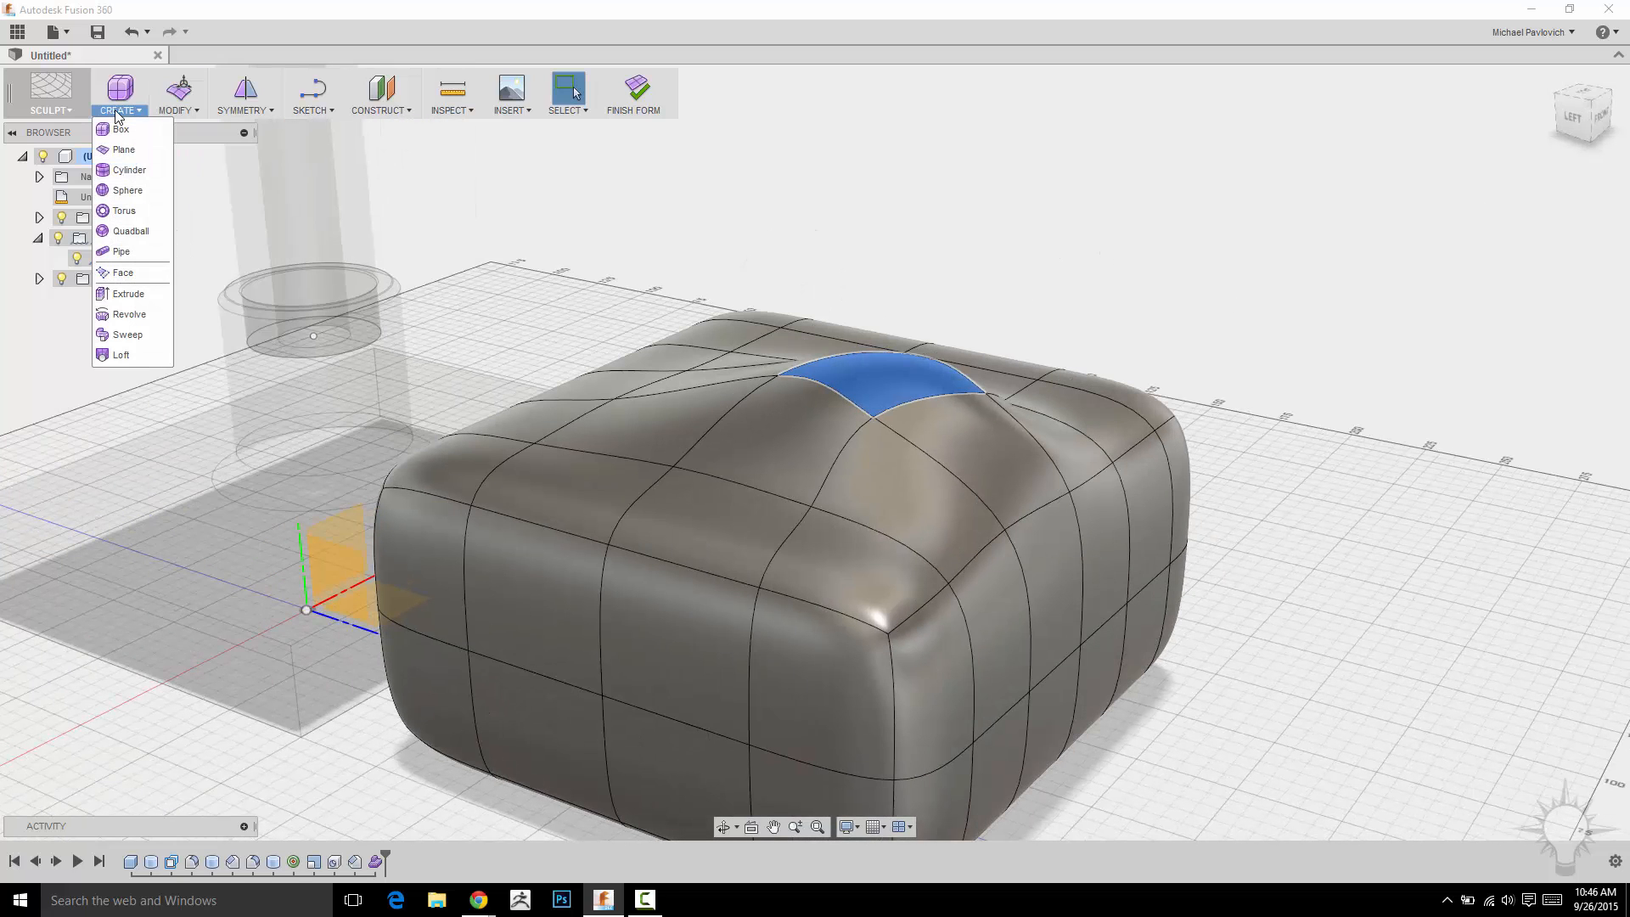
pyautogui.click(136, 293)
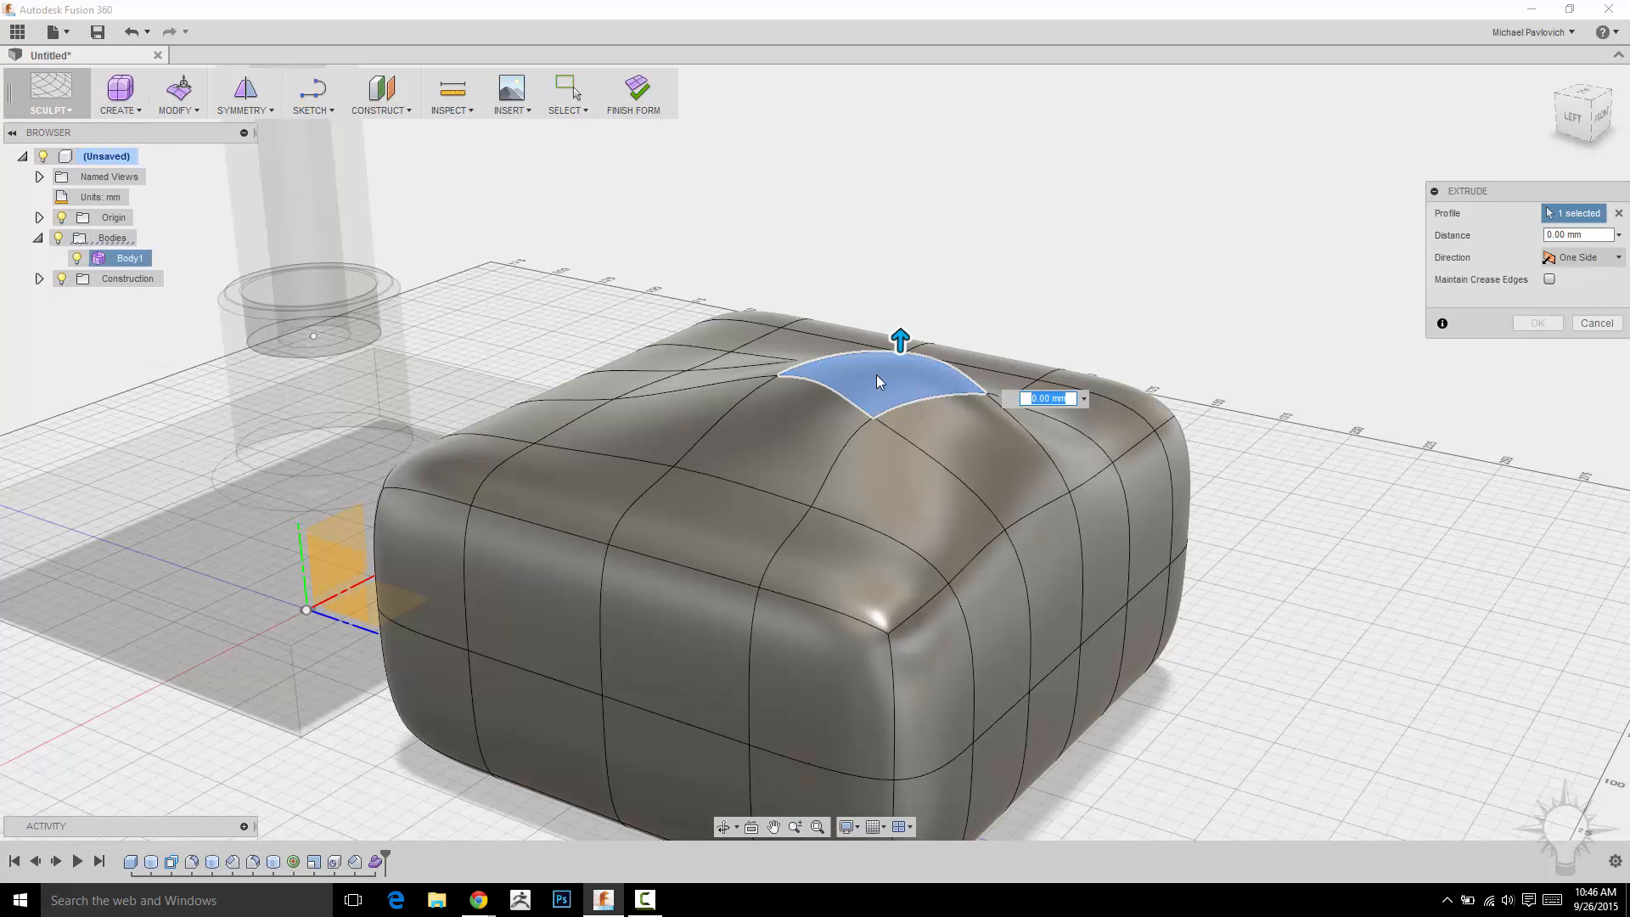
pyautogui.moveTo(900, 339); pyautogui.dragTo(901, 292)
pyautogui.write('15')
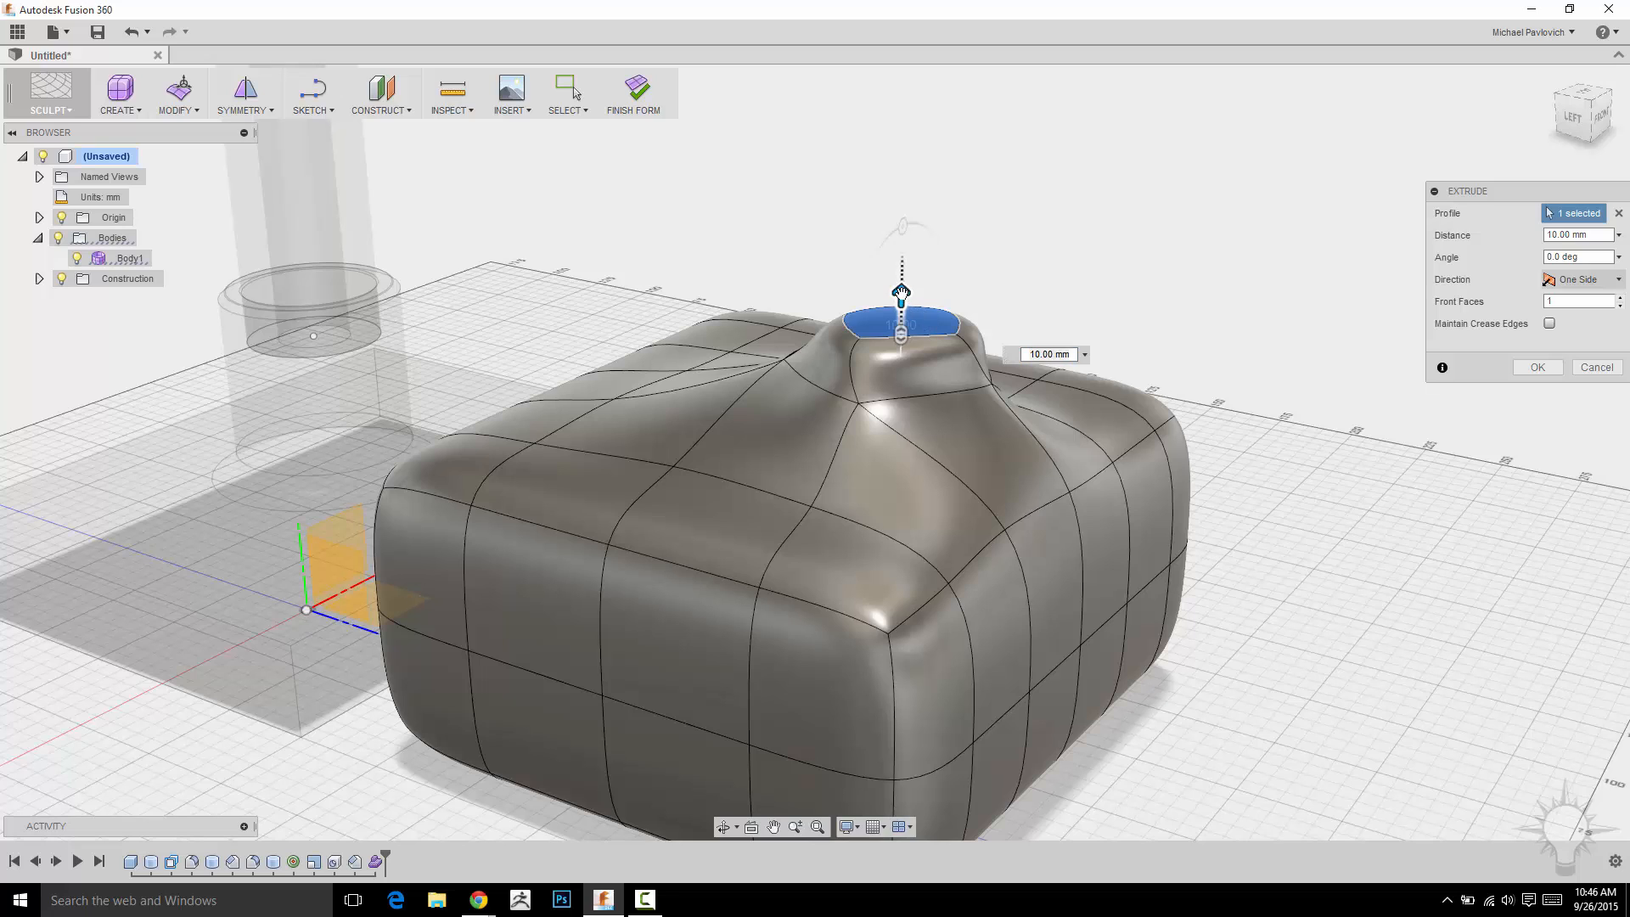
pyautogui.press('Return')
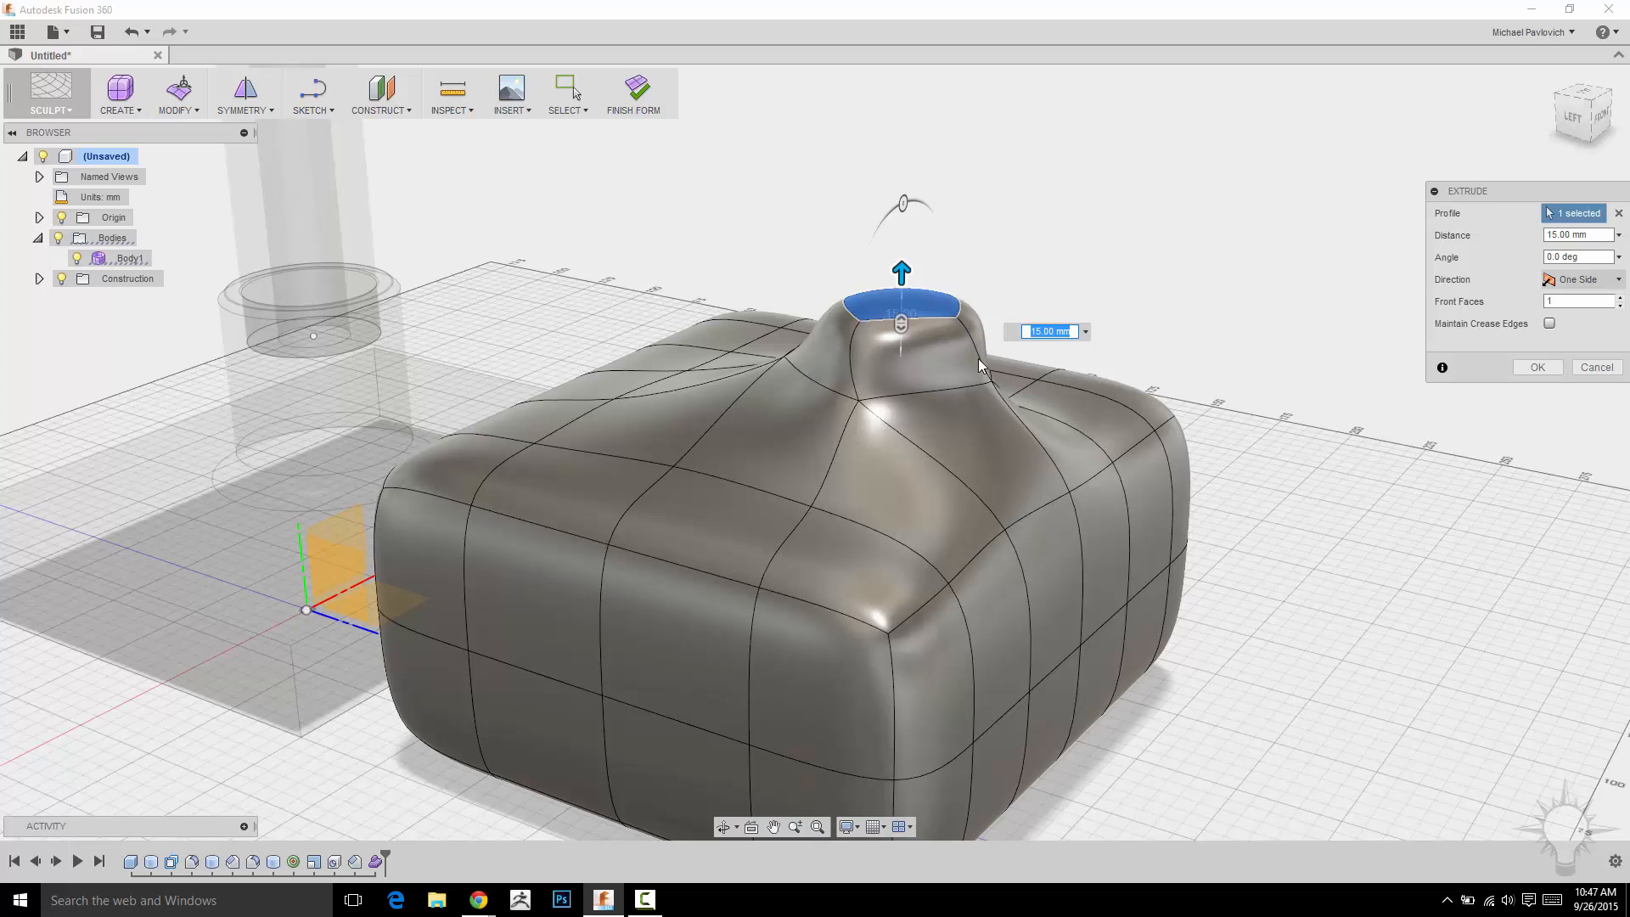
pyautogui.moveTo(904, 268); pyautogui.dragTo(904, 223)
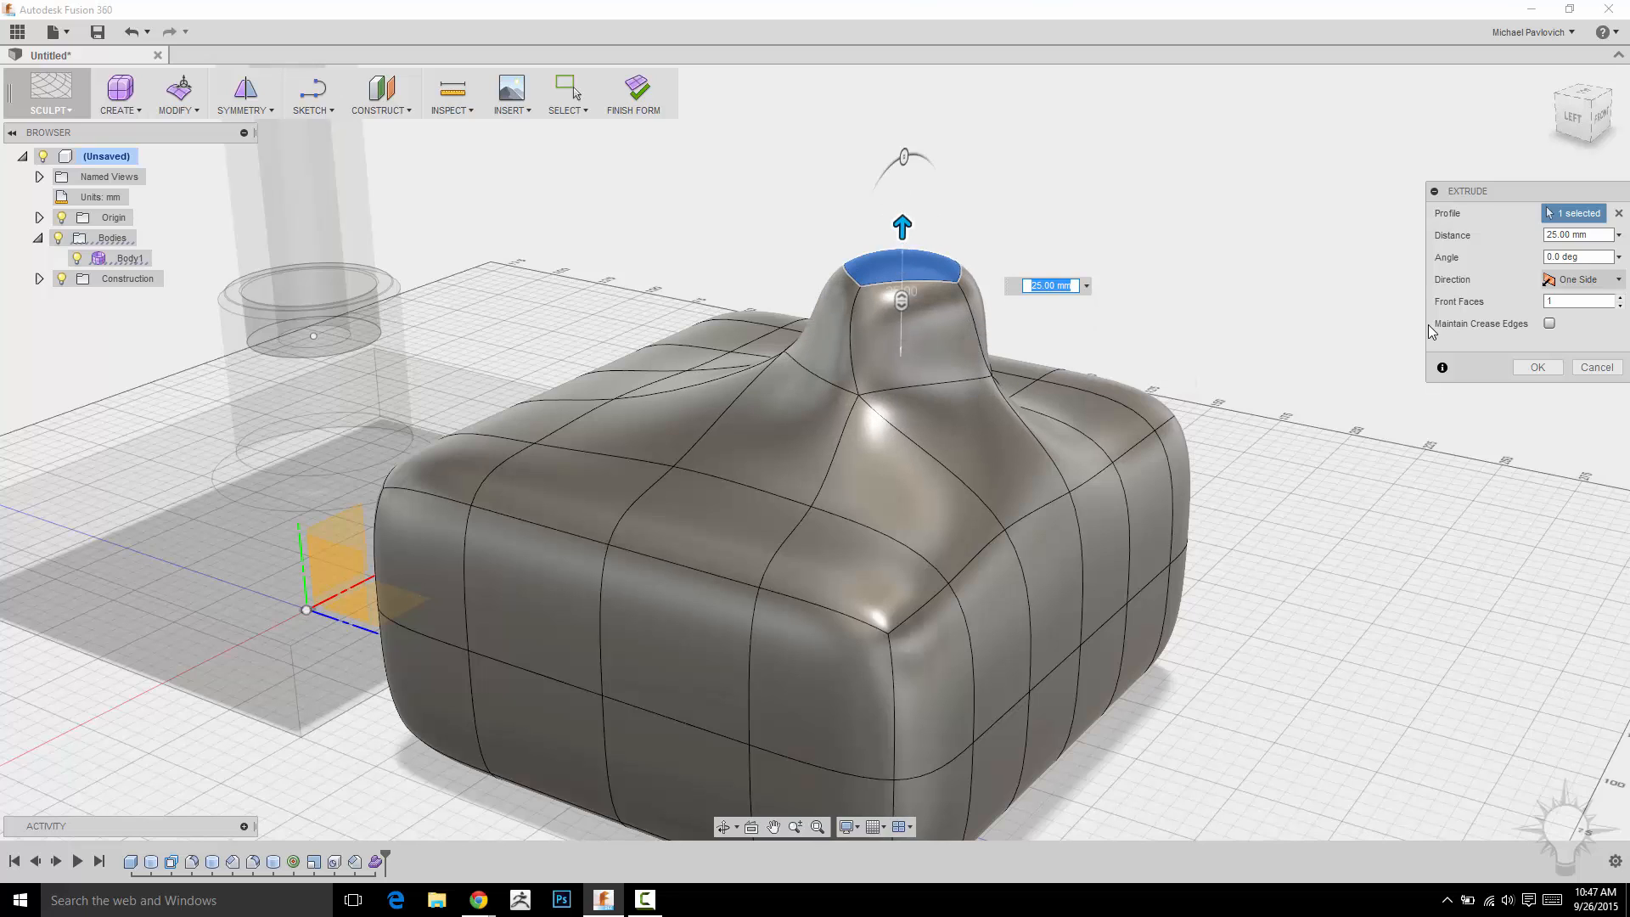
pyautogui.click(1550, 367)
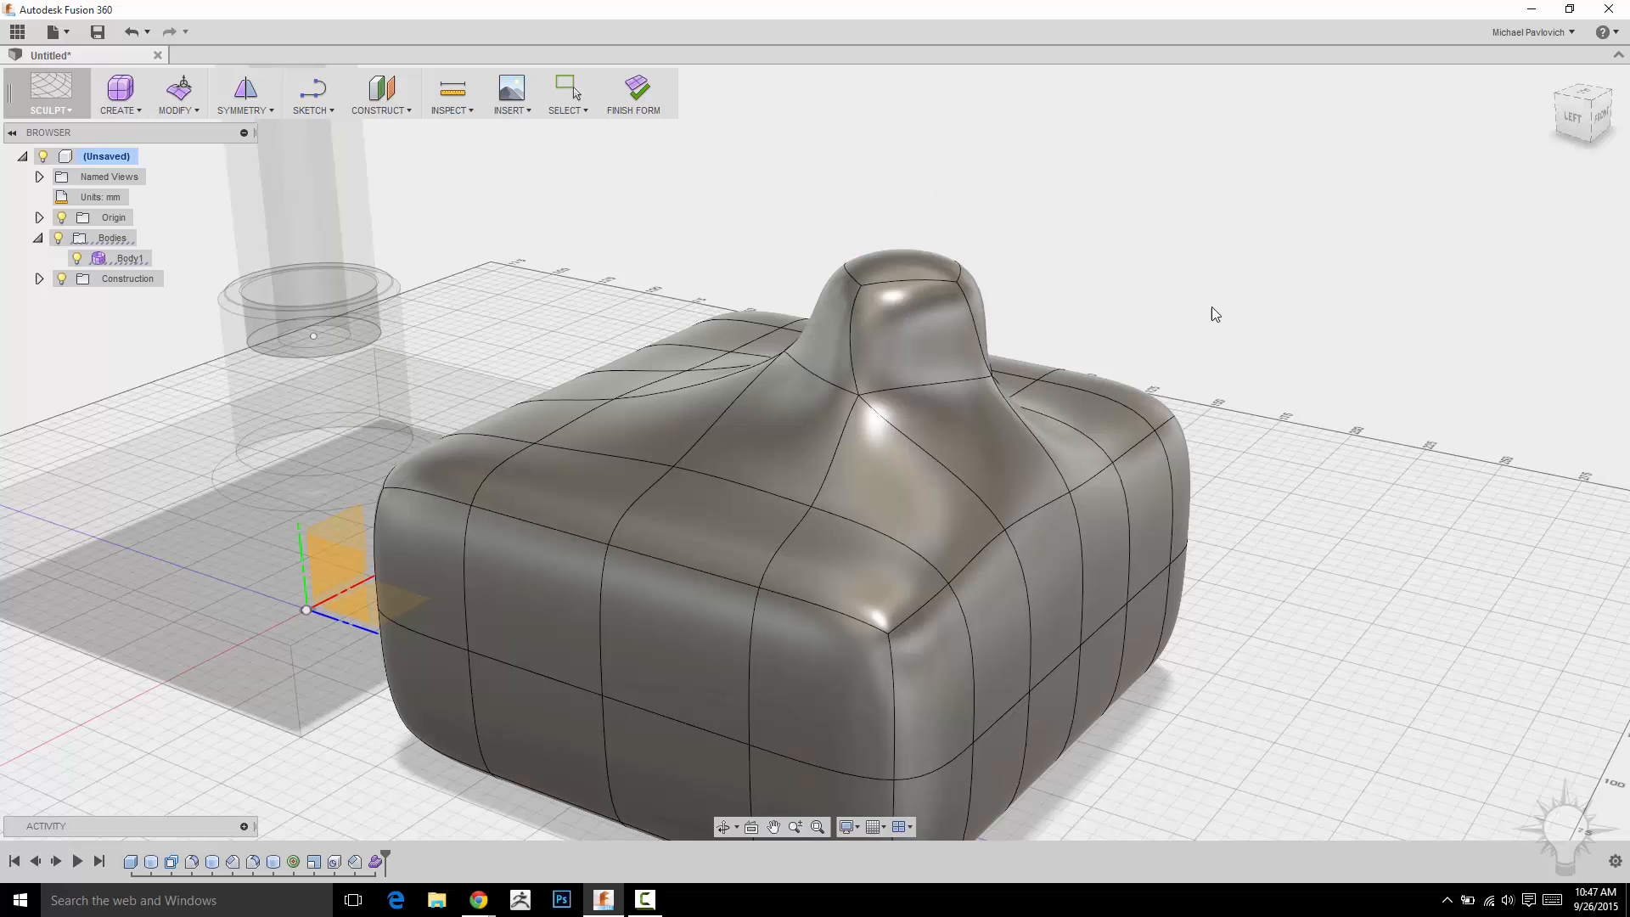
# Reopen Edit Form on the neck's top face and extend it upward 20 mm.
pyautogui.click(910, 263)
pyautogui.rightClick(910, 263)
pyautogui.click(919, 268)
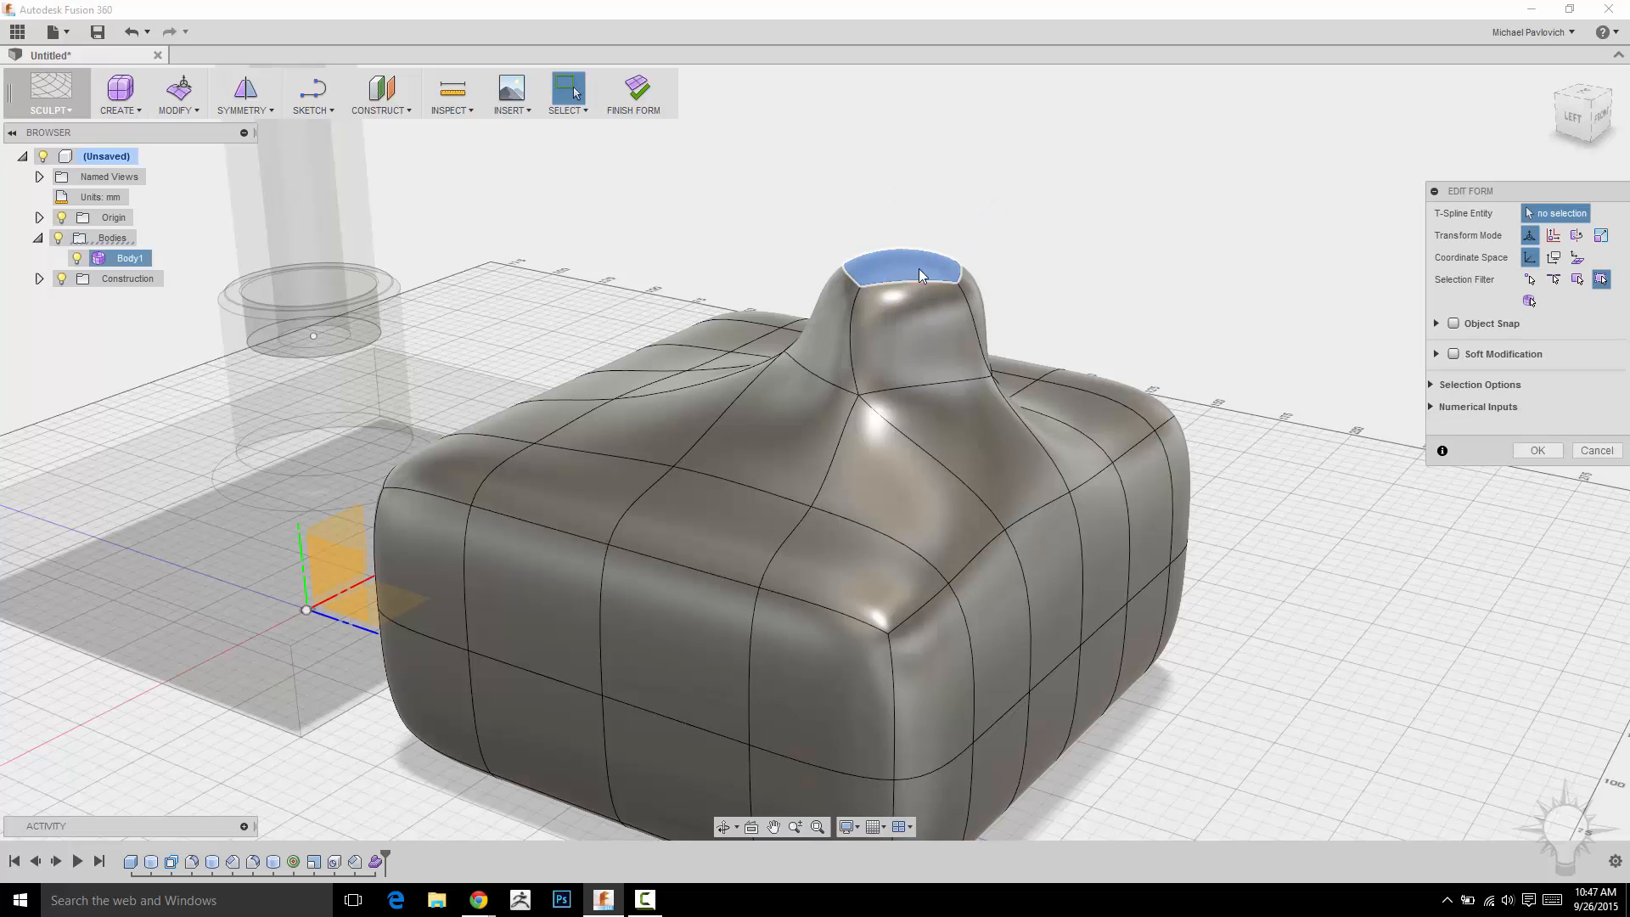
pyautogui.click(918, 268)
pyautogui.keyDown('alt'); pyautogui.moveTo(904, 203); pyautogui.dragTo(905, 123); pyautogui.keyUp('alt')
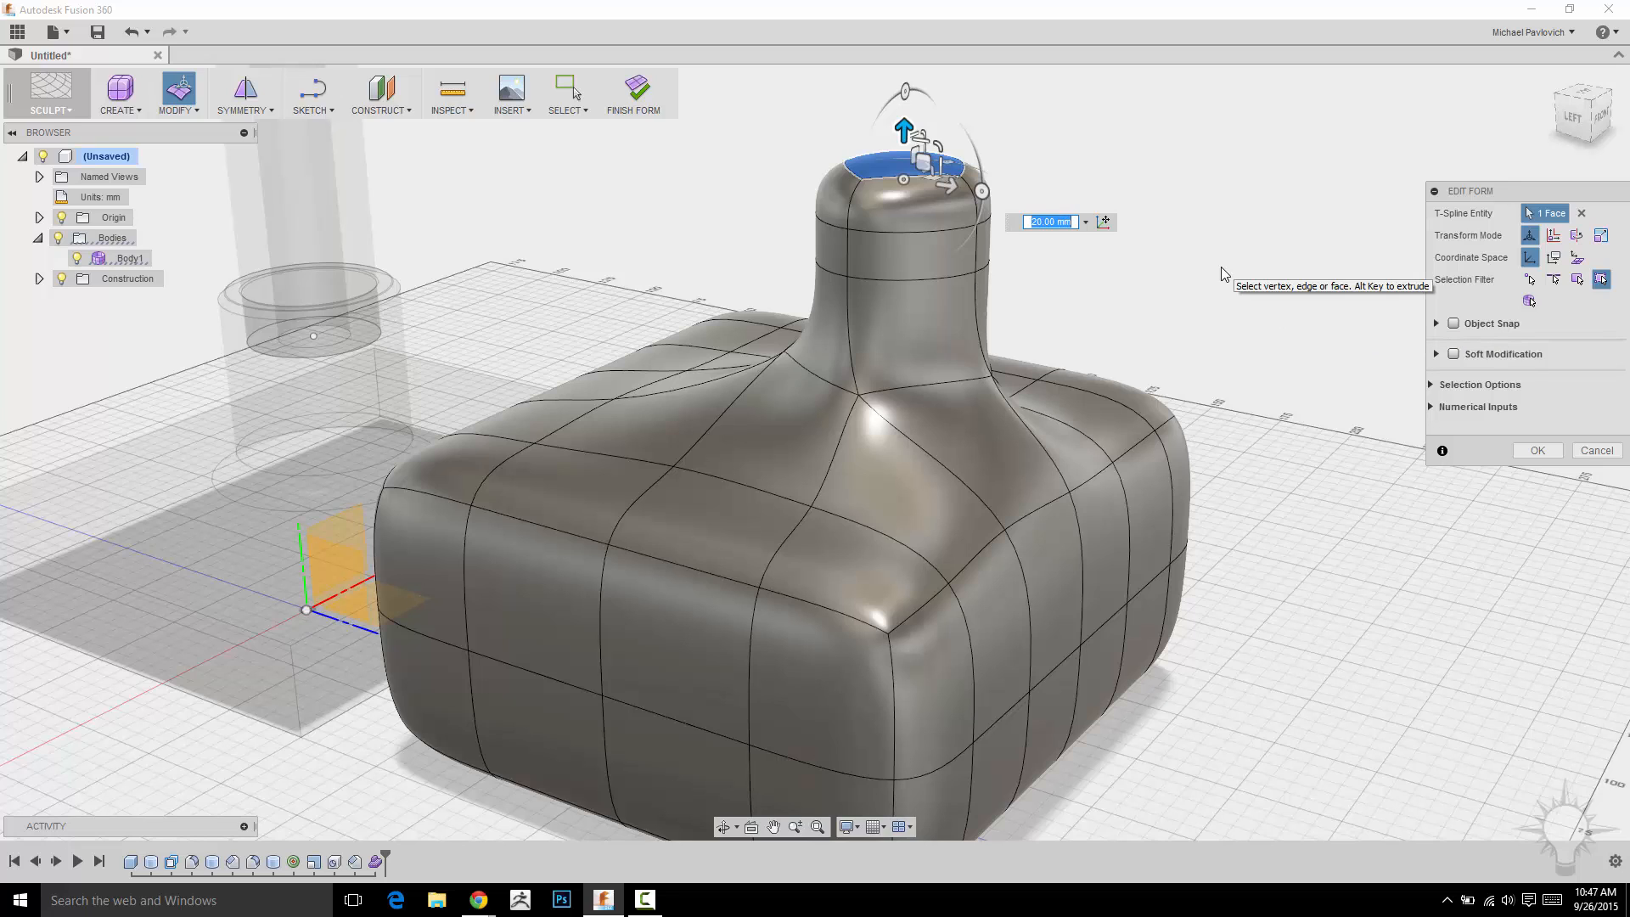
# Switch to box display and extend the neck's top face upward another 20 mm with Edit Form.
pyautogui.hotkey('alt', '1')
pyautogui.keyDown('shift'); pyautogui.moveTo(1227, 279); pyautogui.dragTo(1159, 330, button='middle'); pyautogui.keyUp('shift')
pyautogui.moveTo(928, 180)
pyautogui.mouseDown()
pyautogui.moveTo(933, 160)
pyautogui.moveTo(932, 203)
pyautogui.mouseUp()
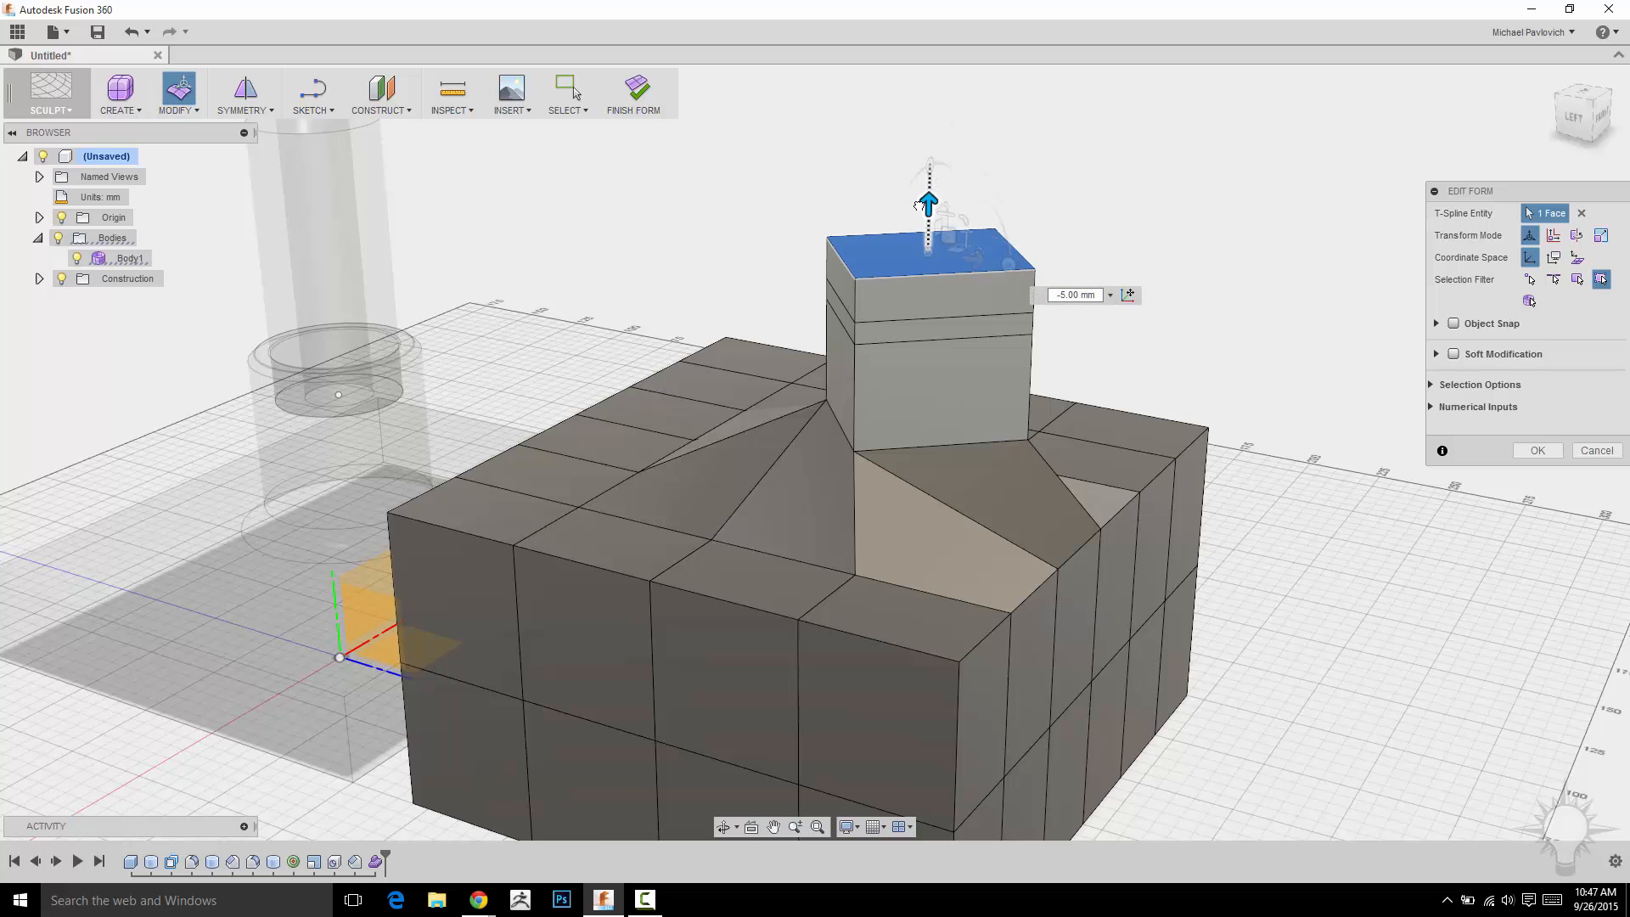
pyautogui.rightClick(1148, 231)
pyautogui.click(1191, 202)
pyautogui.moveTo(929, 204); pyautogui.dragTo(932, 88)
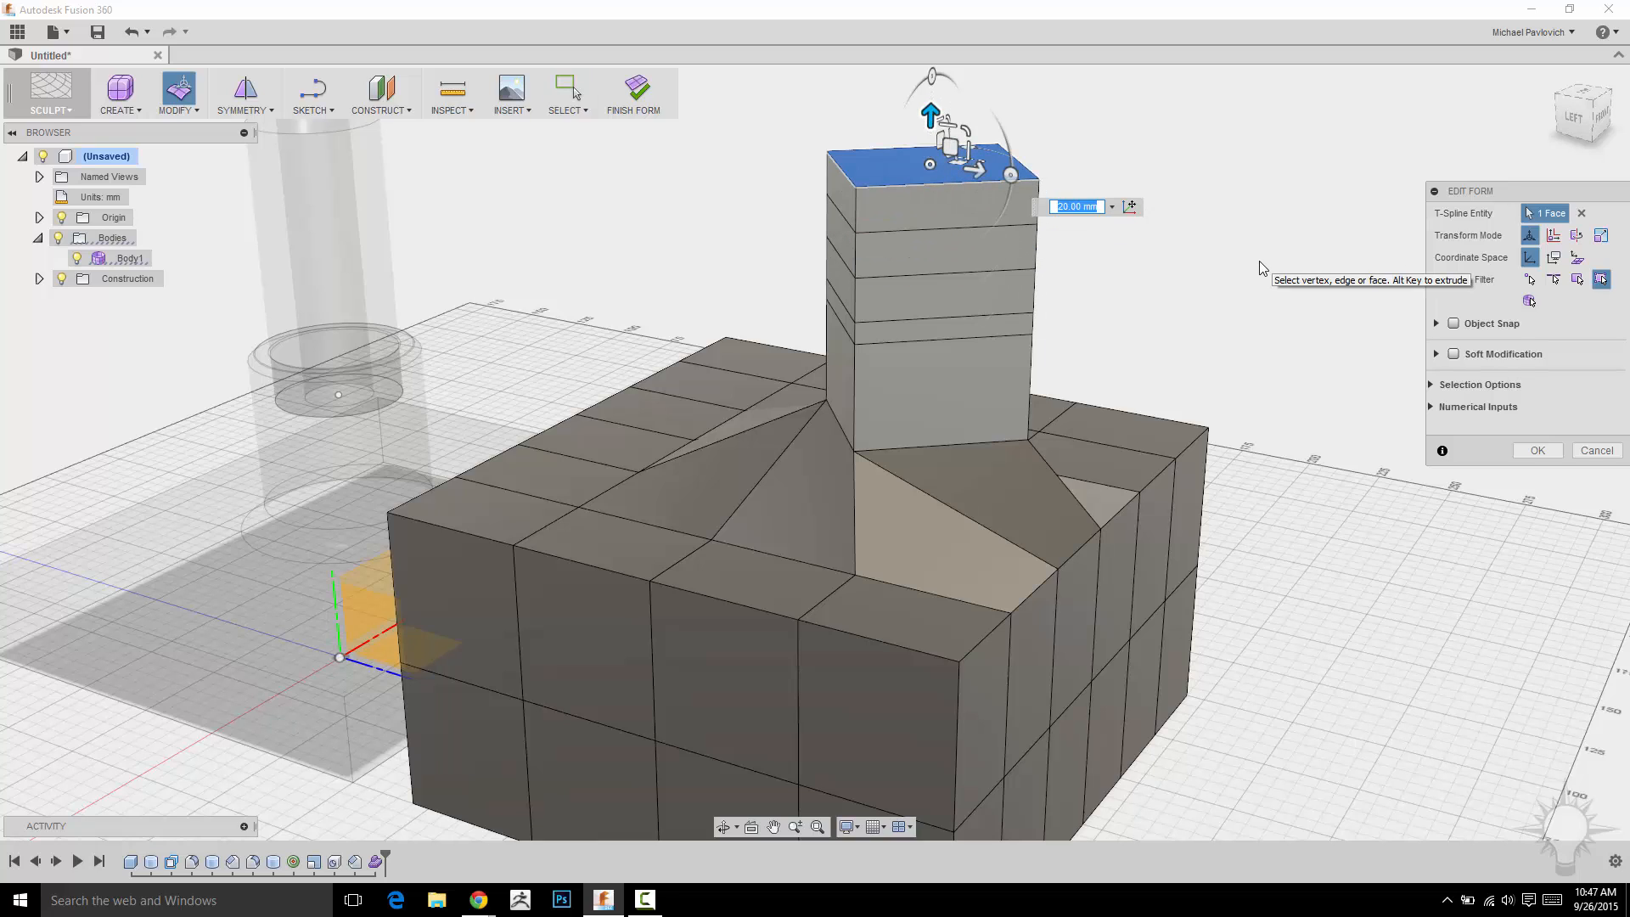
# Return to smooth display and accept the Edit Form.
pyautogui.hotkey('alt', '3')
pyautogui.moveTo(1222, 299); pyautogui.dragTo(1210, 372, button='middle')
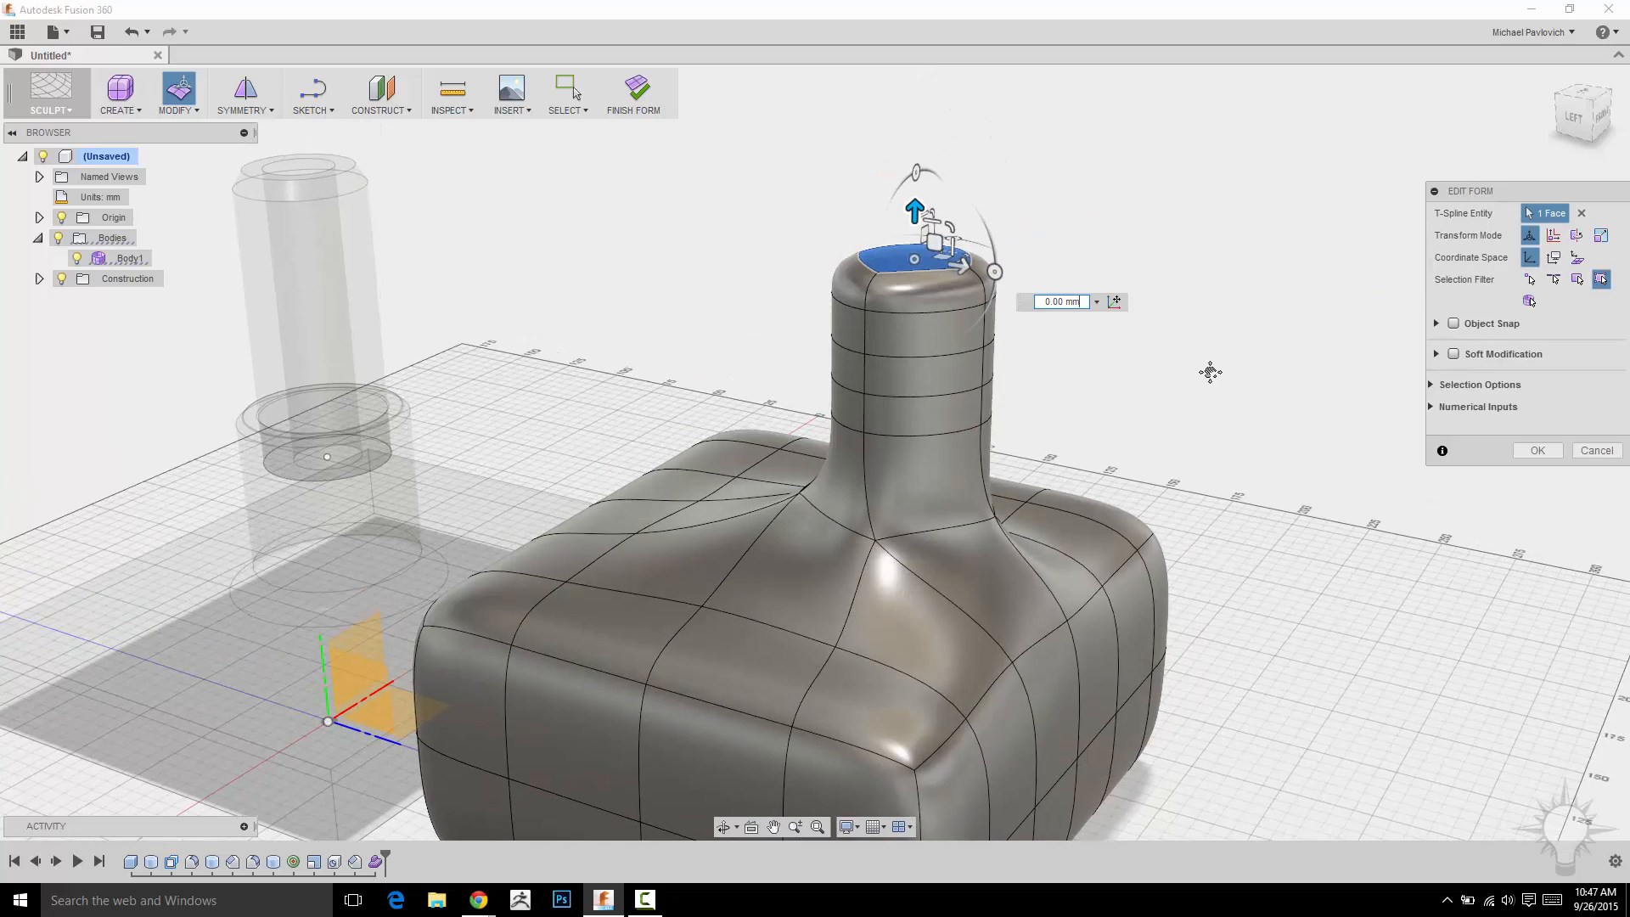
pyautogui.moveTo(1210, 428); pyautogui.dragTo(1256, 343, button='middle')
pyautogui.click(1530, 449)
# Practice selecting edge loops and face loops around the sides of the box base.
pyautogui.moveTo(1352, 545); pyautogui.dragTo(1562, 430, button='middle')
pyautogui.scroll(3, 1389, 468)
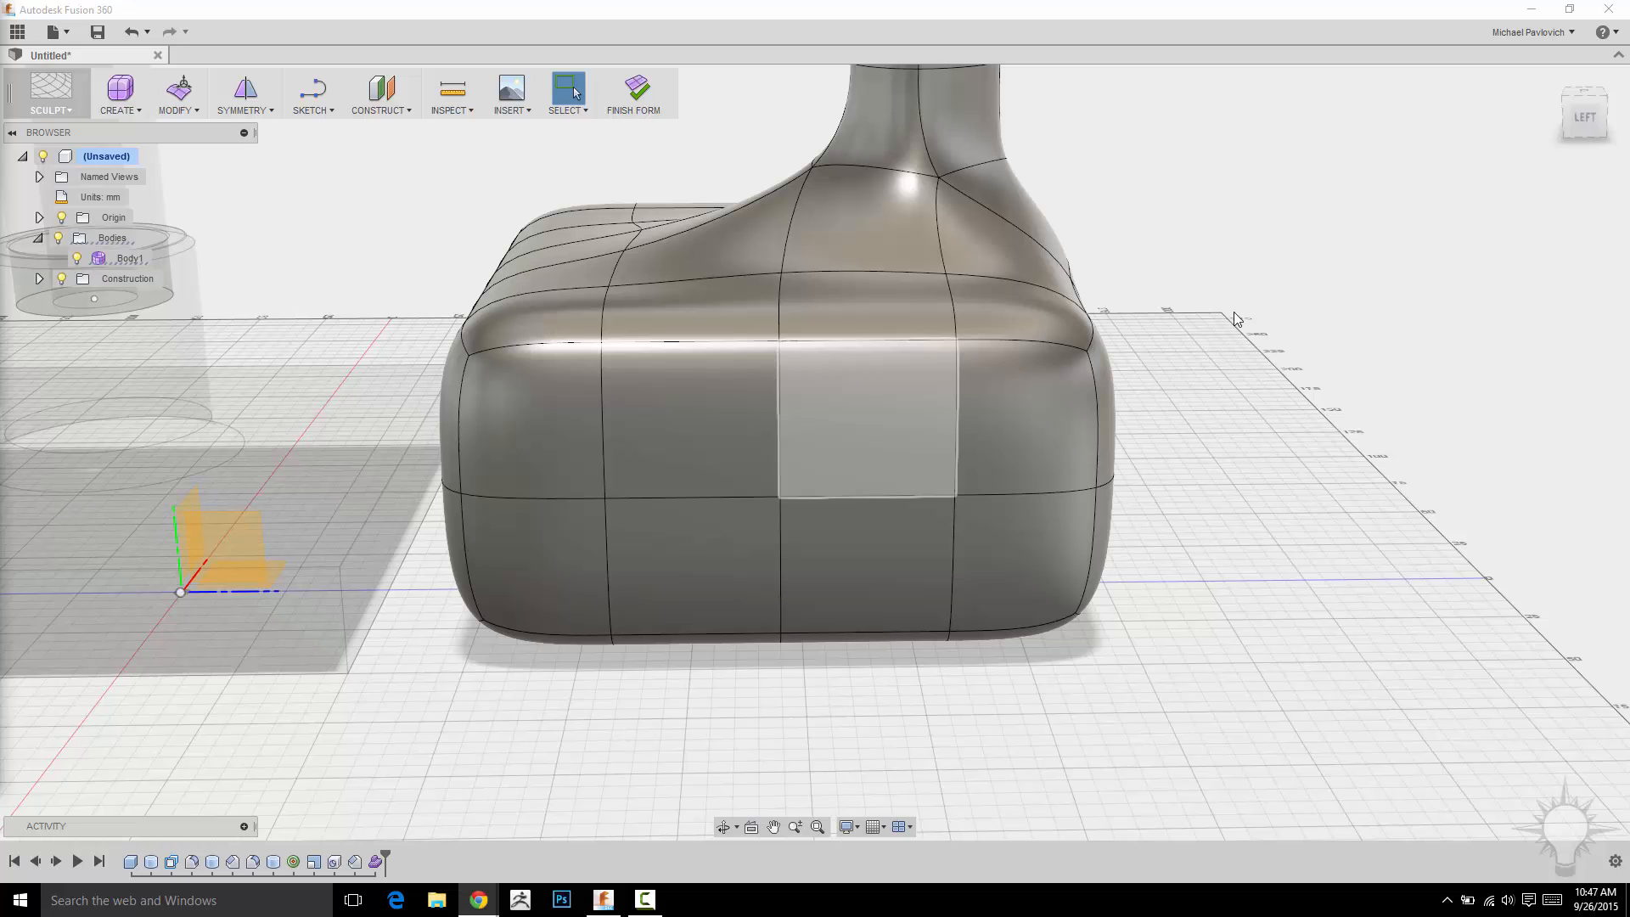
pyautogui.moveTo(1226, 361); pyautogui.dragTo(1220, 421, button='middle')
pyautogui.doubleClick(597, 443)
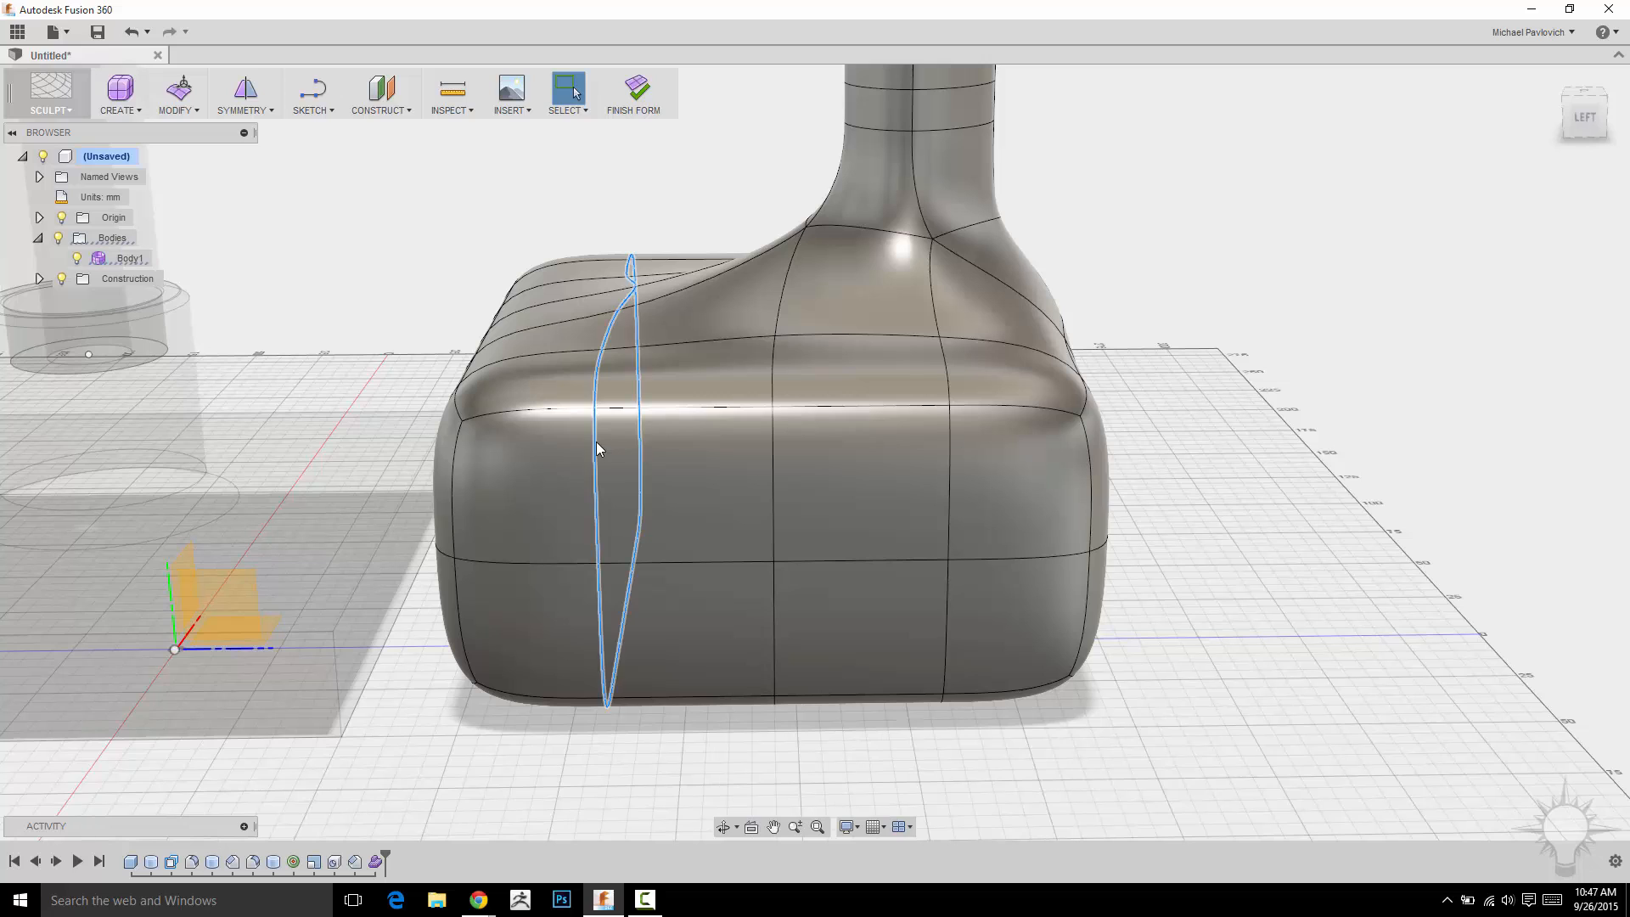
pyautogui.click(555, 481)
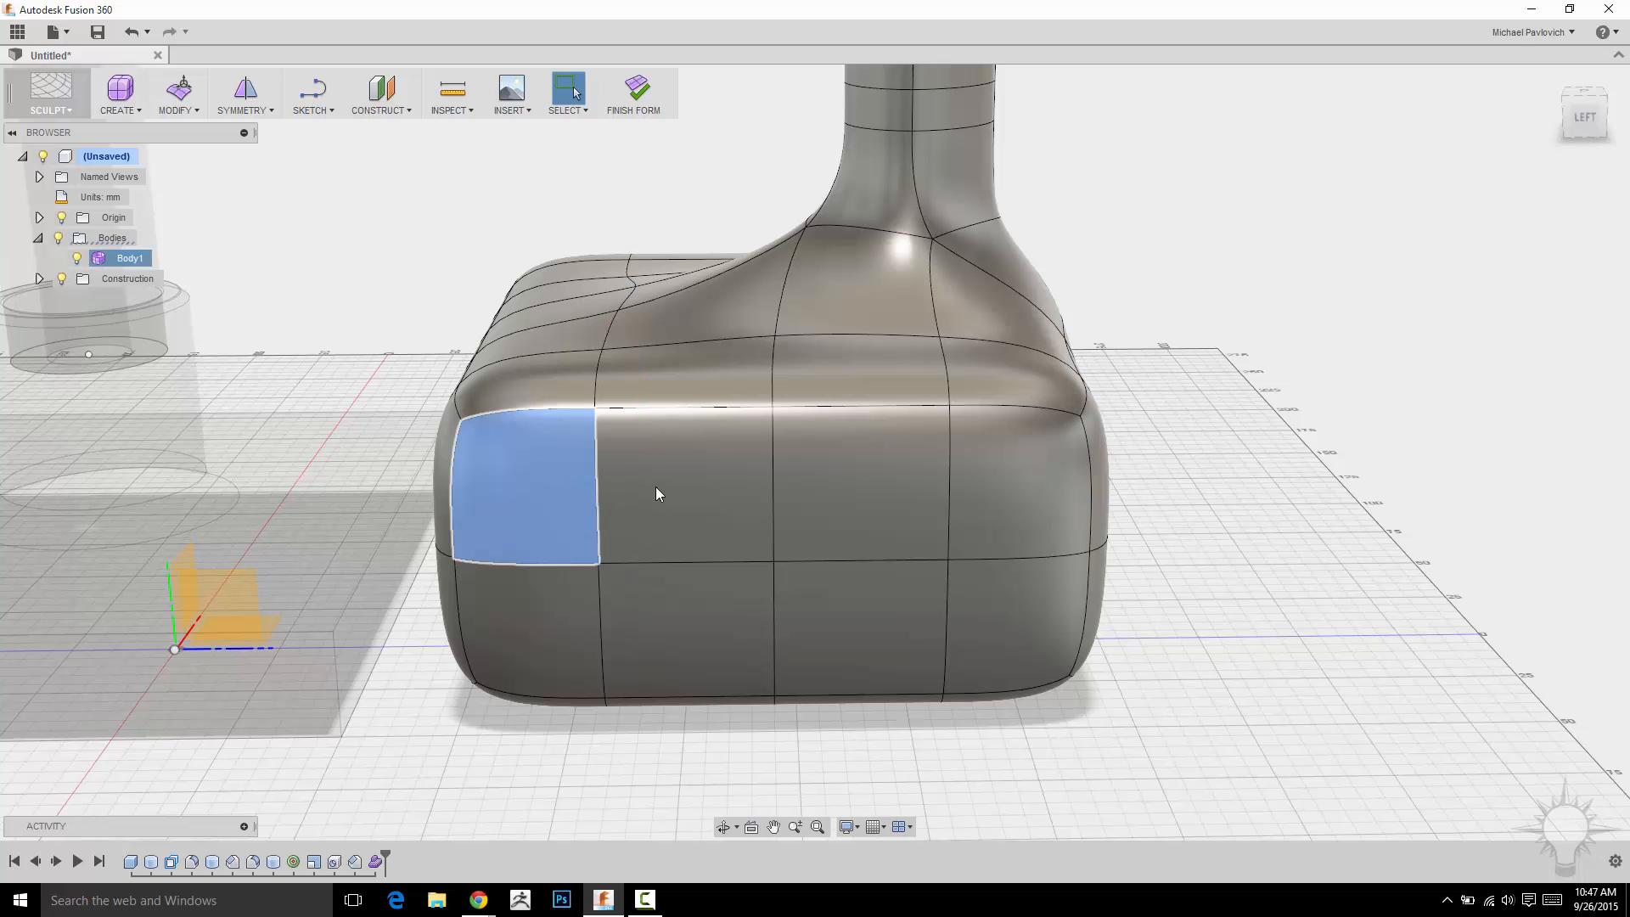
pyautogui.doubleClick(667, 490)
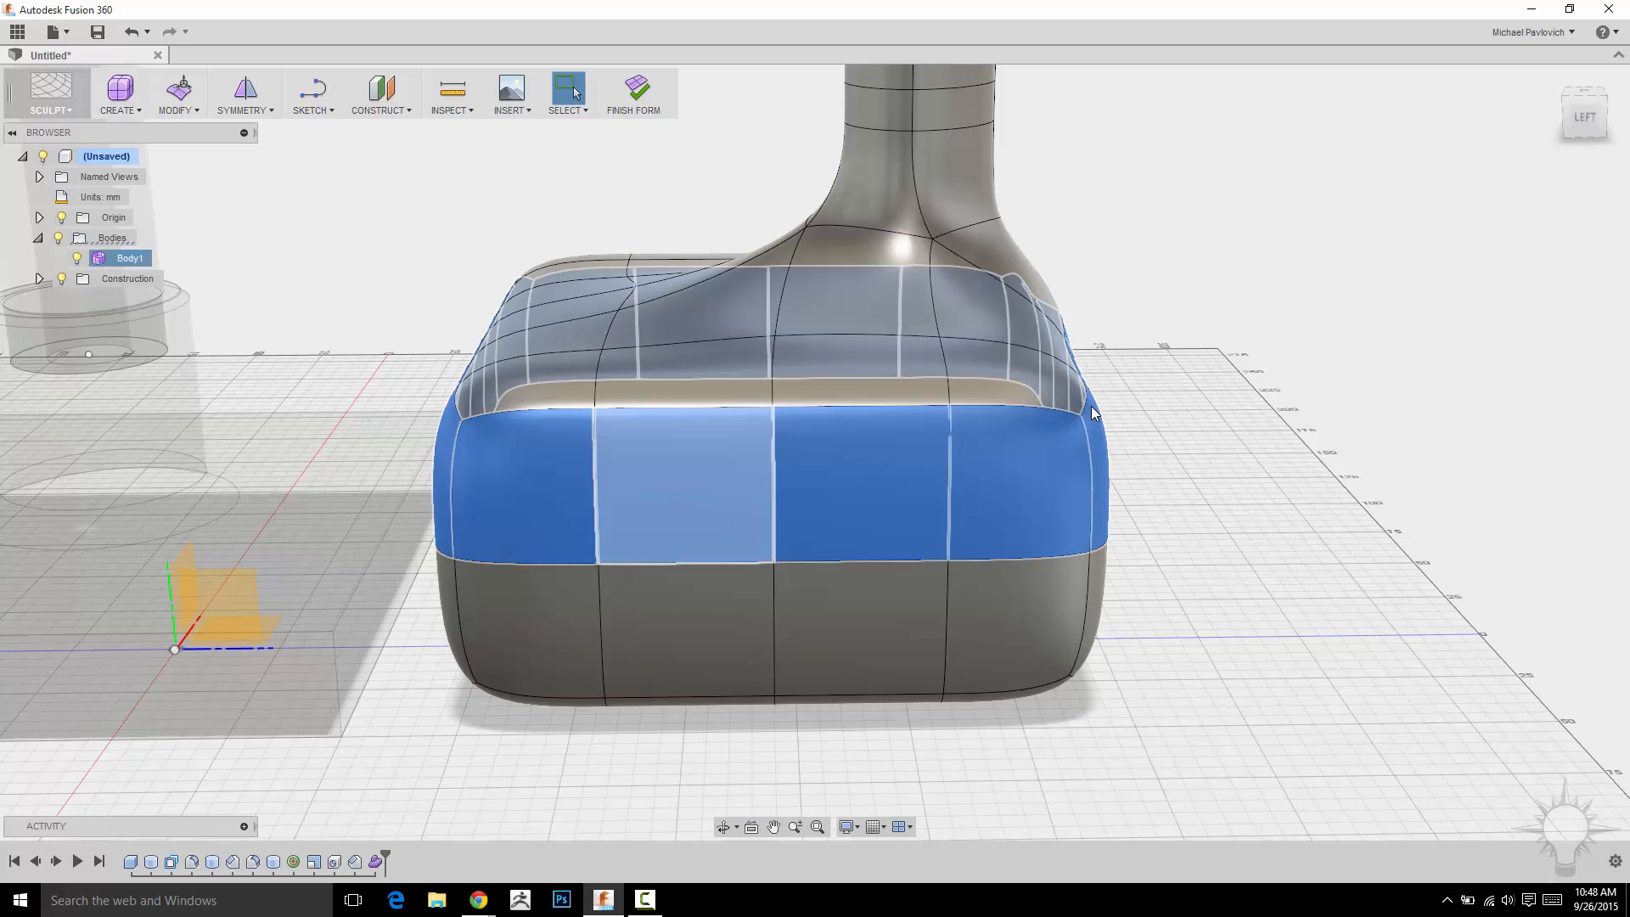
pyautogui.keyDown('shift'); pyautogui.moveTo(1190, 467); pyautogui.dragTo(1343, 488, button='middle'); pyautogui.keyUp('shift')
pyautogui.click(1322, 456)
pyautogui.scroll(-1, 1325, 456)
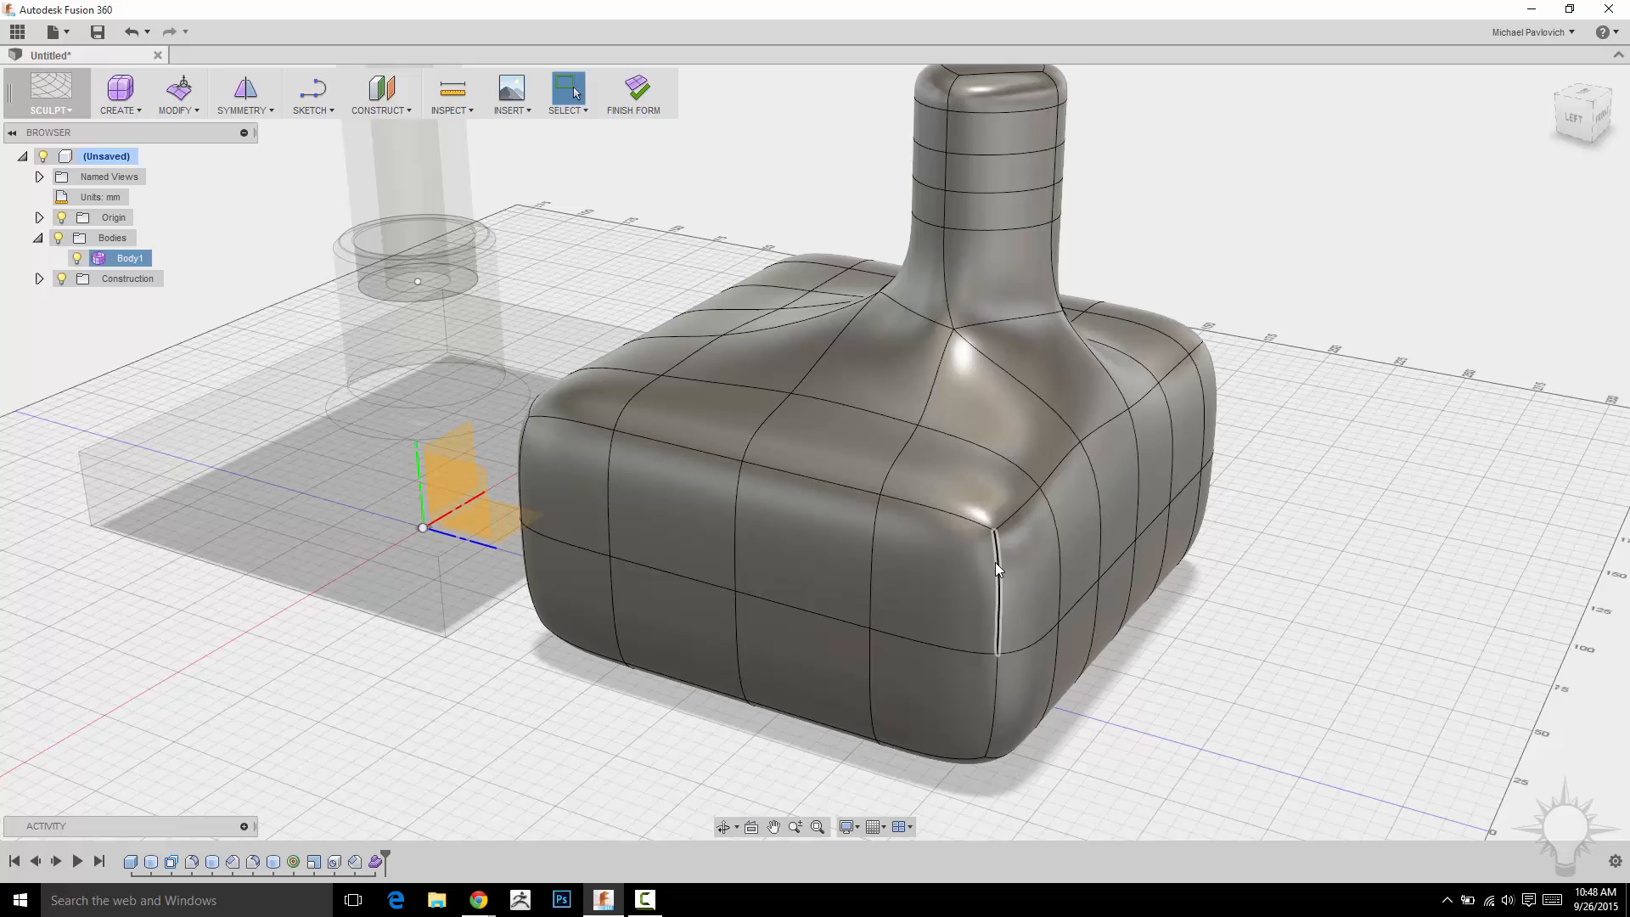
pyautogui.doubleClick(609, 463)
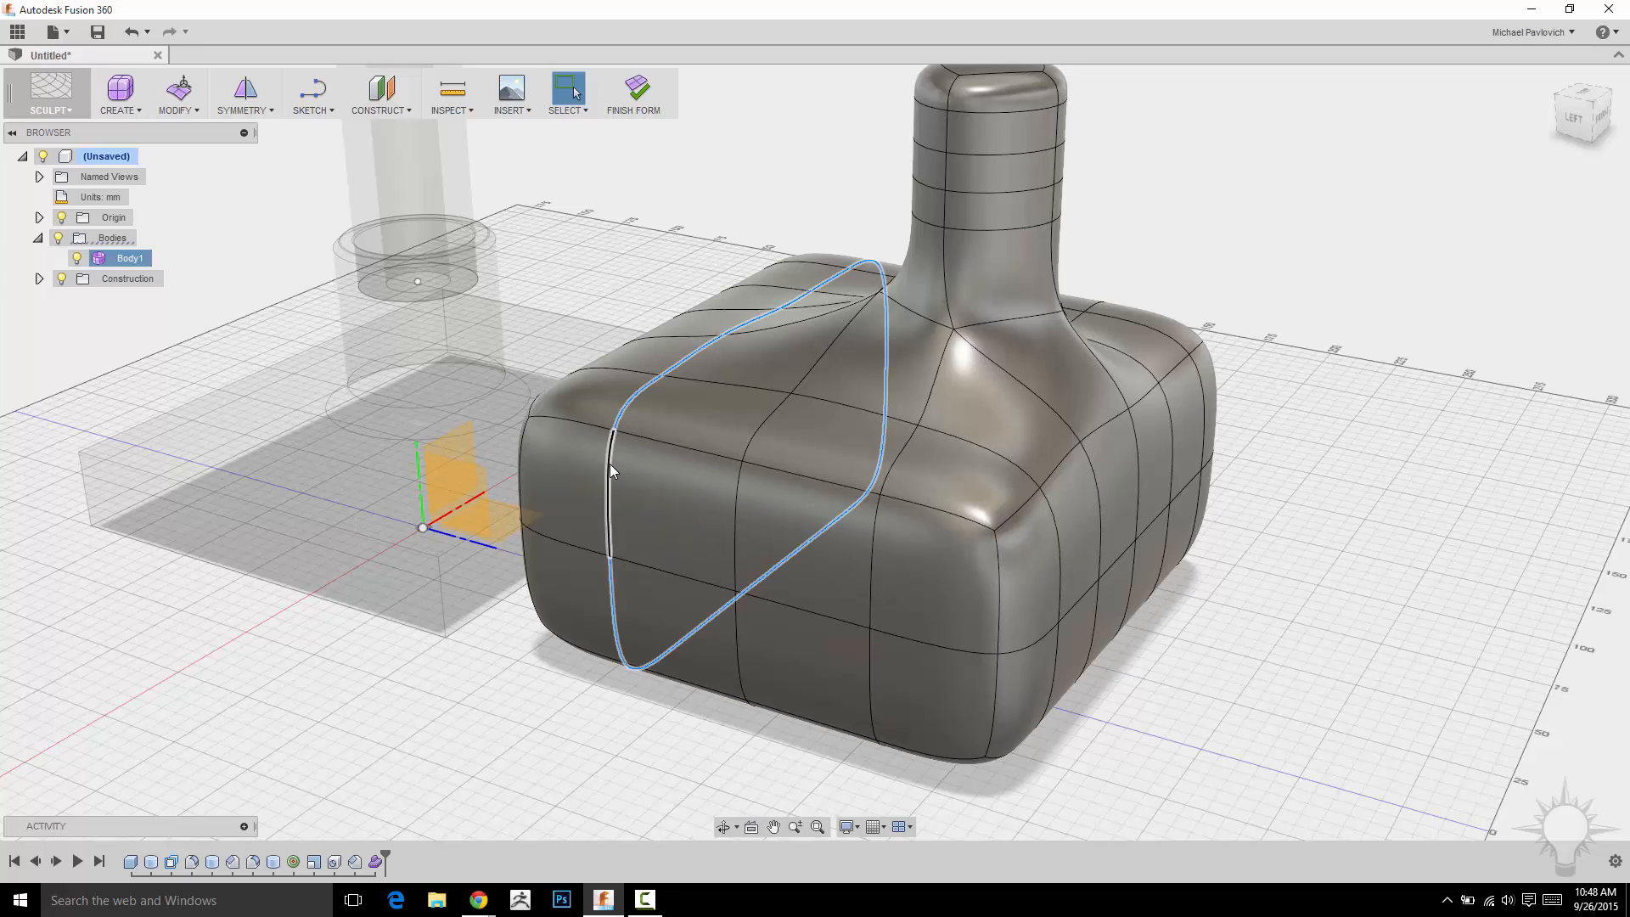
pyautogui.click(1277, 338)
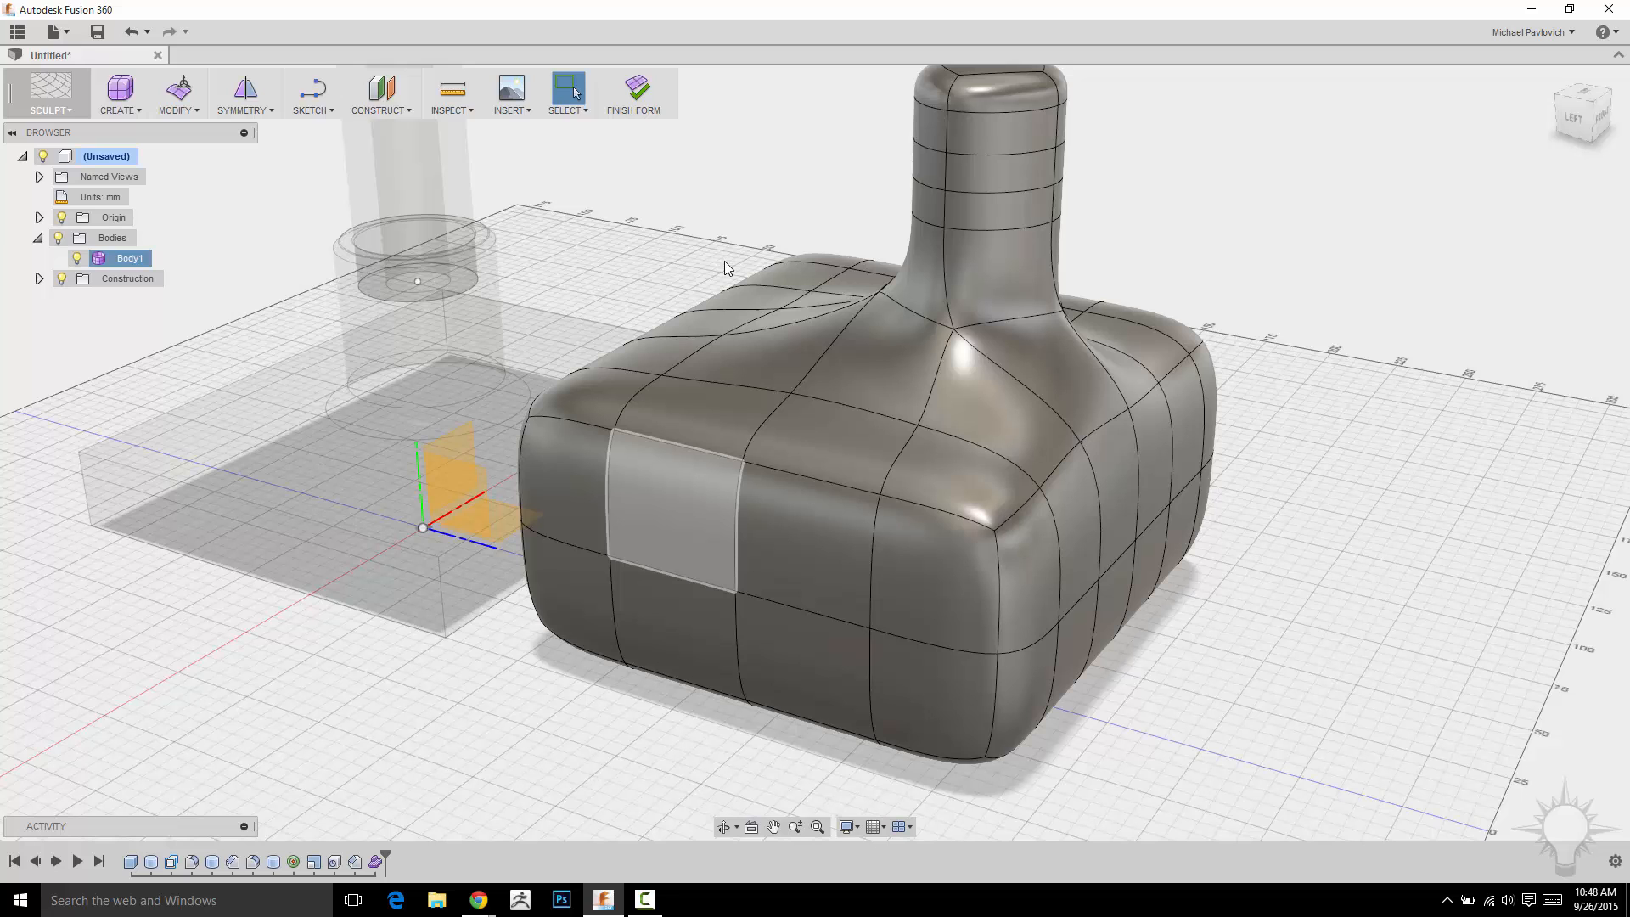
pyautogui.moveTo(751, 189); pyautogui.dragTo(780, 343, button='middle')
# Crease the four edges around the rim of the neck's top opening.
pyautogui.click(174, 109)
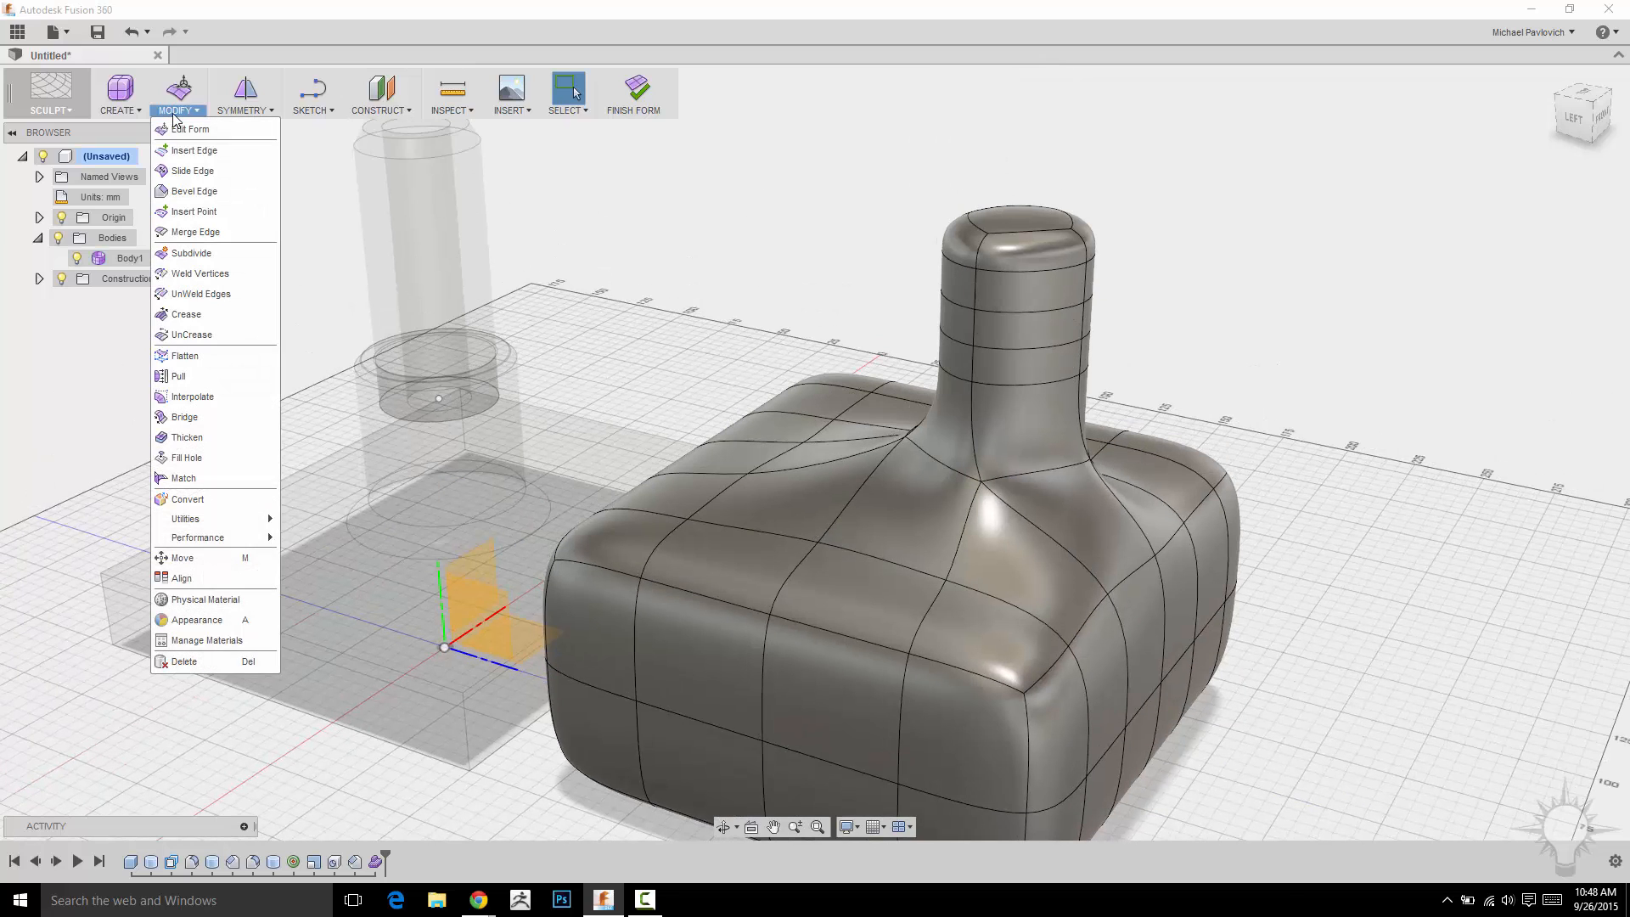
pyautogui.click(186, 313)
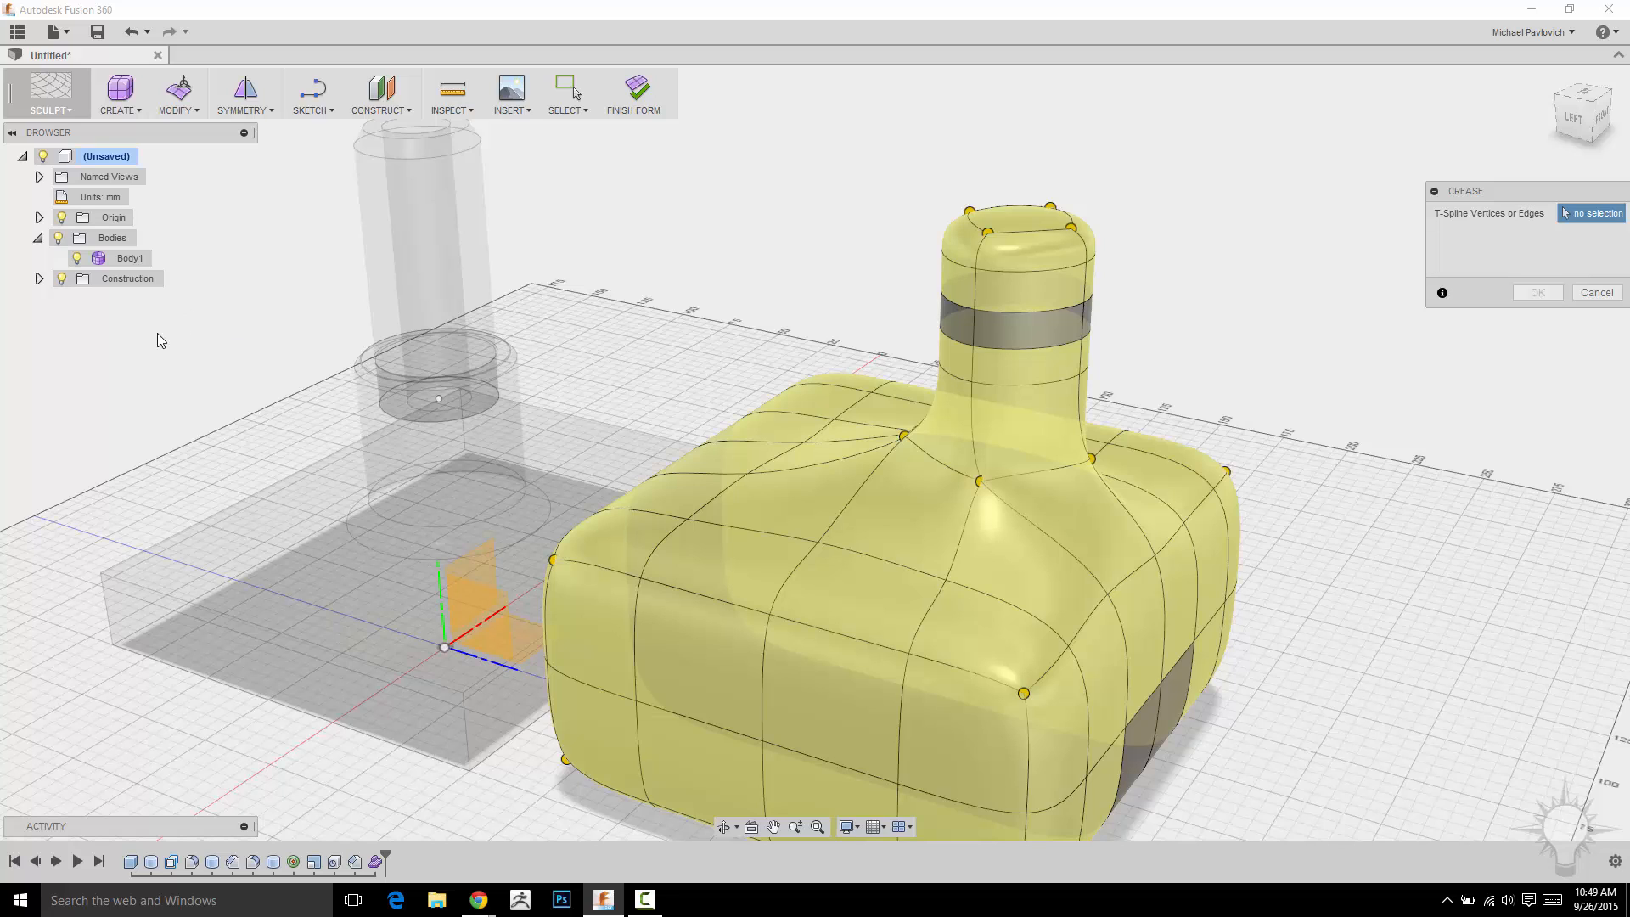
pyautogui.moveTo(1276, 225); pyautogui.dragTo(1109, 290, button='middle')
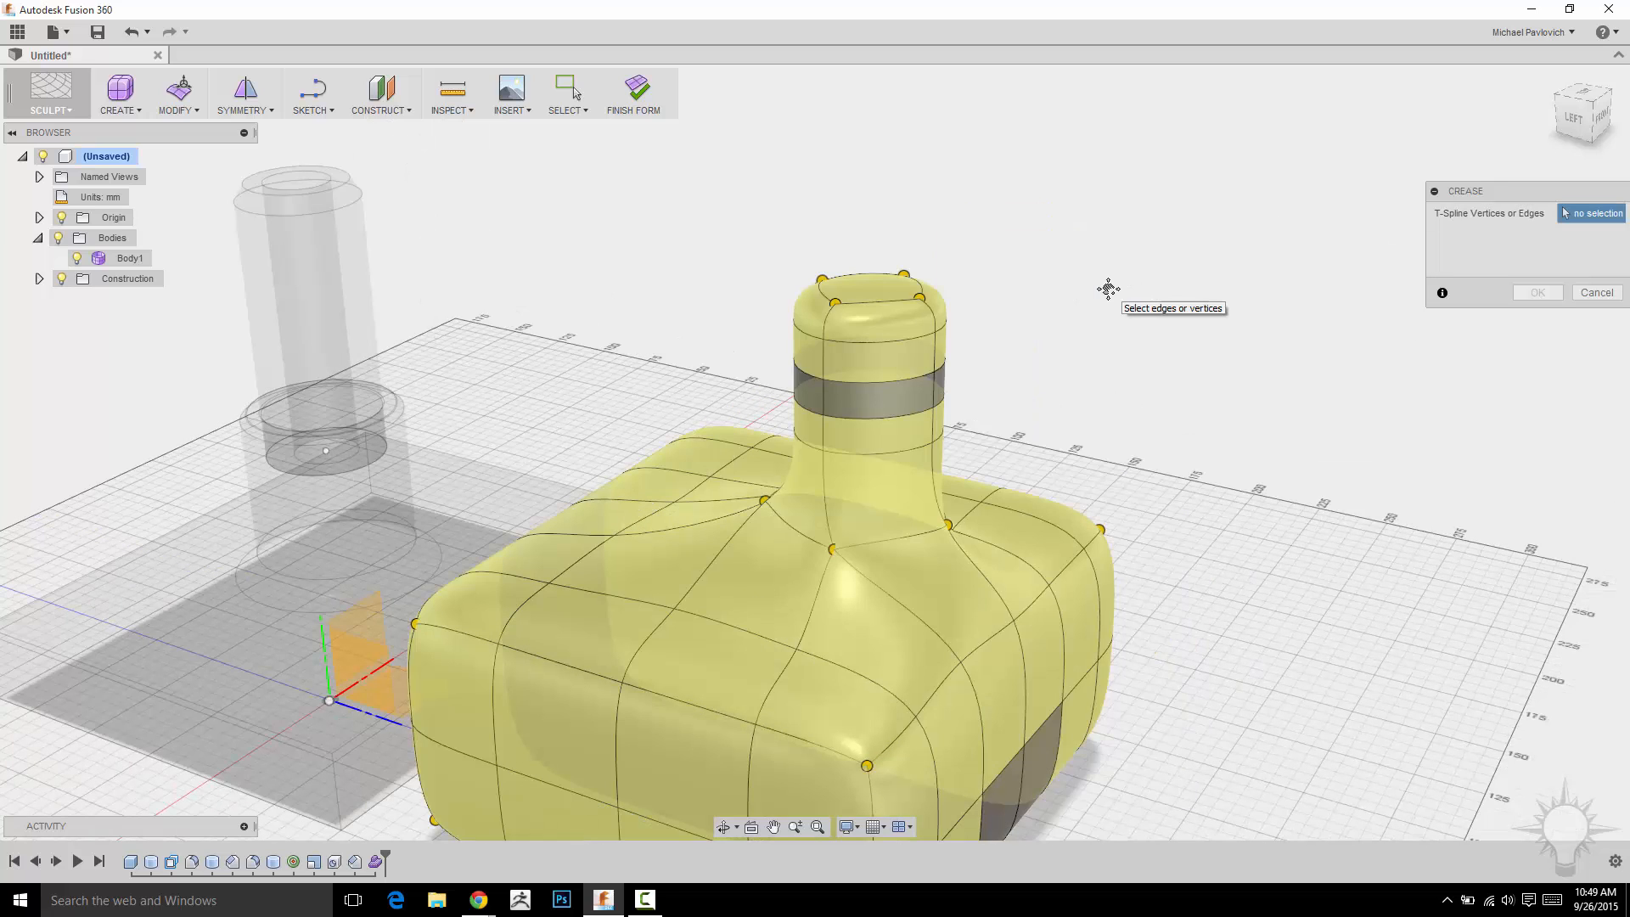
pyautogui.scroll(4, 1044, 265)
pyautogui.moveTo(1090, 234); pyautogui.dragTo(1107, 197, button='middle')
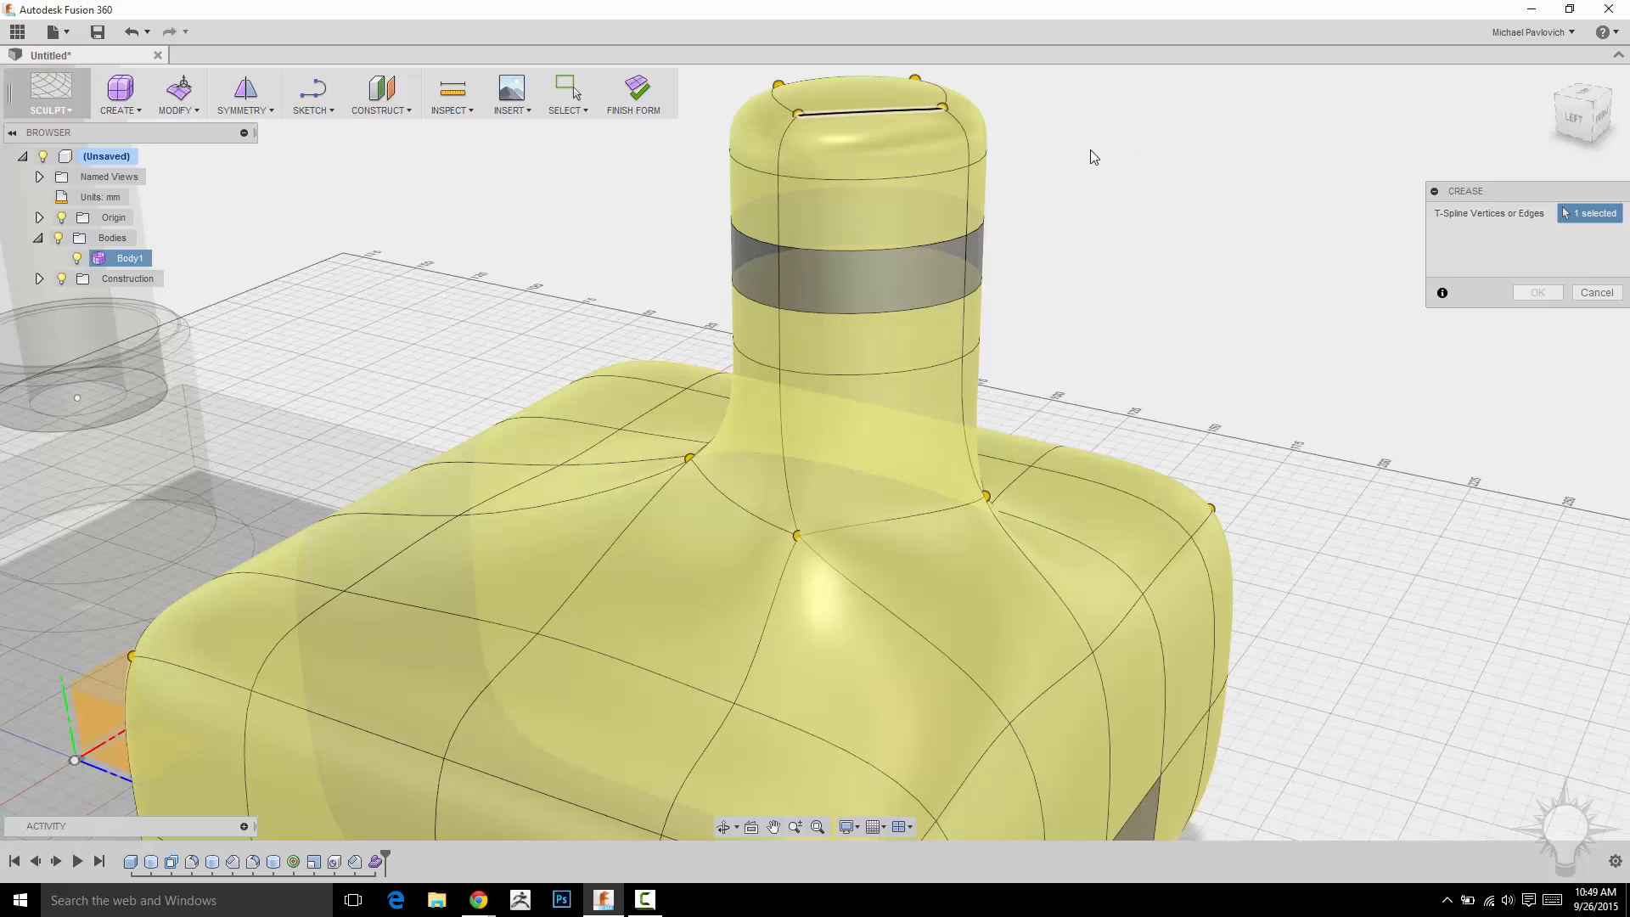
pyautogui.keyDown('shift'); pyautogui.moveTo(1102, 189); pyautogui.dragTo(795, 344, button='middle'); pyautogui.keyUp('shift')
pyautogui.click(798, 344)
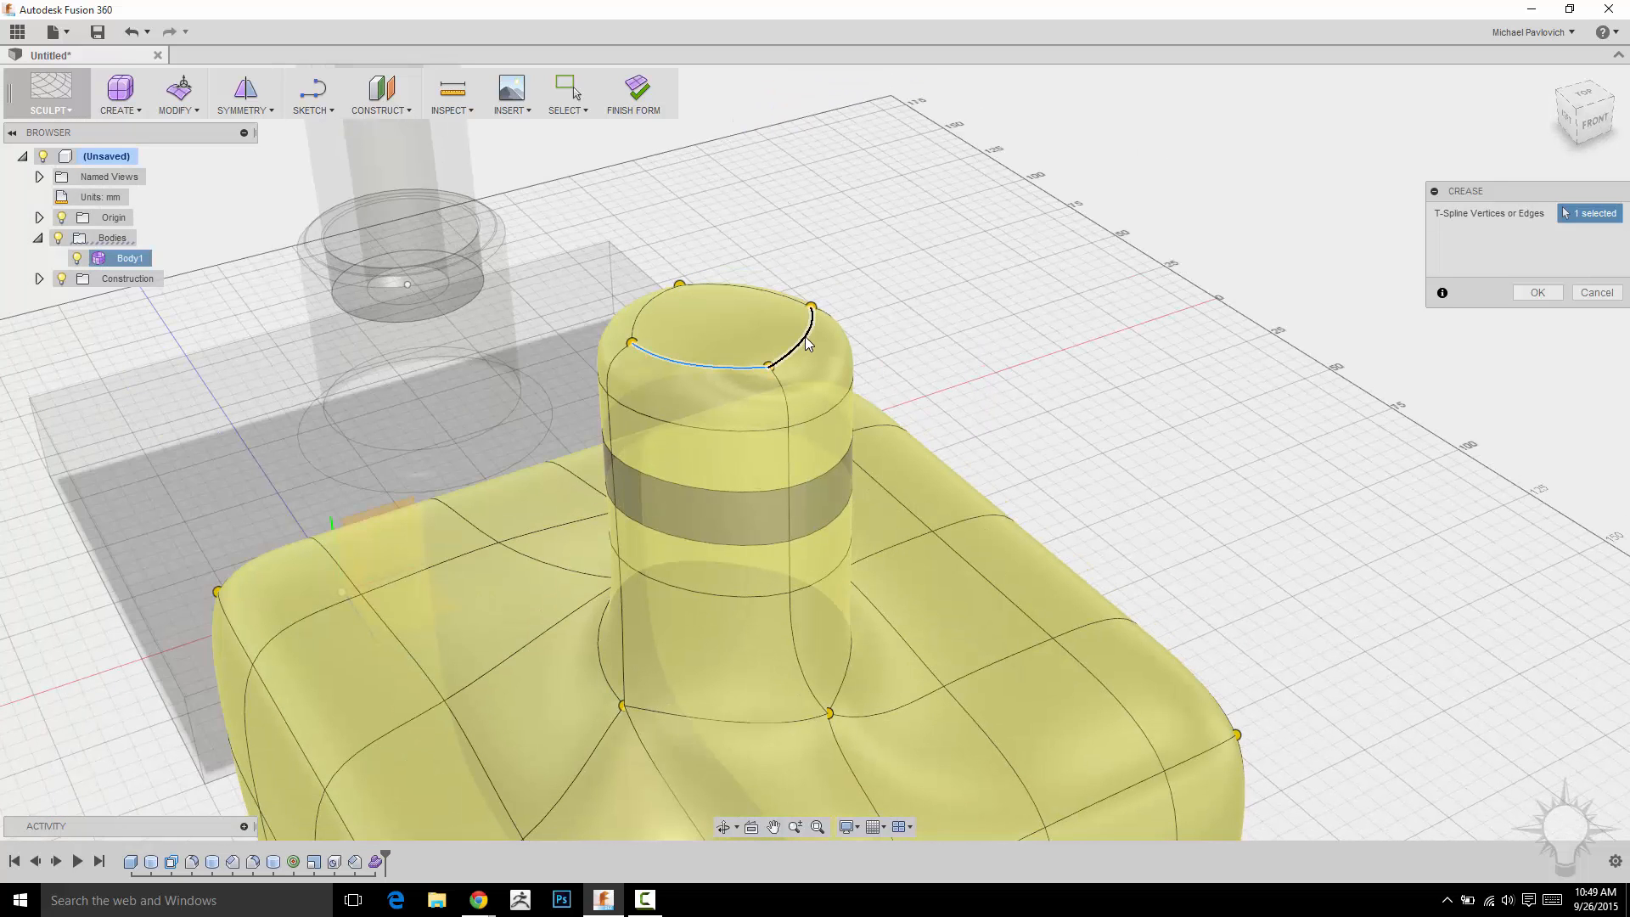
pyautogui.click(770, 297)
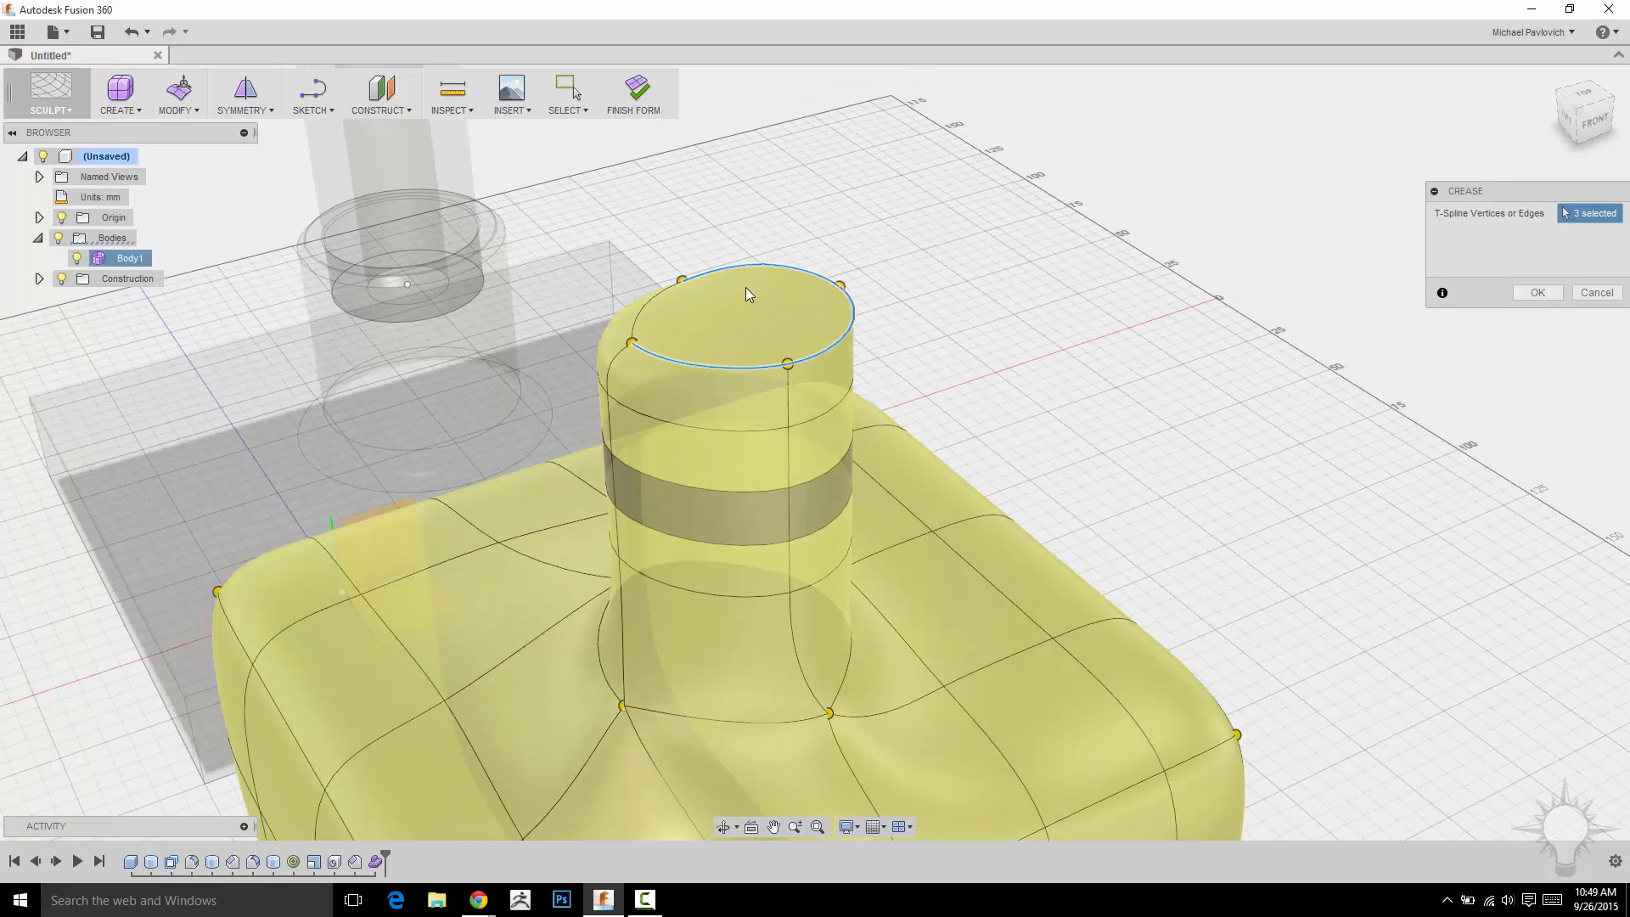
pyautogui.click(650, 307)
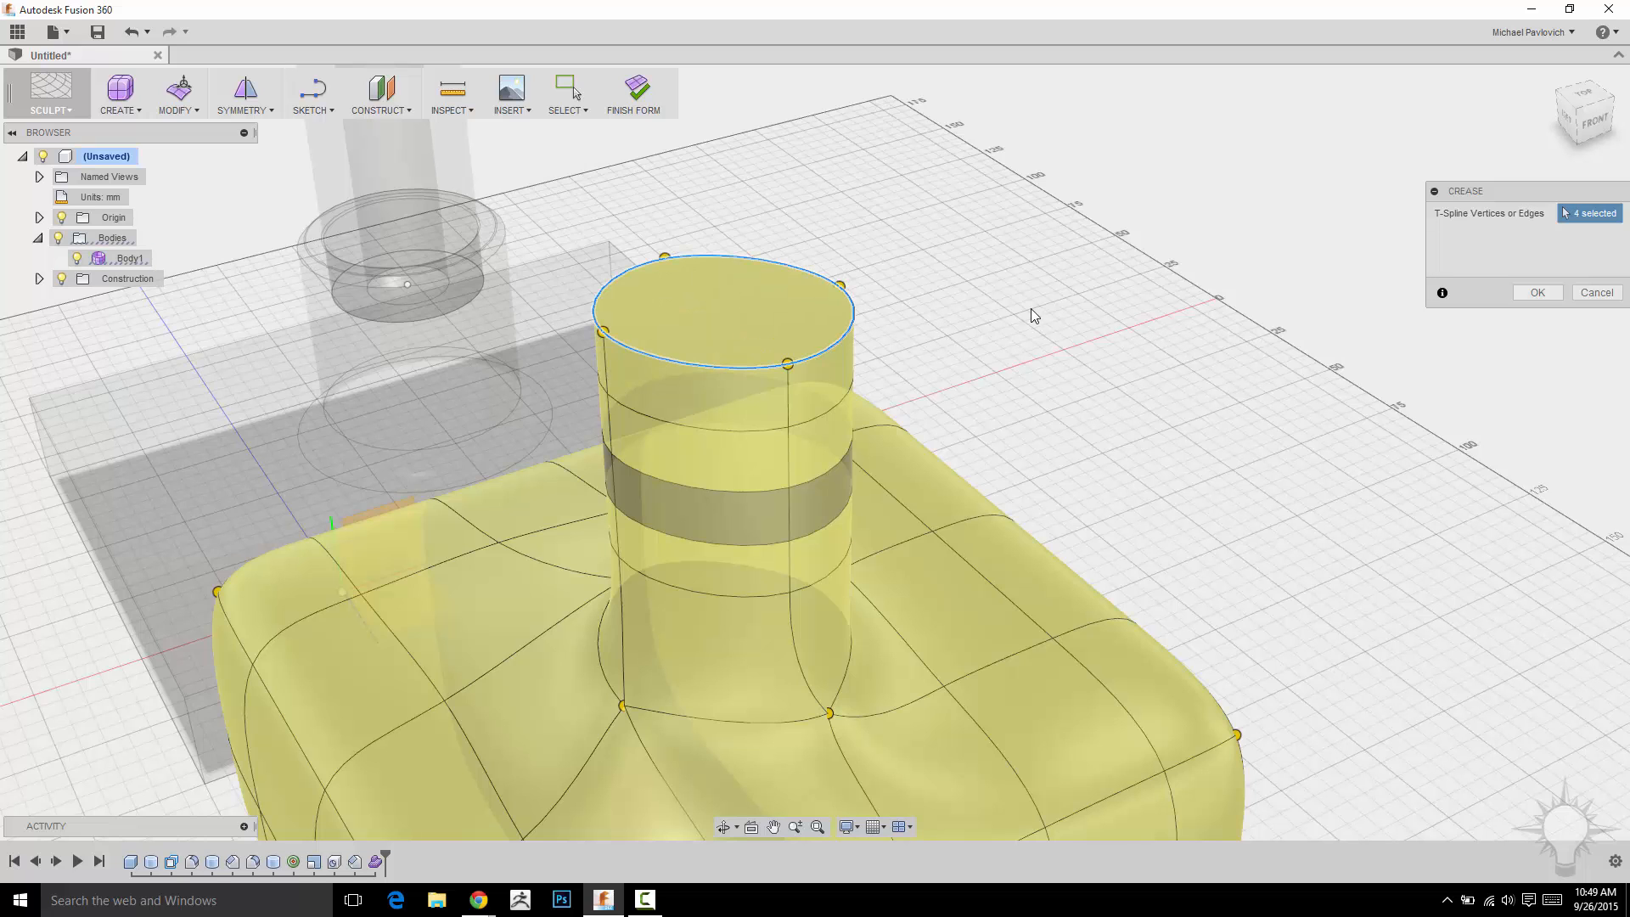
pyautogui.keyDown('shift'); pyautogui.moveTo(1037, 309); pyautogui.dragTo(878, 312, button='middle'); pyautogui.keyUp('shift')
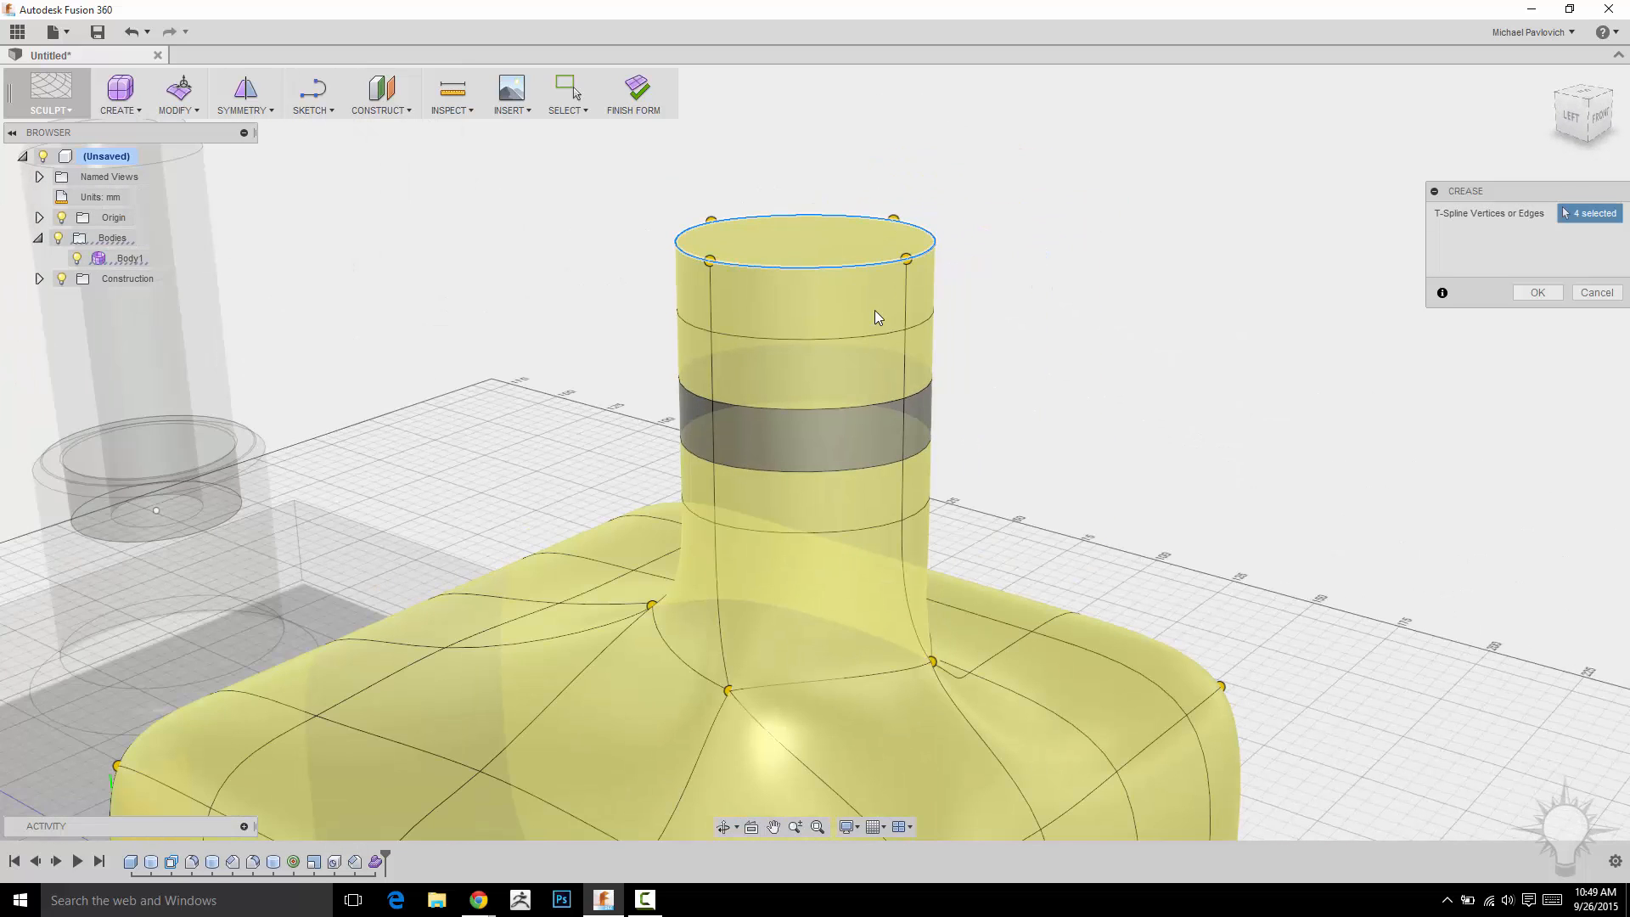
pyautogui.click(1538, 292)
# Crease the edge loop running around the top rim of the box base.
pyautogui.keyDown('shift'); pyautogui.moveTo(1173, 370); pyautogui.dragTo(1266, 281, button='middle'); pyautogui.keyUp('shift')
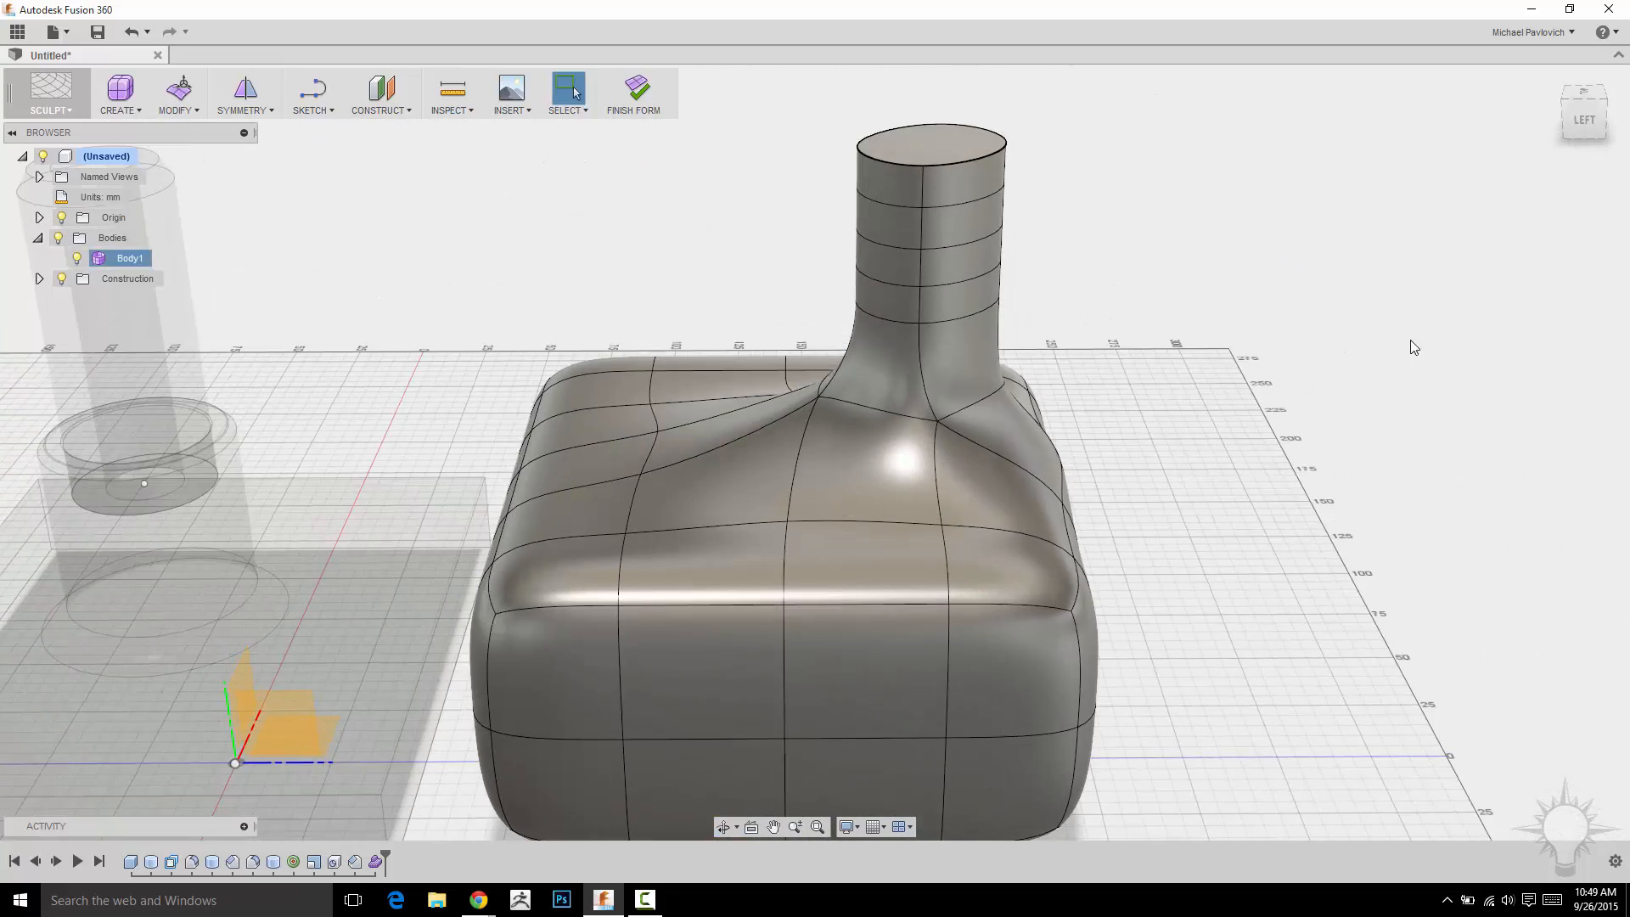
pyautogui.keyDown('shift'); pyautogui.moveTo(1409, 344); pyautogui.dragTo(1336, 328, button='middle'); pyautogui.keyUp('shift')
pyautogui.doubleClick(924, 576)
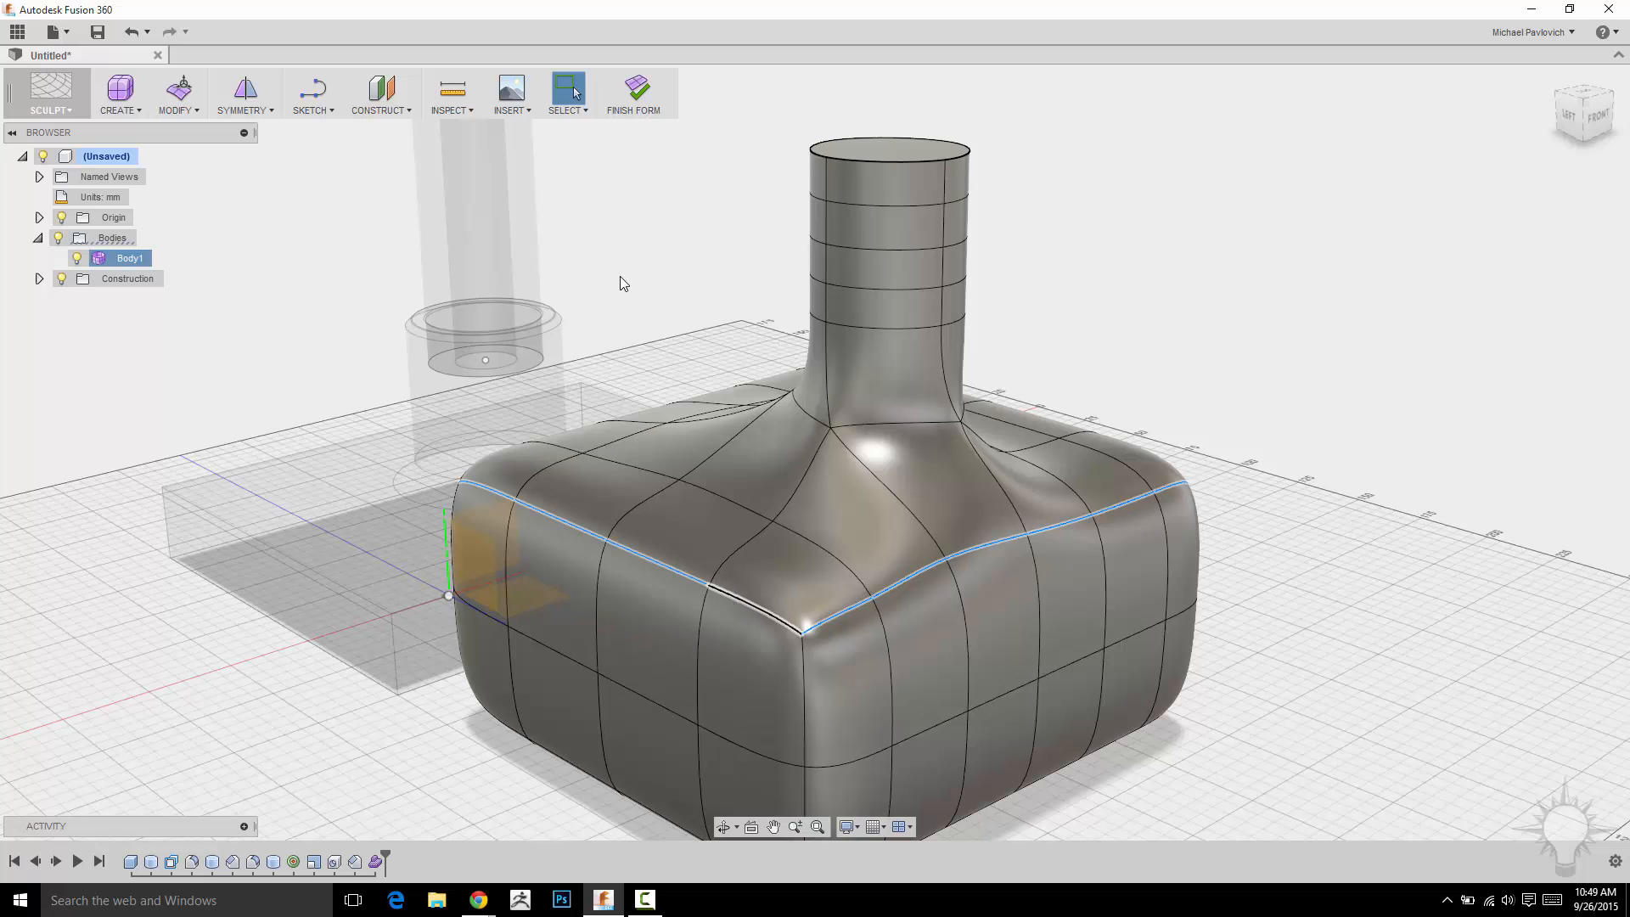
pyautogui.keyDown('shift'); pyautogui.moveTo(620, 277); pyautogui.dragTo(808, 616, button='middle'); pyautogui.keyUp('shift')
pyautogui.keyDown('shift'); pyautogui.doubleClick(761, 626); pyautogui.keyUp('shift')
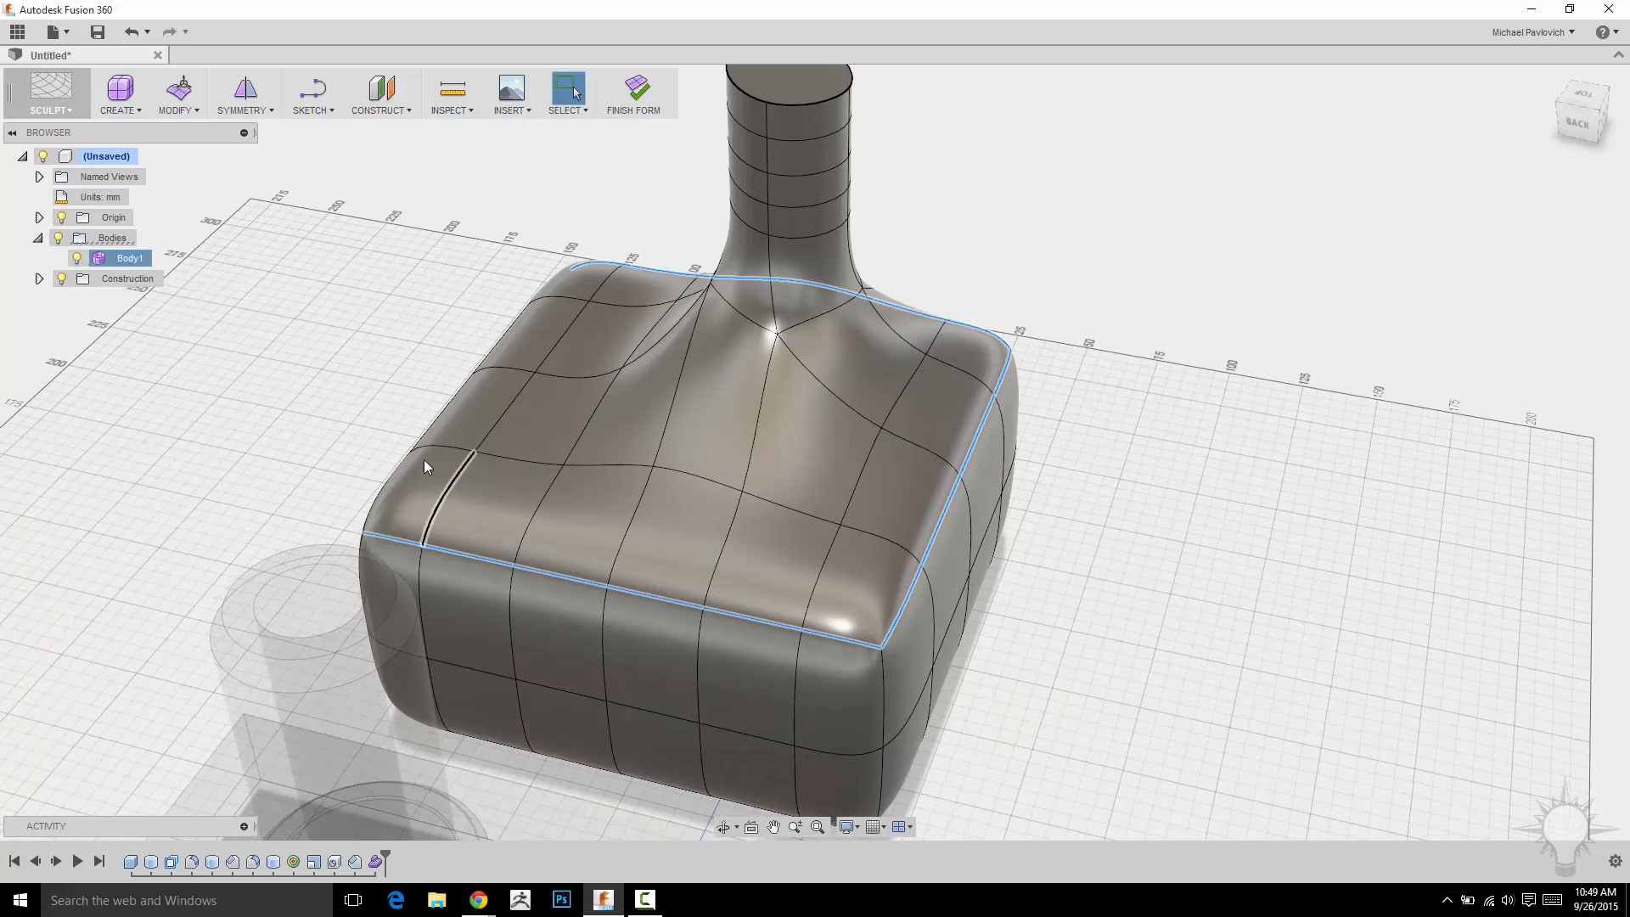
pyautogui.keyDown('shift'); pyautogui.doubleClick(432, 424); pyautogui.keyUp('shift')
pyautogui.moveTo(1379, 310); pyautogui.dragTo(1164, 251, button='middle')
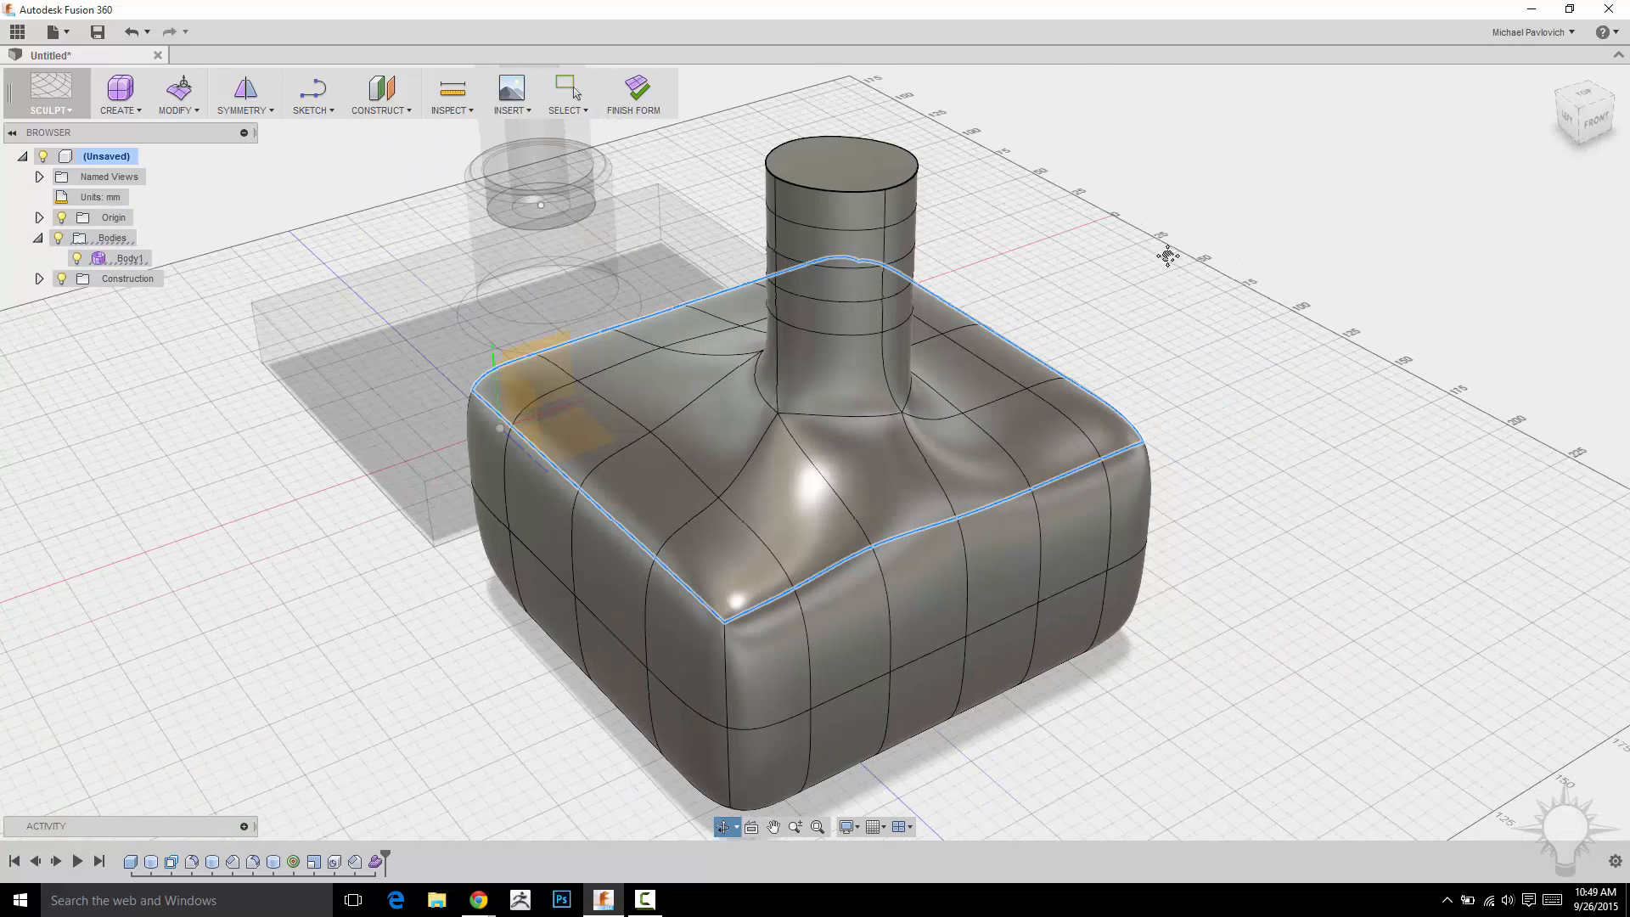
pyautogui.click(124, 112)
pyautogui.click(179, 110)
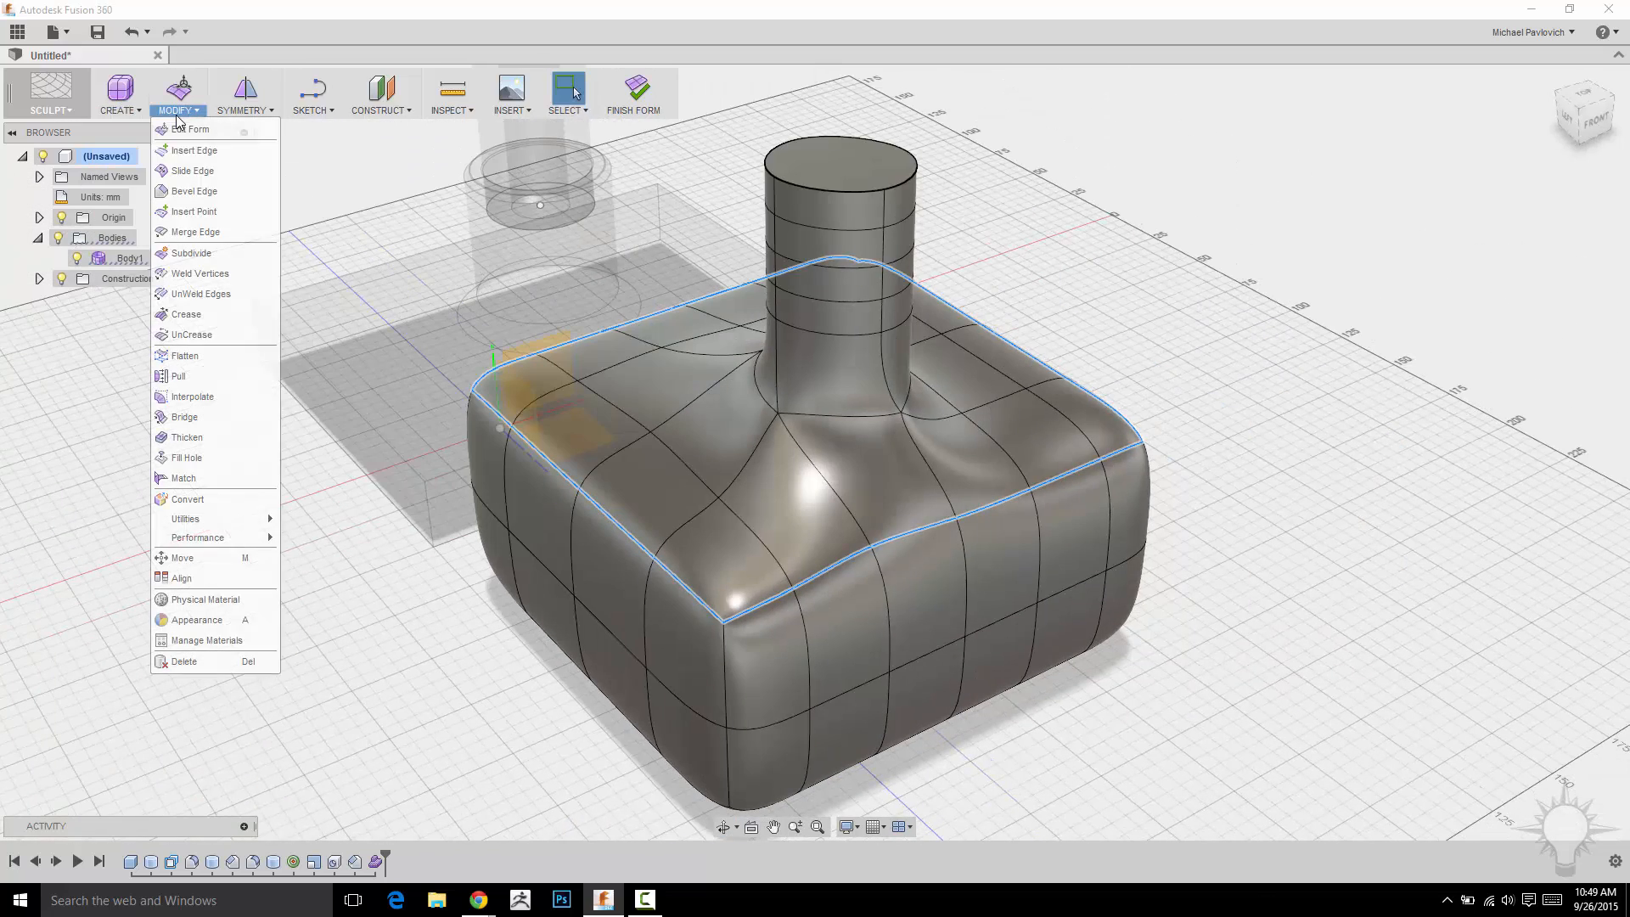
pyautogui.click(186, 314)
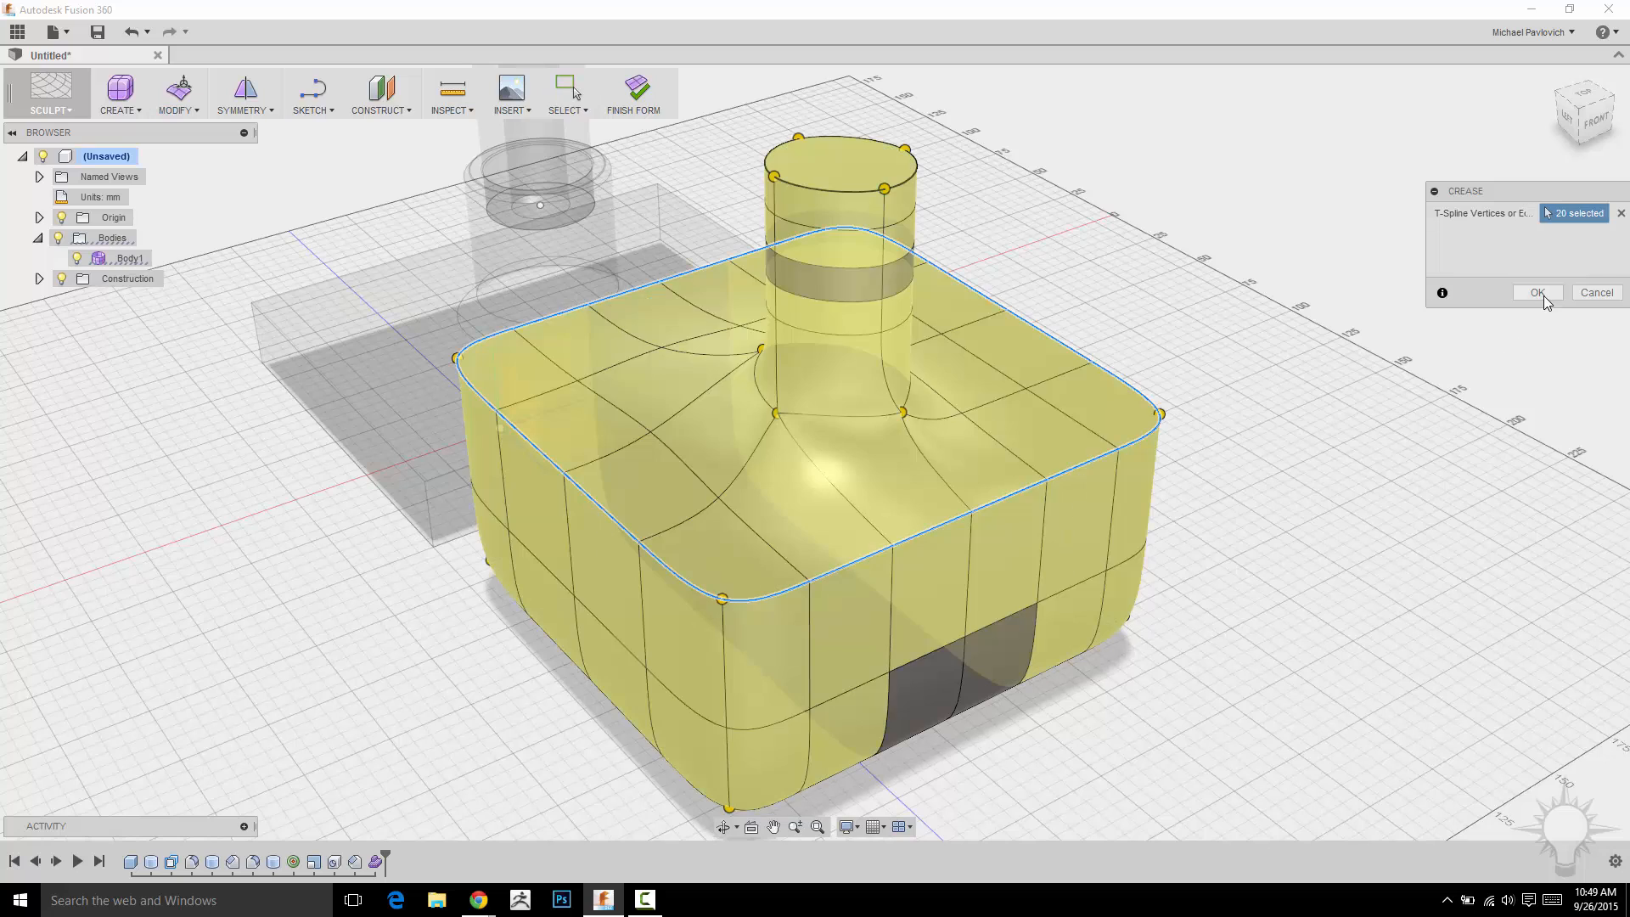
pyautogui.click(1539, 293)
# Finish the form to return to the solid modelling environment.
pyautogui.moveTo(1108, 270)
pyautogui.keyDown('shift'); pyautogui.mouseDown(button='middle')
pyautogui.moveTo(1277, 215)
pyautogui.moveTo(1109, 277)
pyautogui.mouseUp(button='middle'); pyautogui.keyUp('shift')
pyautogui.scroll(-2, 1147, 255)
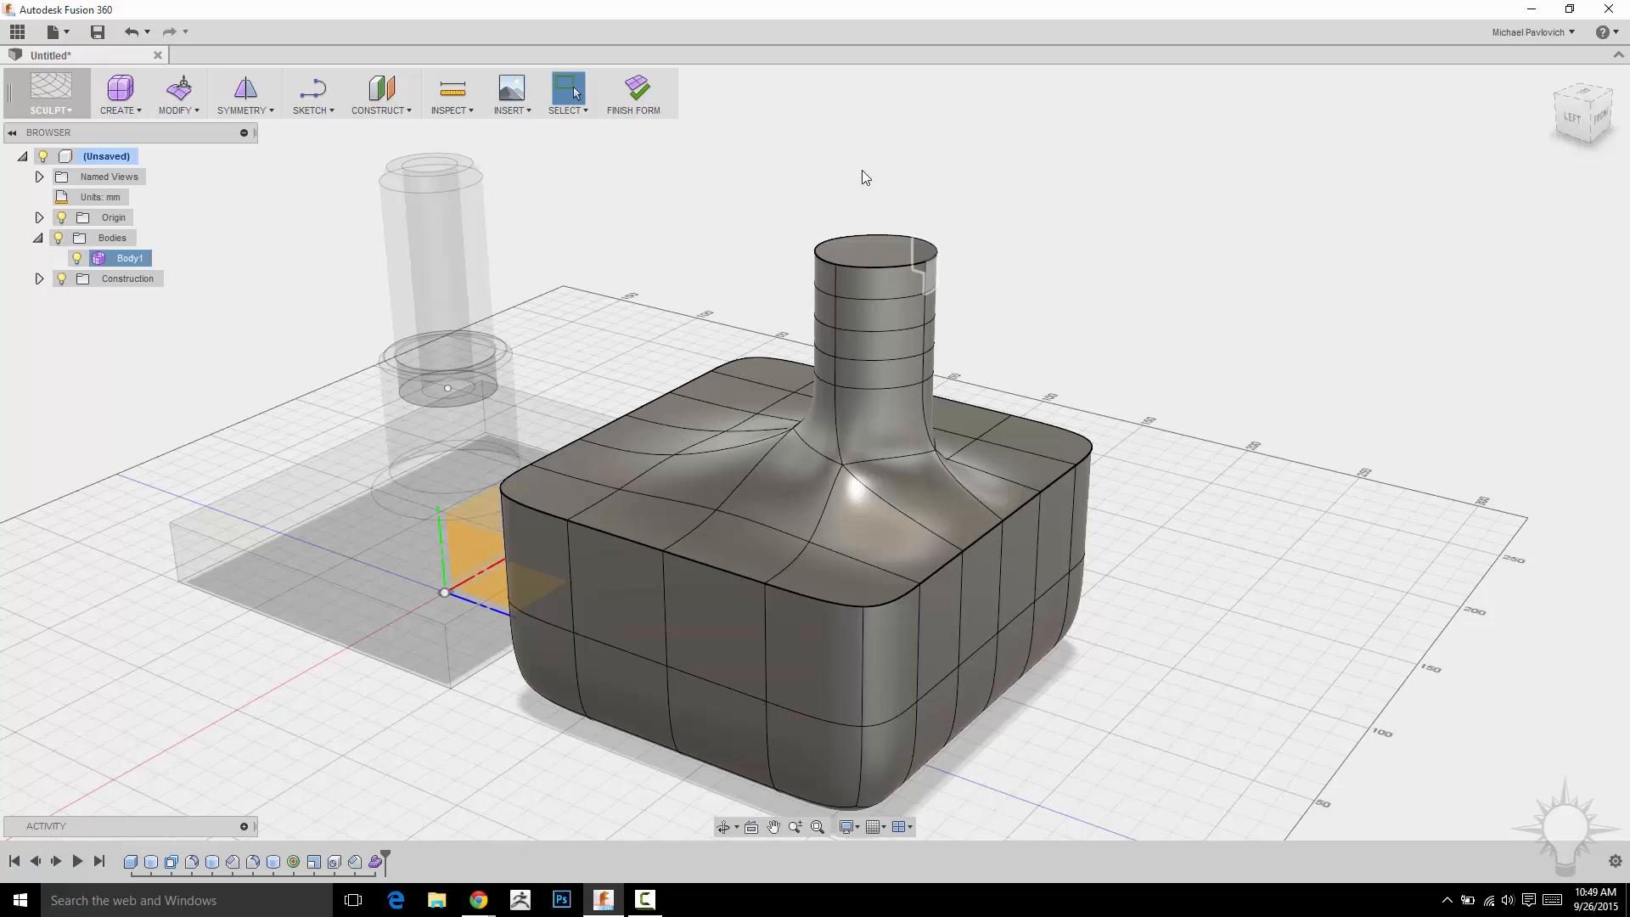
pyautogui.click(634, 89)
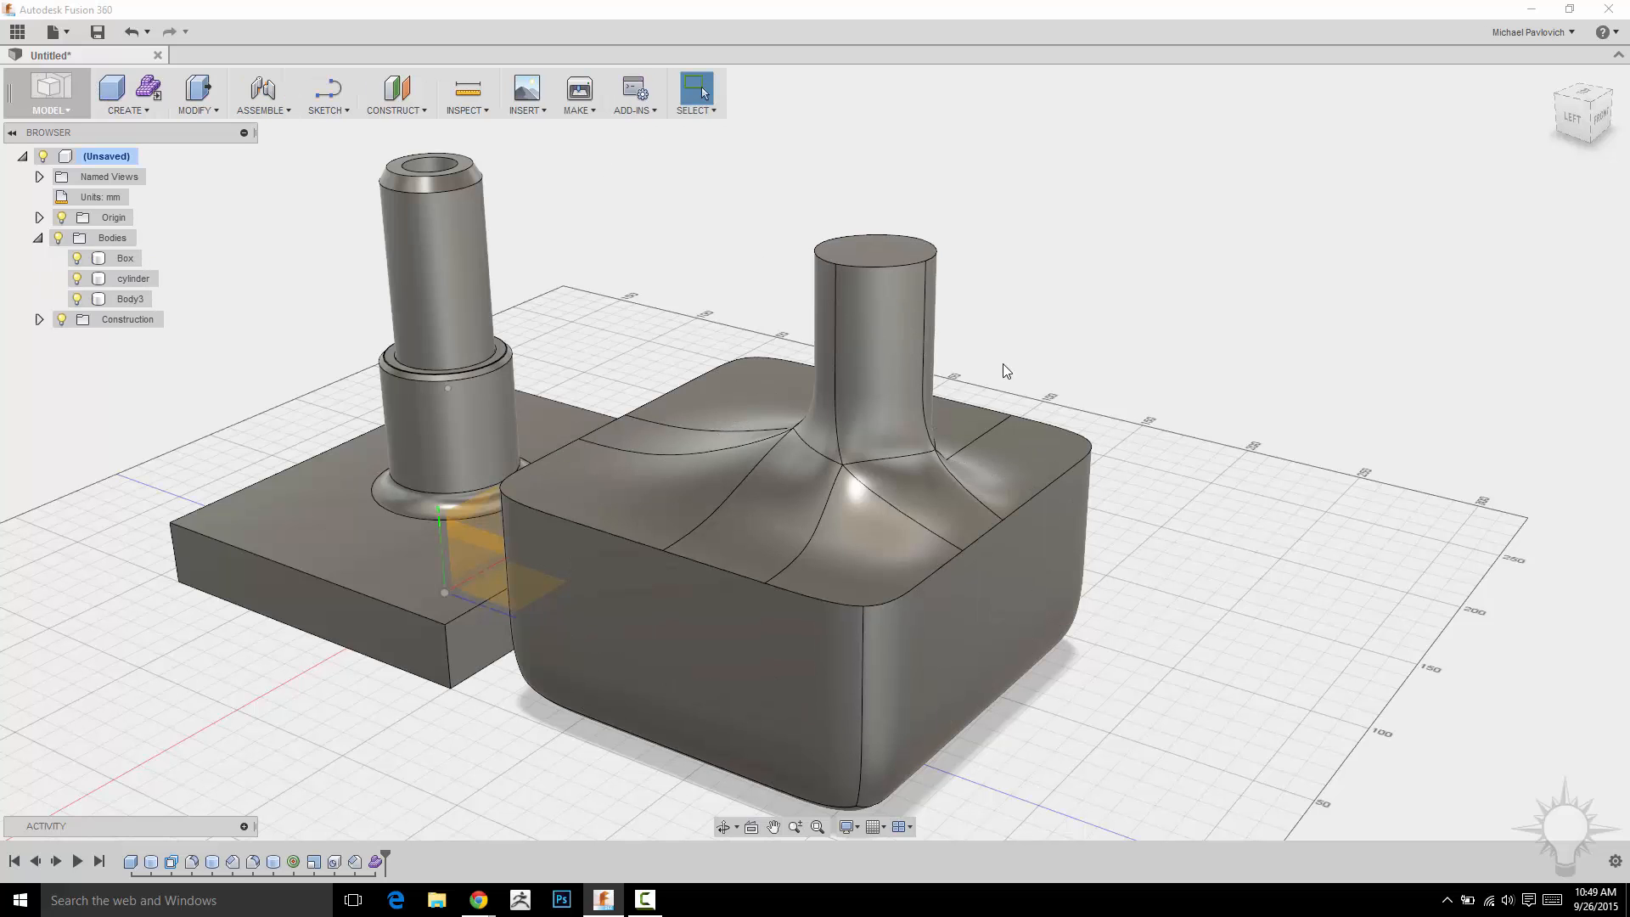
# Rename the sculpted body as weird_form.
pyautogui.click(89, 300)
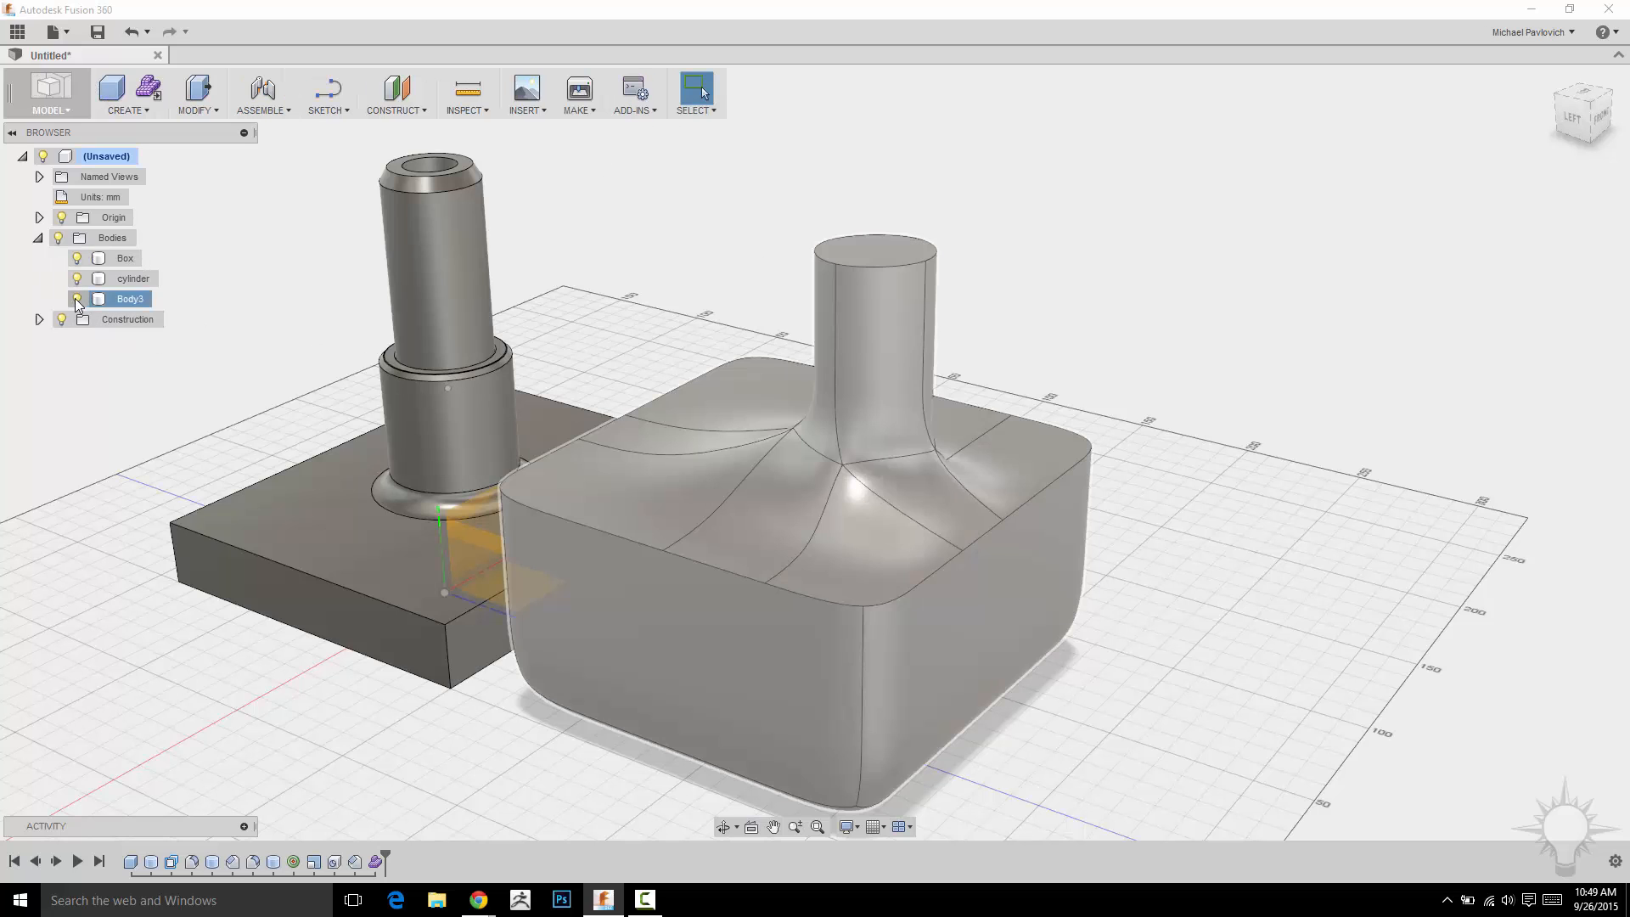
pyautogui.doubleClick(132, 300)
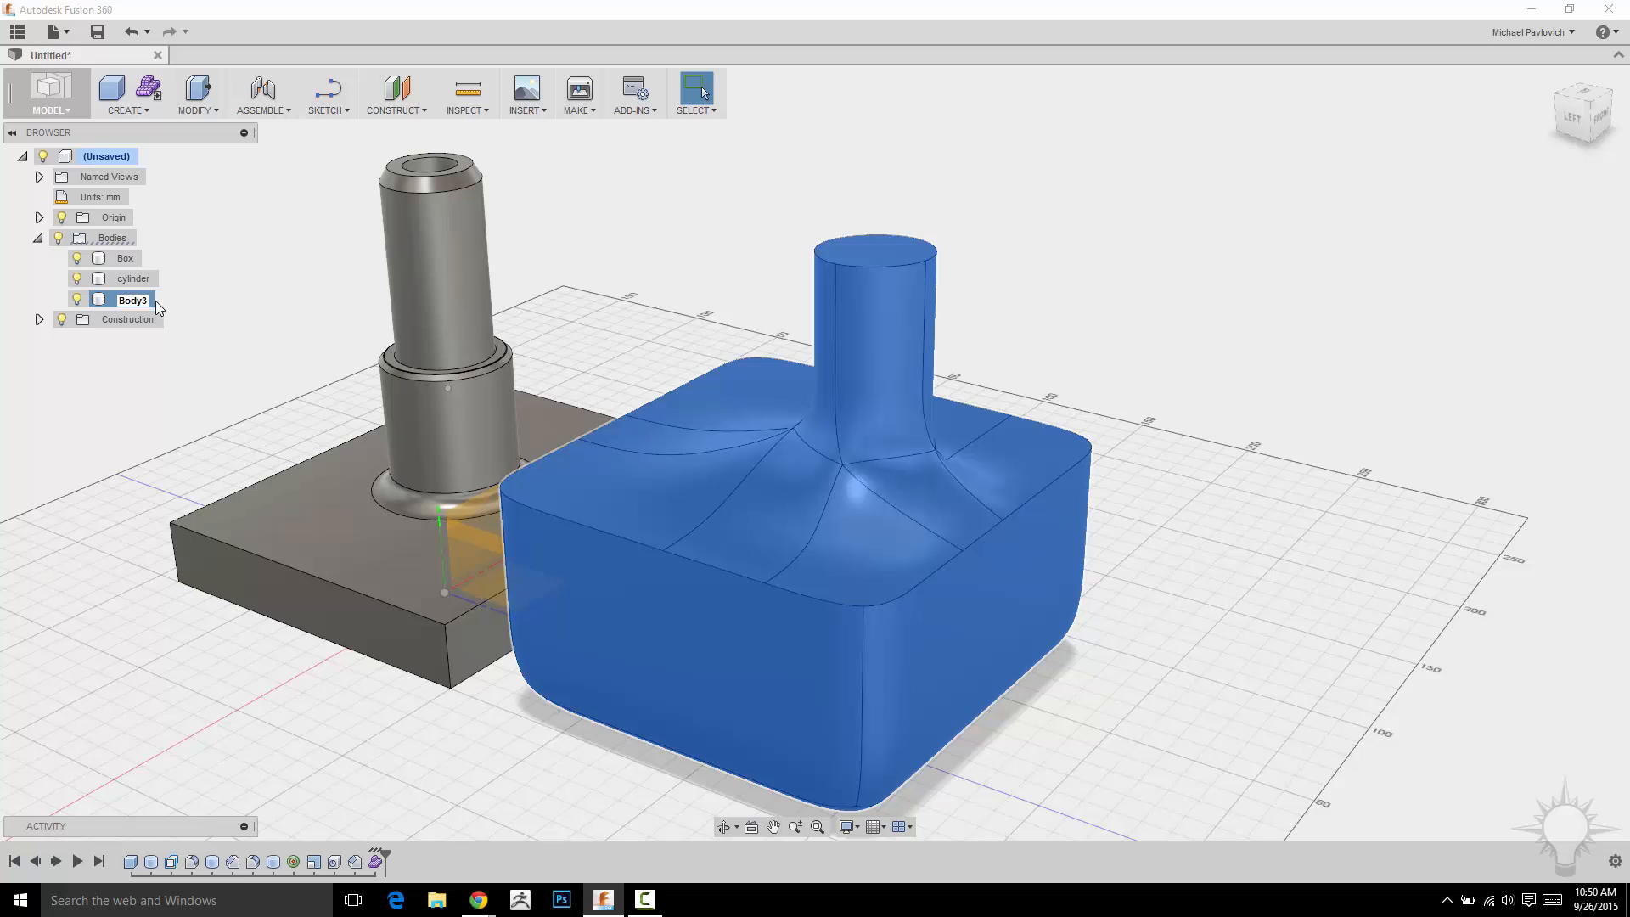
pyautogui.doubleClick(148, 301)
pyautogui.write('weri')
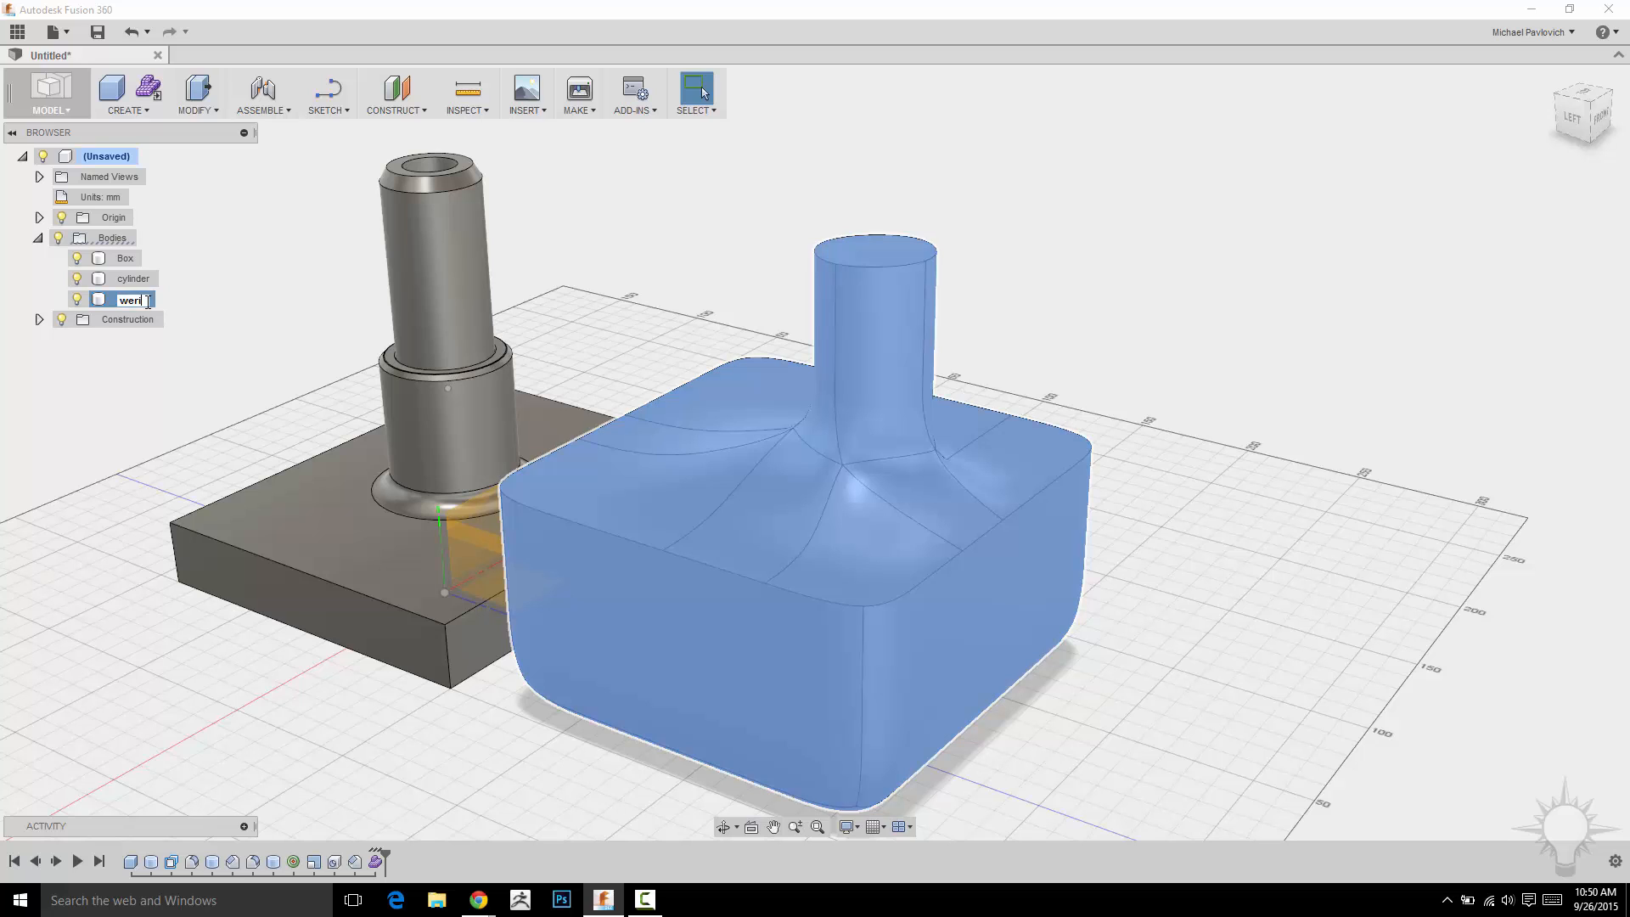
pyautogui.write('d_form')
pyautogui.press('Return')
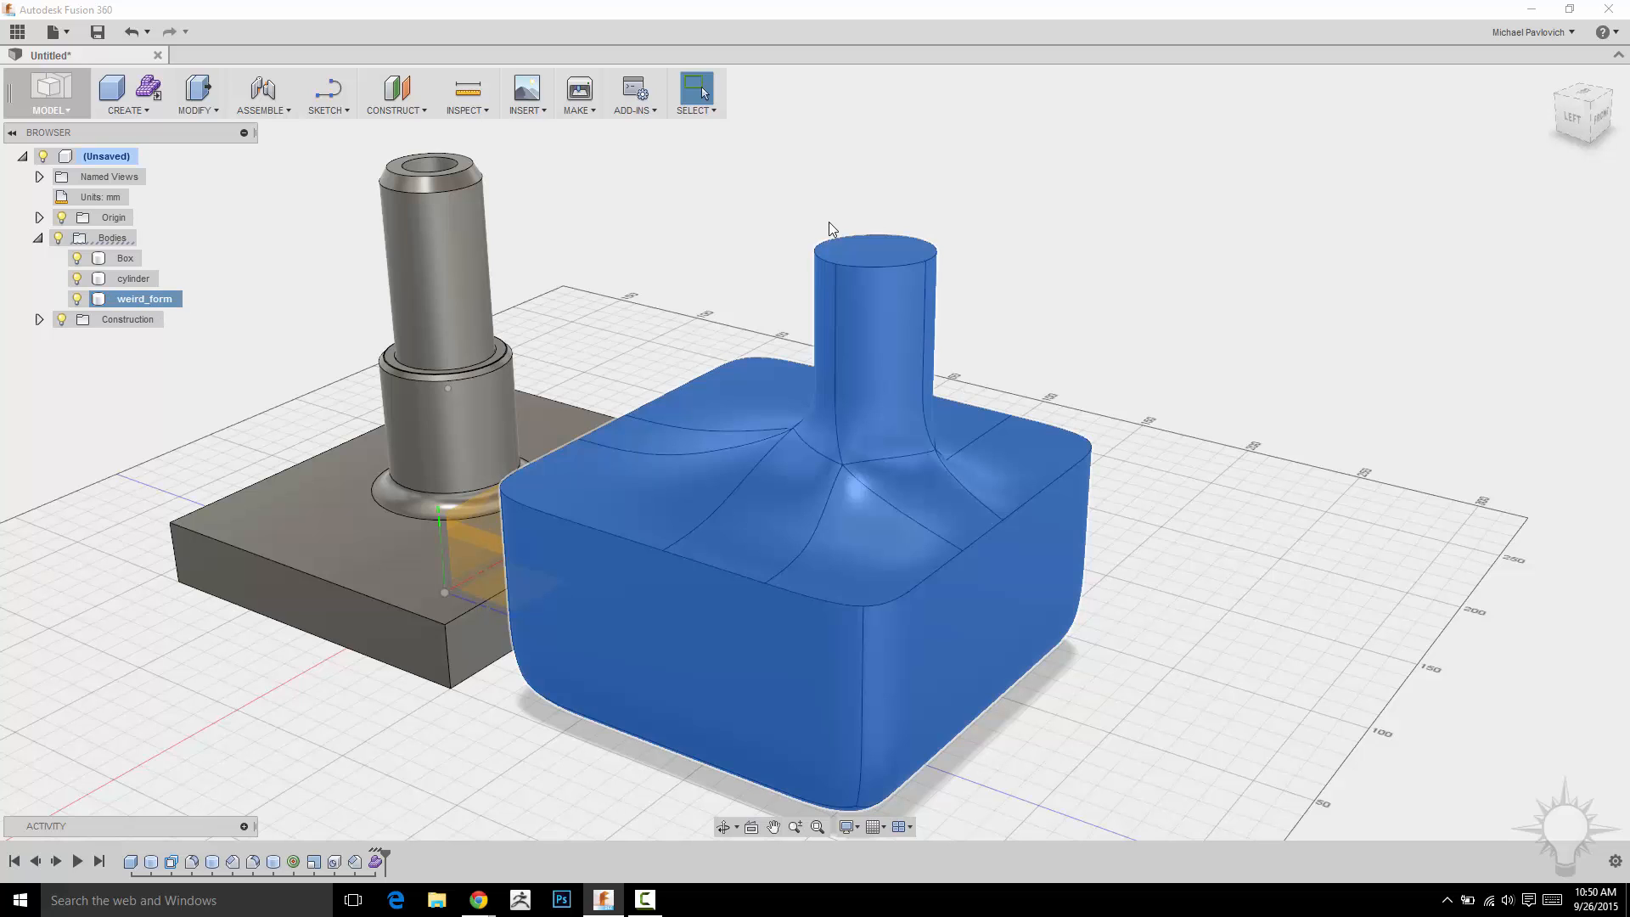
# Drill a hole into the neck's top face, 26 mm deep and 22 mm in diameter.
pyautogui.click(945, 212)
pyautogui.scroll(5, 968, 234)
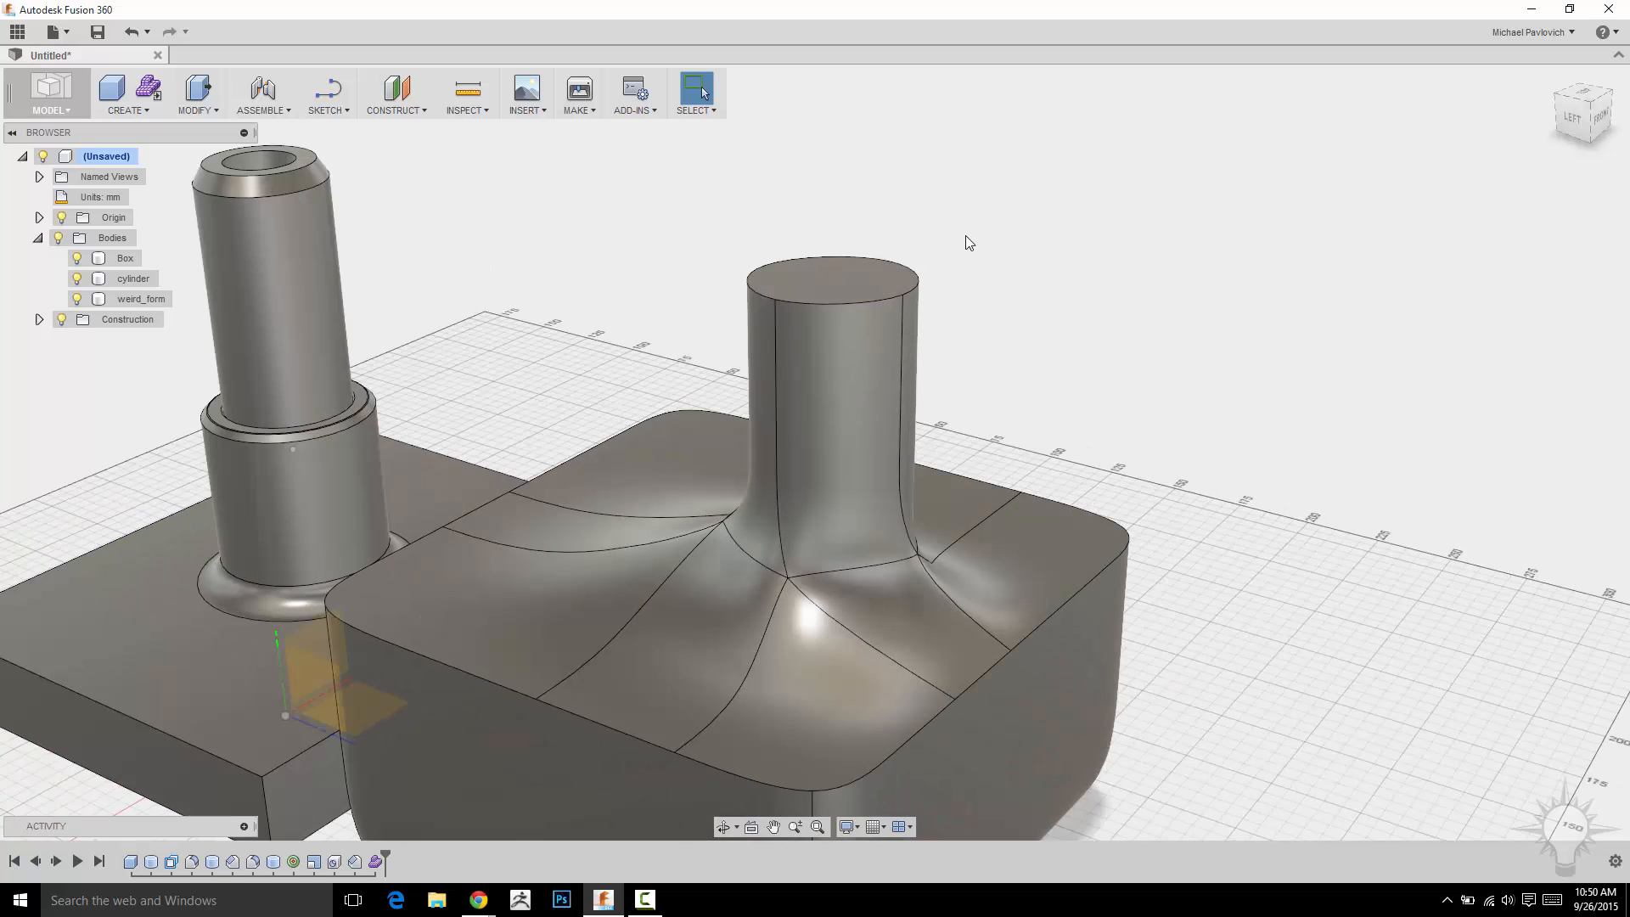
pyautogui.keyDown('shift'); pyautogui.moveTo(1002, 240); pyautogui.dragTo(1144, 393, button='middle'); pyautogui.keyUp('shift')
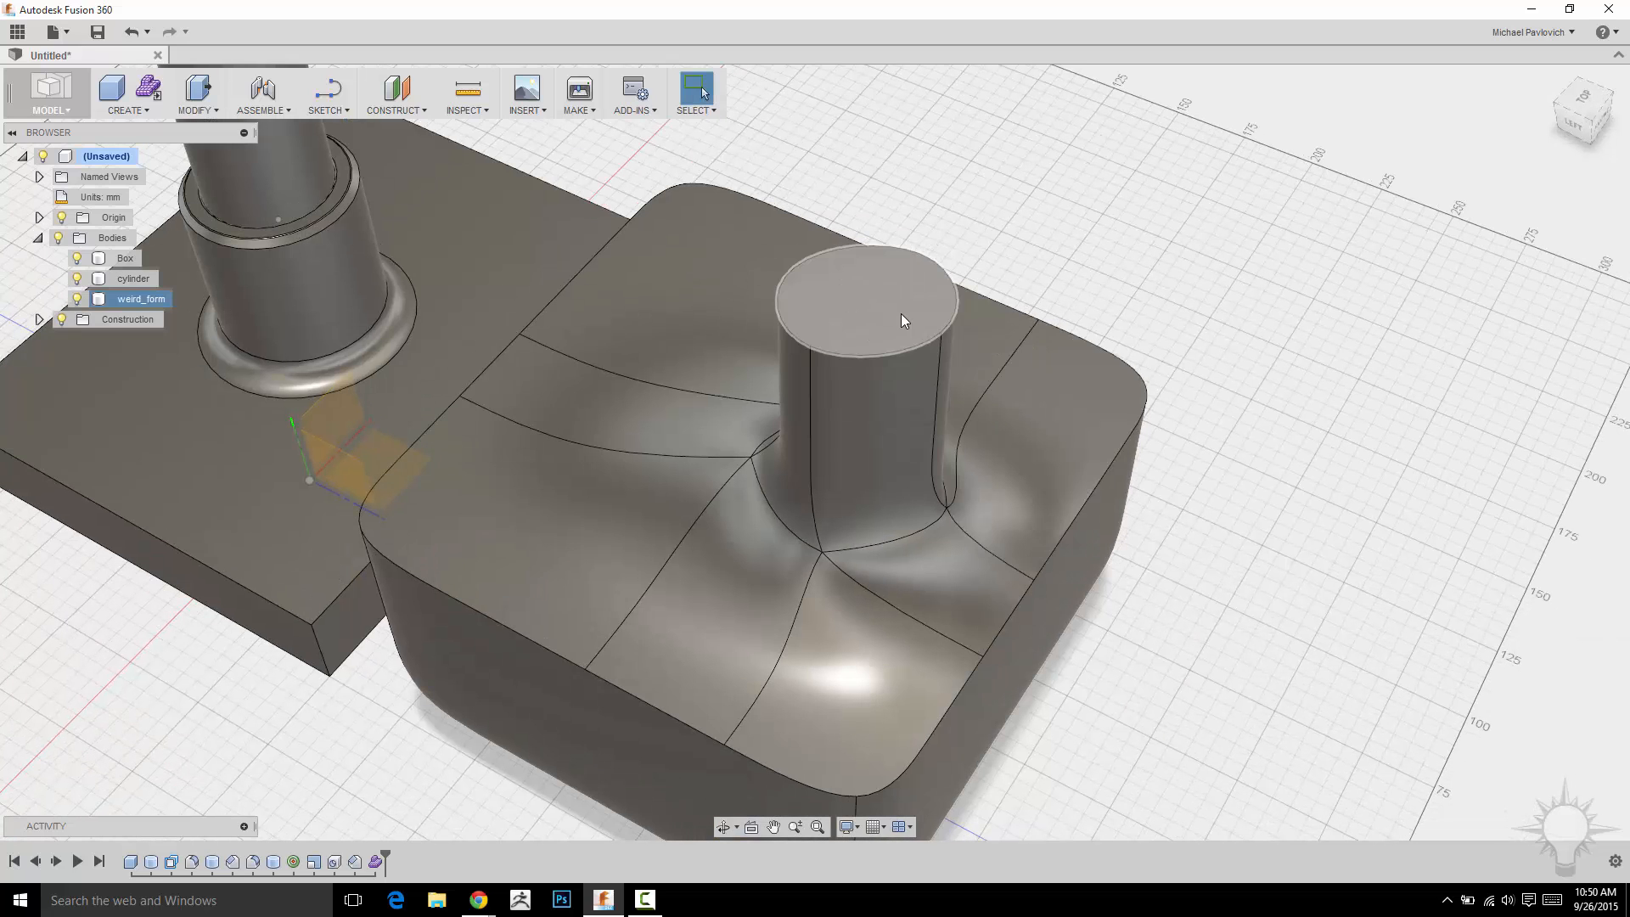
pyautogui.click(199, 108)
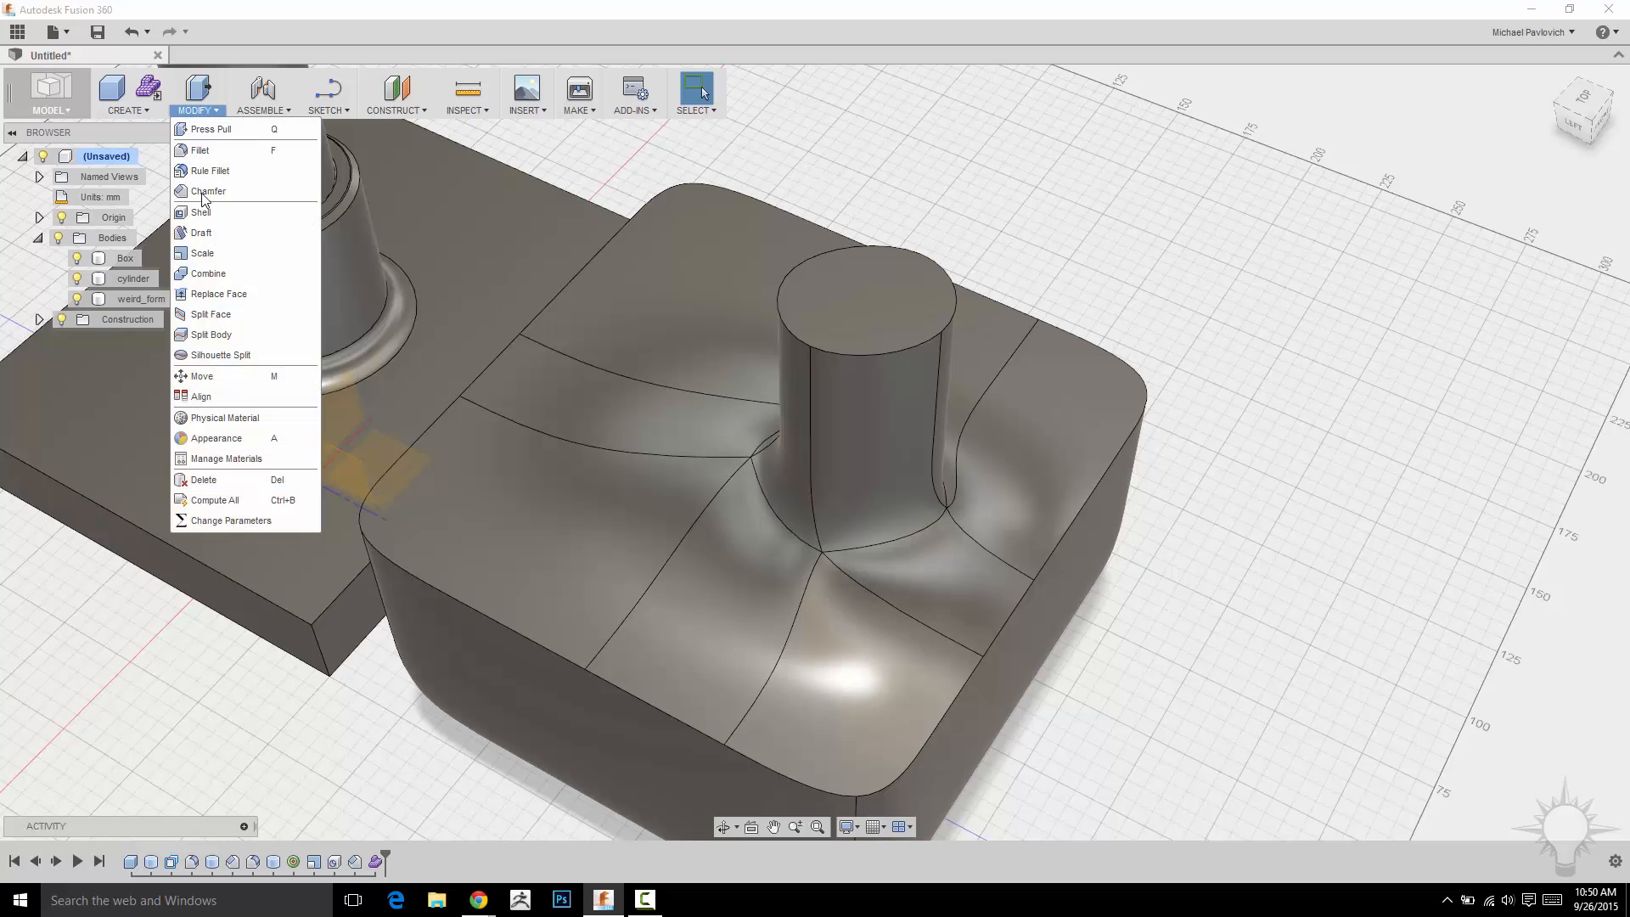
pyautogui.press('h')
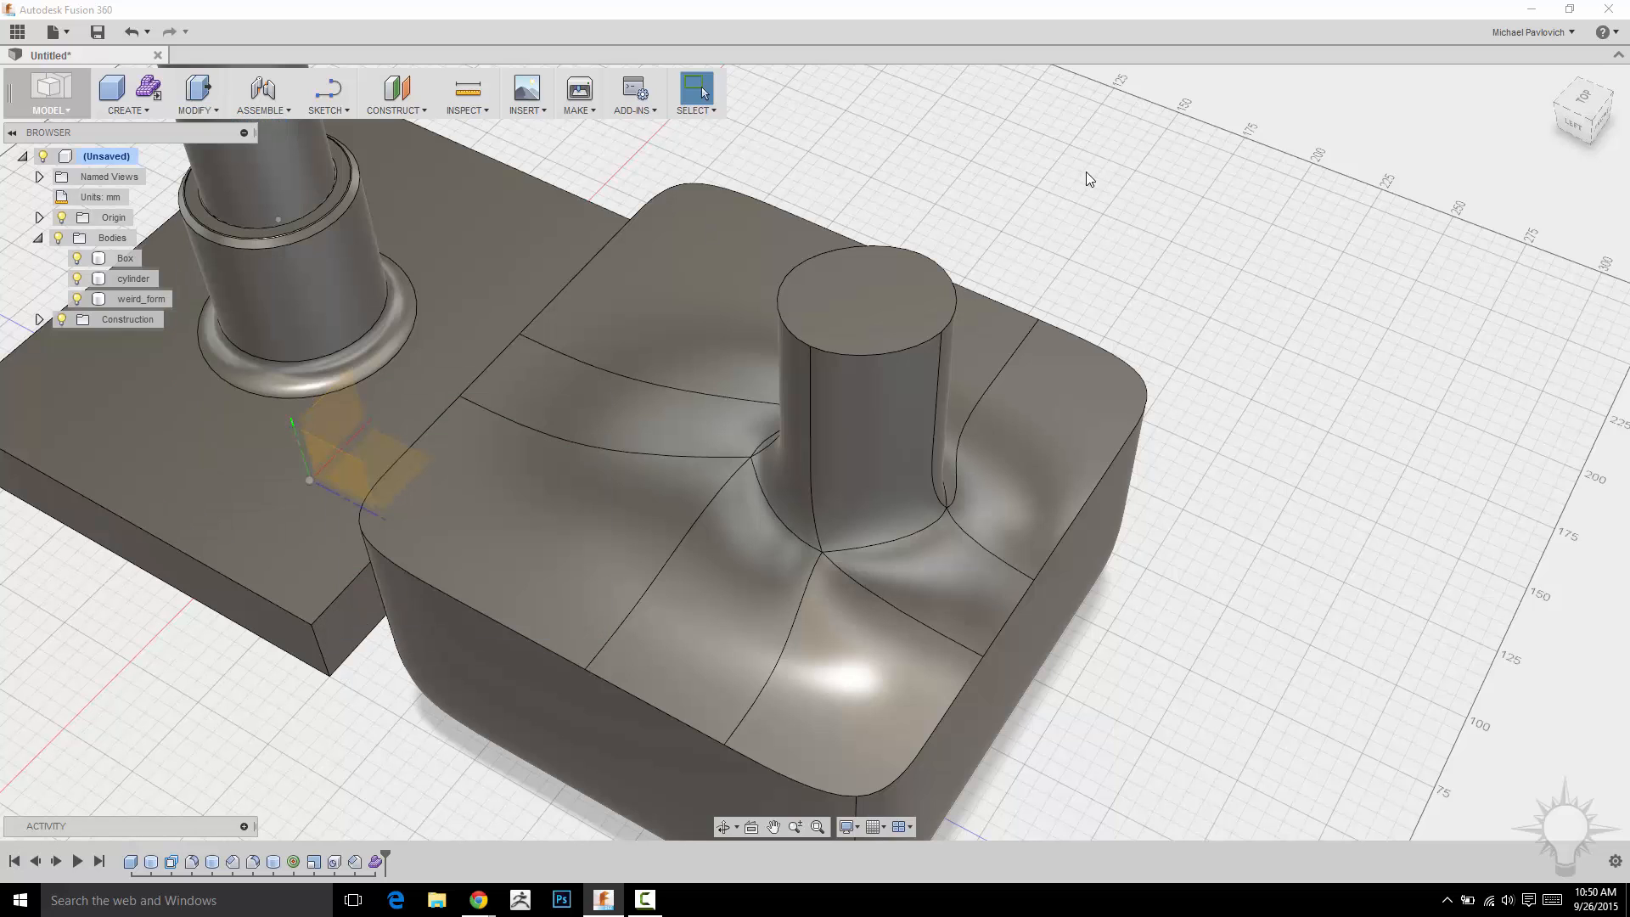
pyautogui.click(874, 302)
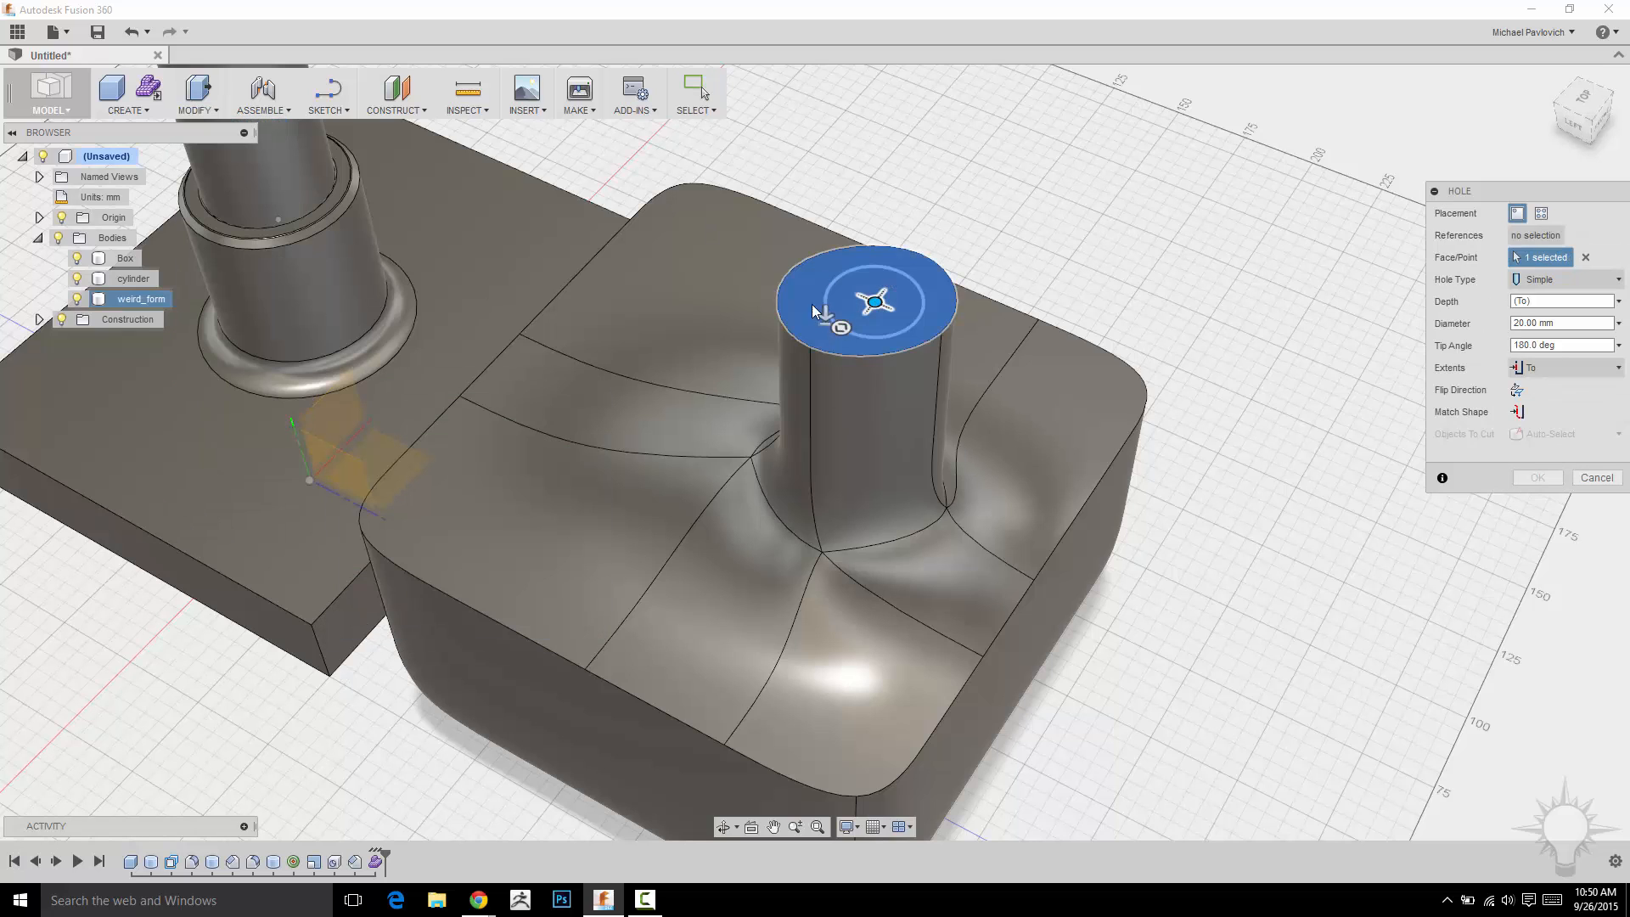
pyautogui.scroll(3, 845, 298)
pyautogui.moveTo(886, 303)
pyautogui.mouseDown()
pyautogui.moveTo(851, 268)
pyautogui.moveTo(939, 298)
pyautogui.moveTo(853, 313)
pyautogui.moveTo(871, 307)
pyautogui.mouseUp()
pyautogui.keyDown('shift'); pyautogui.moveTo(1116, 204); pyautogui.dragTo(1156, 166, button='middle'); pyautogui.keyUp('shift')
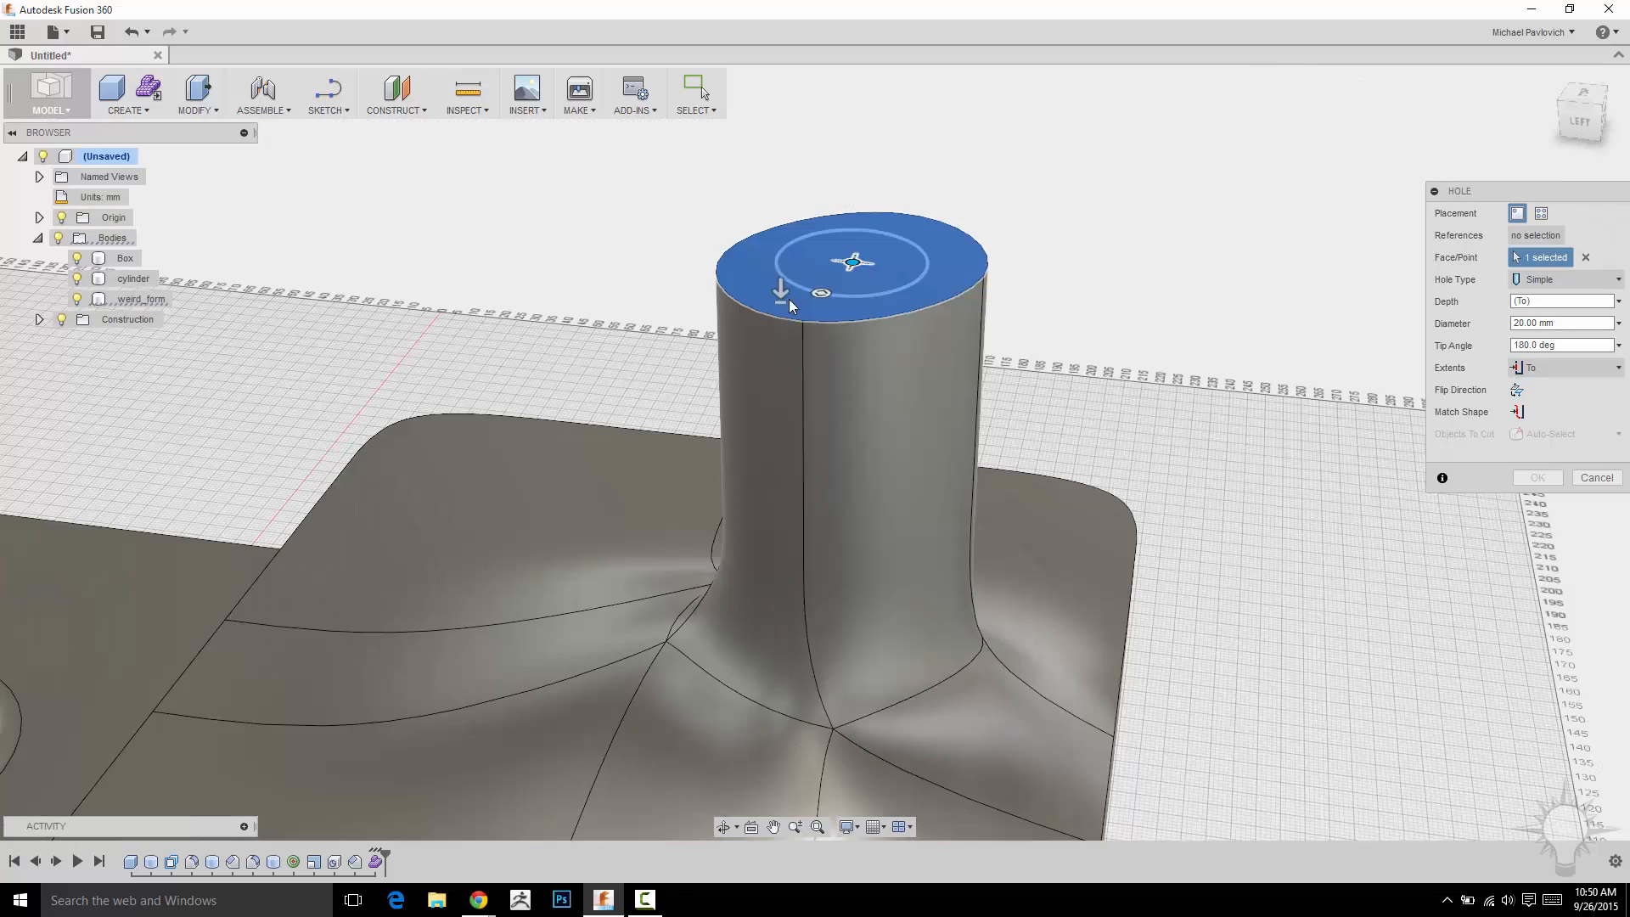
pyautogui.moveTo(781, 294); pyautogui.dragTo(776, 411)
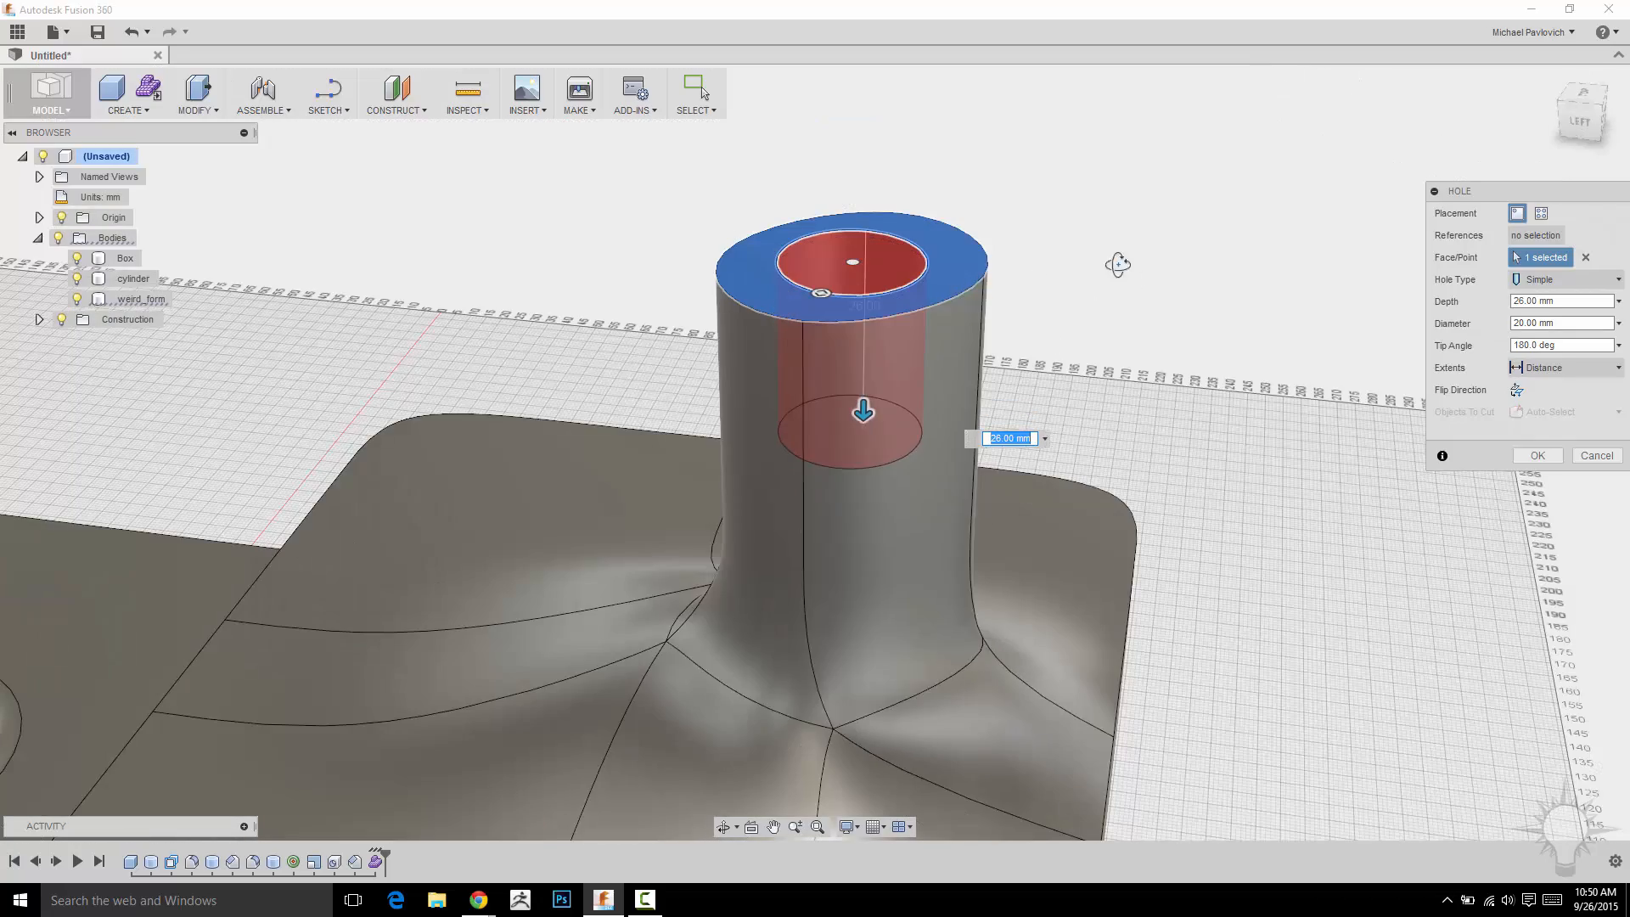
pyautogui.keyDown('shift'); pyautogui.moveTo(1117, 264); pyautogui.dragTo(1136, 343, button='middle'); pyautogui.keyUp('shift')
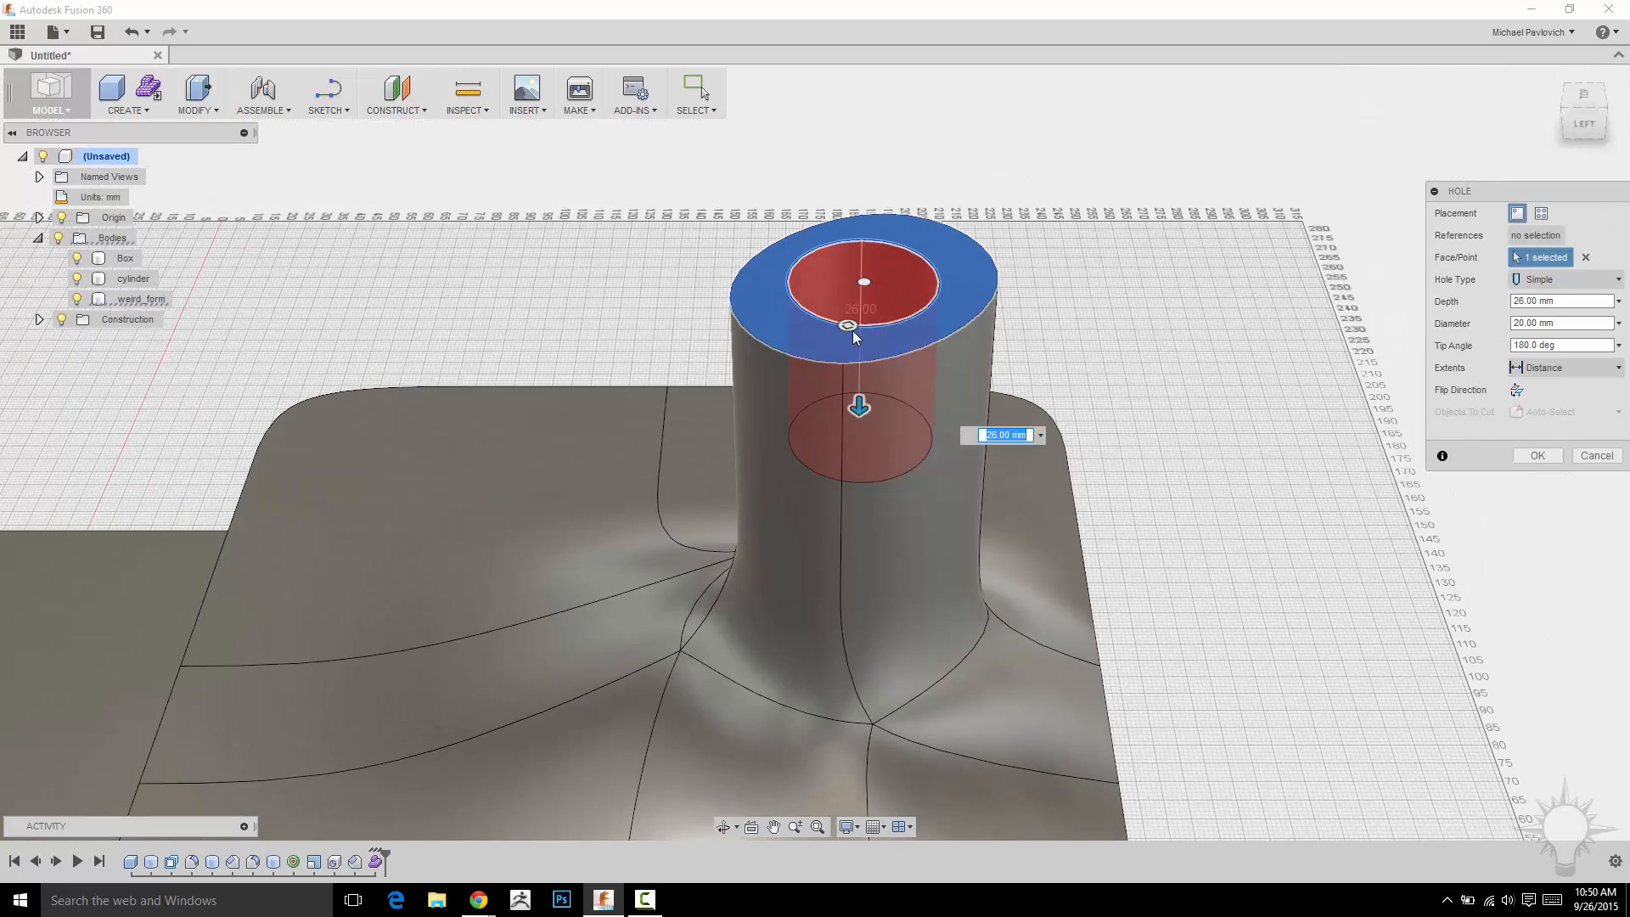
pyautogui.moveTo(849, 328); pyautogui.dragTo(1285, 307)
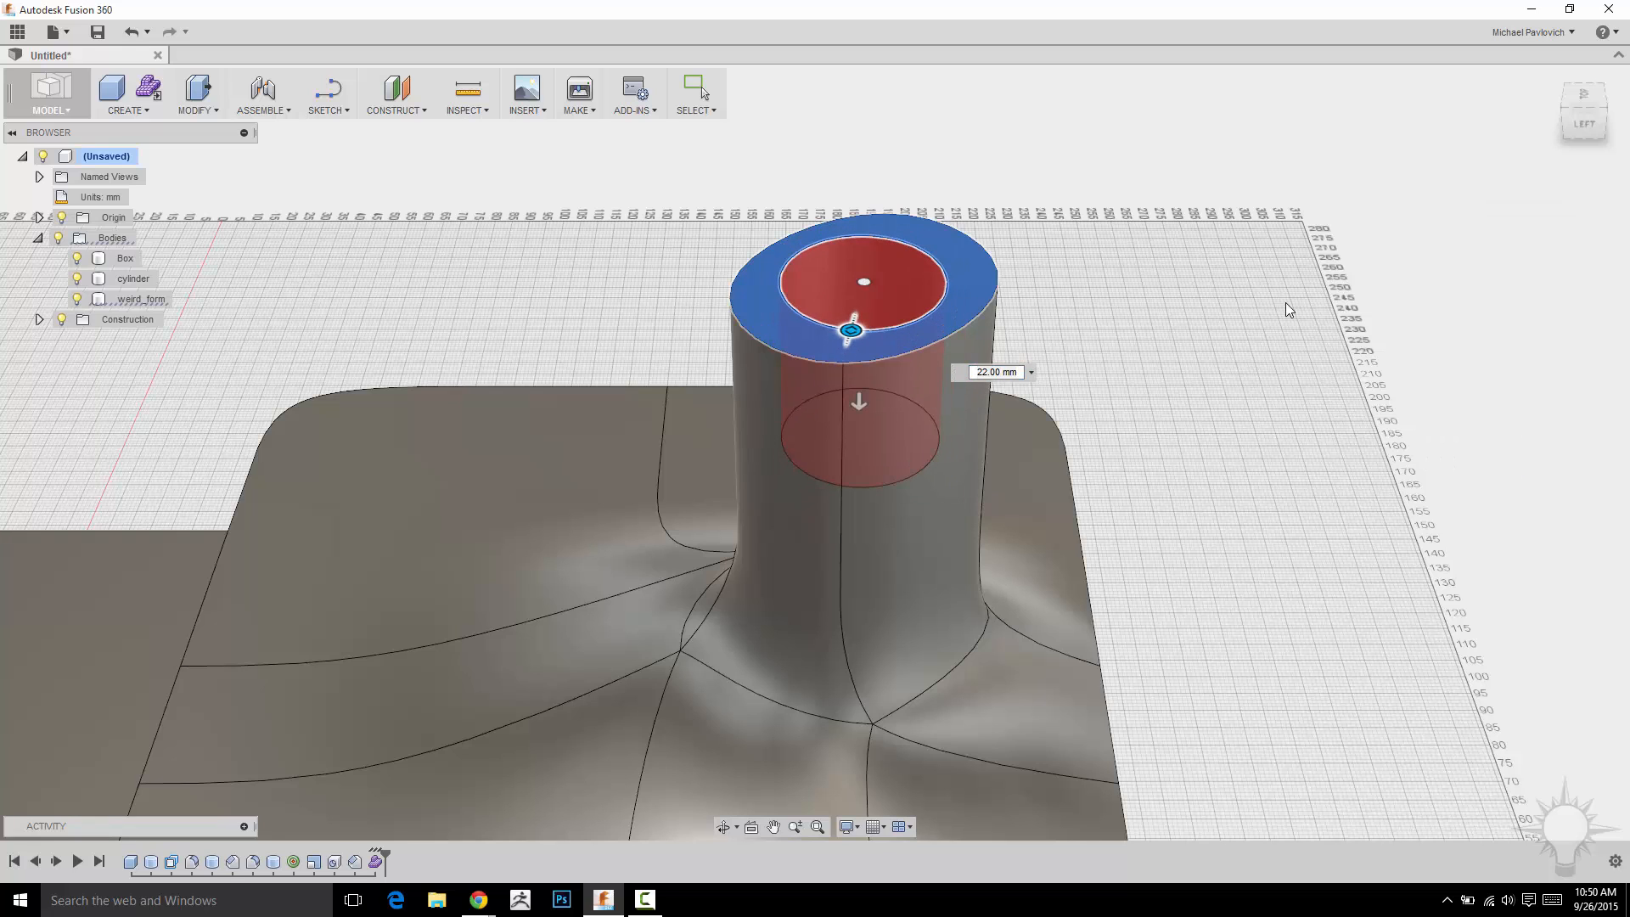
pyautogui.scroll(3, 1066, 206)
pyautogui.moveTo(1078, 206); pyautogui.dragTo(1216, 223, button='middle')
# Fillet the outer and inner rim edges of the neck's opening.
pyautogui.press('f')
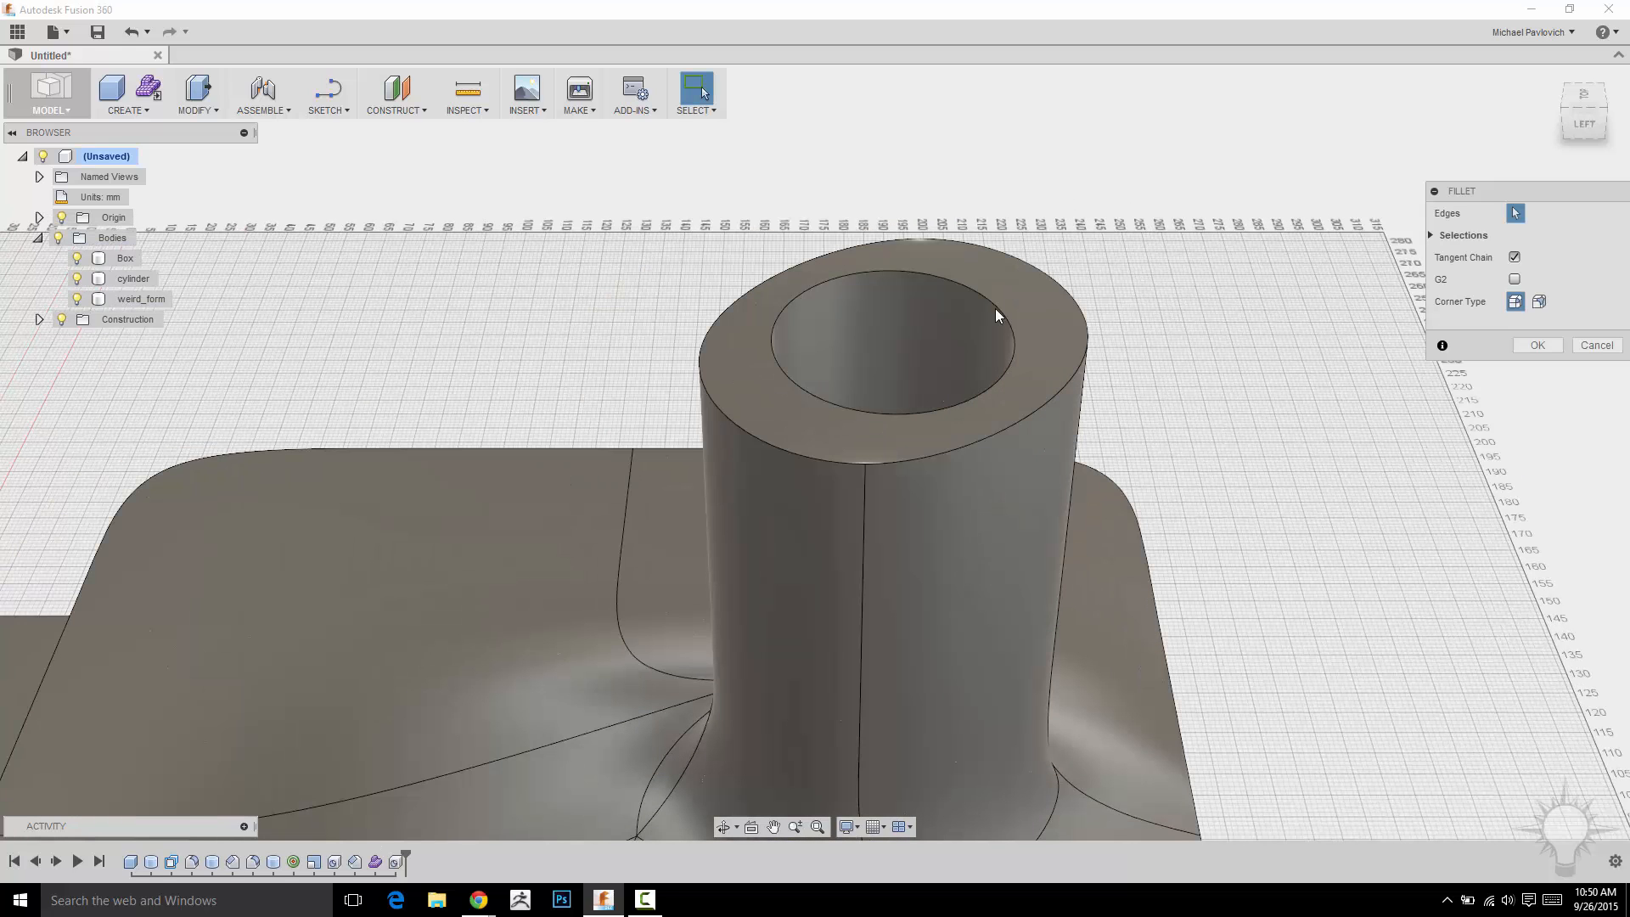
pyautogui.click(1088, 330)
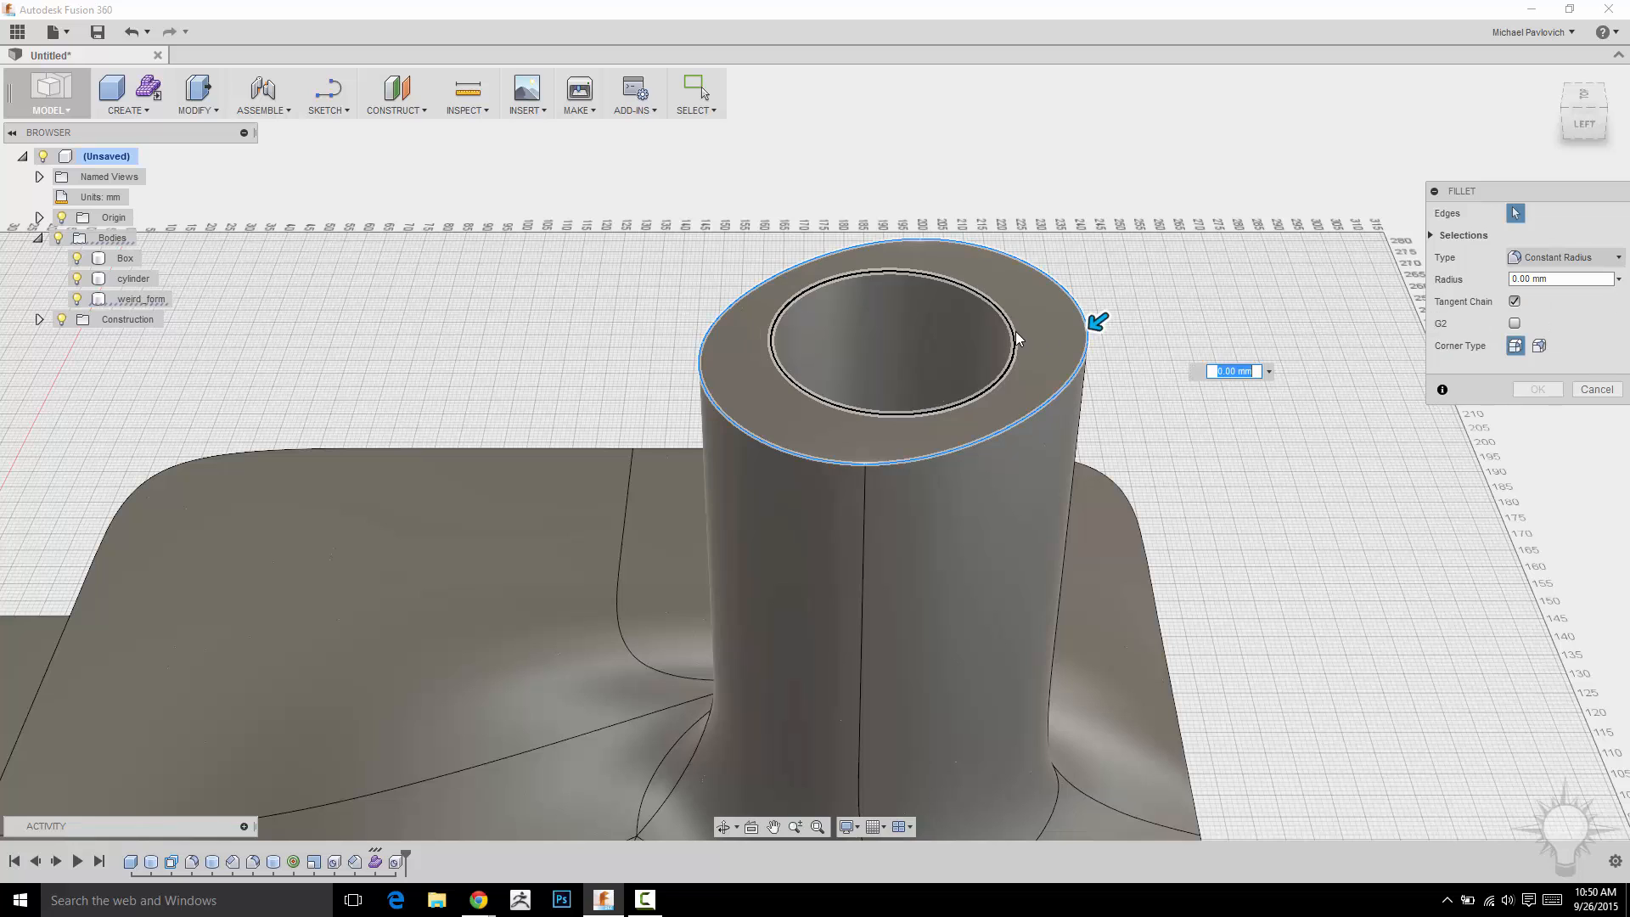
pyautogui.click(1016, 336)
pyautogui.moveTo(1004, 322); pyautogui.dragTo(1011, 329)
pyautogui.click(1532, 388)
pyautogui.keyDown('shift'); pyautogui.moveTo(1197, 291); pyautogui.dragTo(981, 578, button='middle'); pyautogui.keyUp('shift')
pyautogui.keyDown('shift'); pyautogui.moveTo(1150, 218); pyautogui.dragTo(256, 362, button='middle'); pyautogui.keyUp('shift')
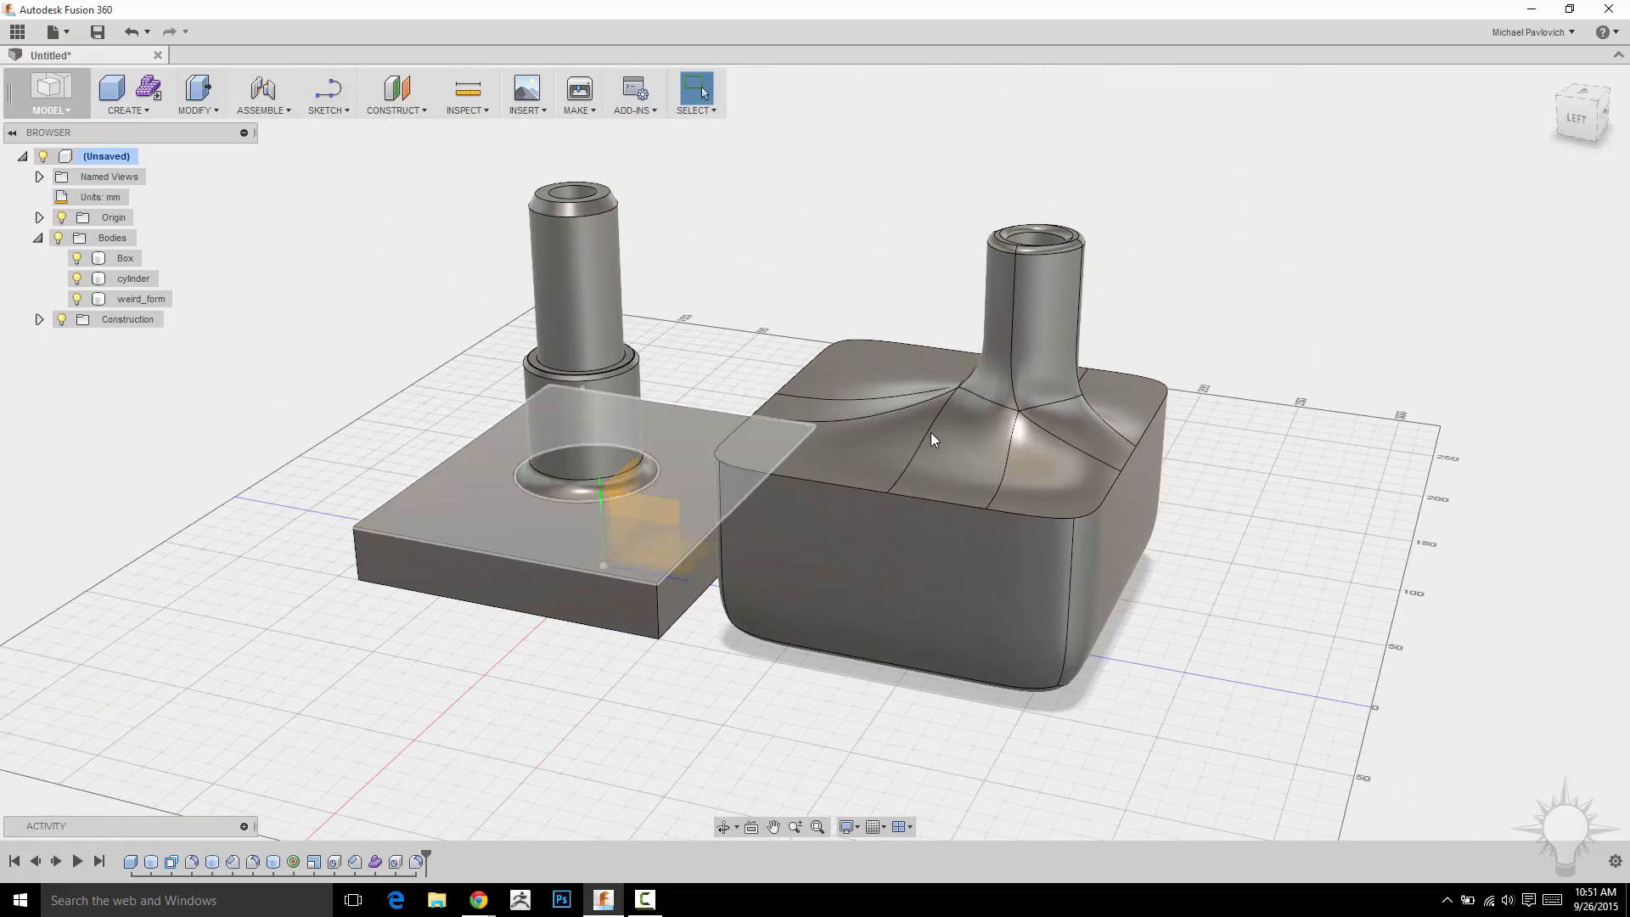
pyautogui.moveTo(1182, 239); pyautogui.dragTo(1274, 232, button='middle')
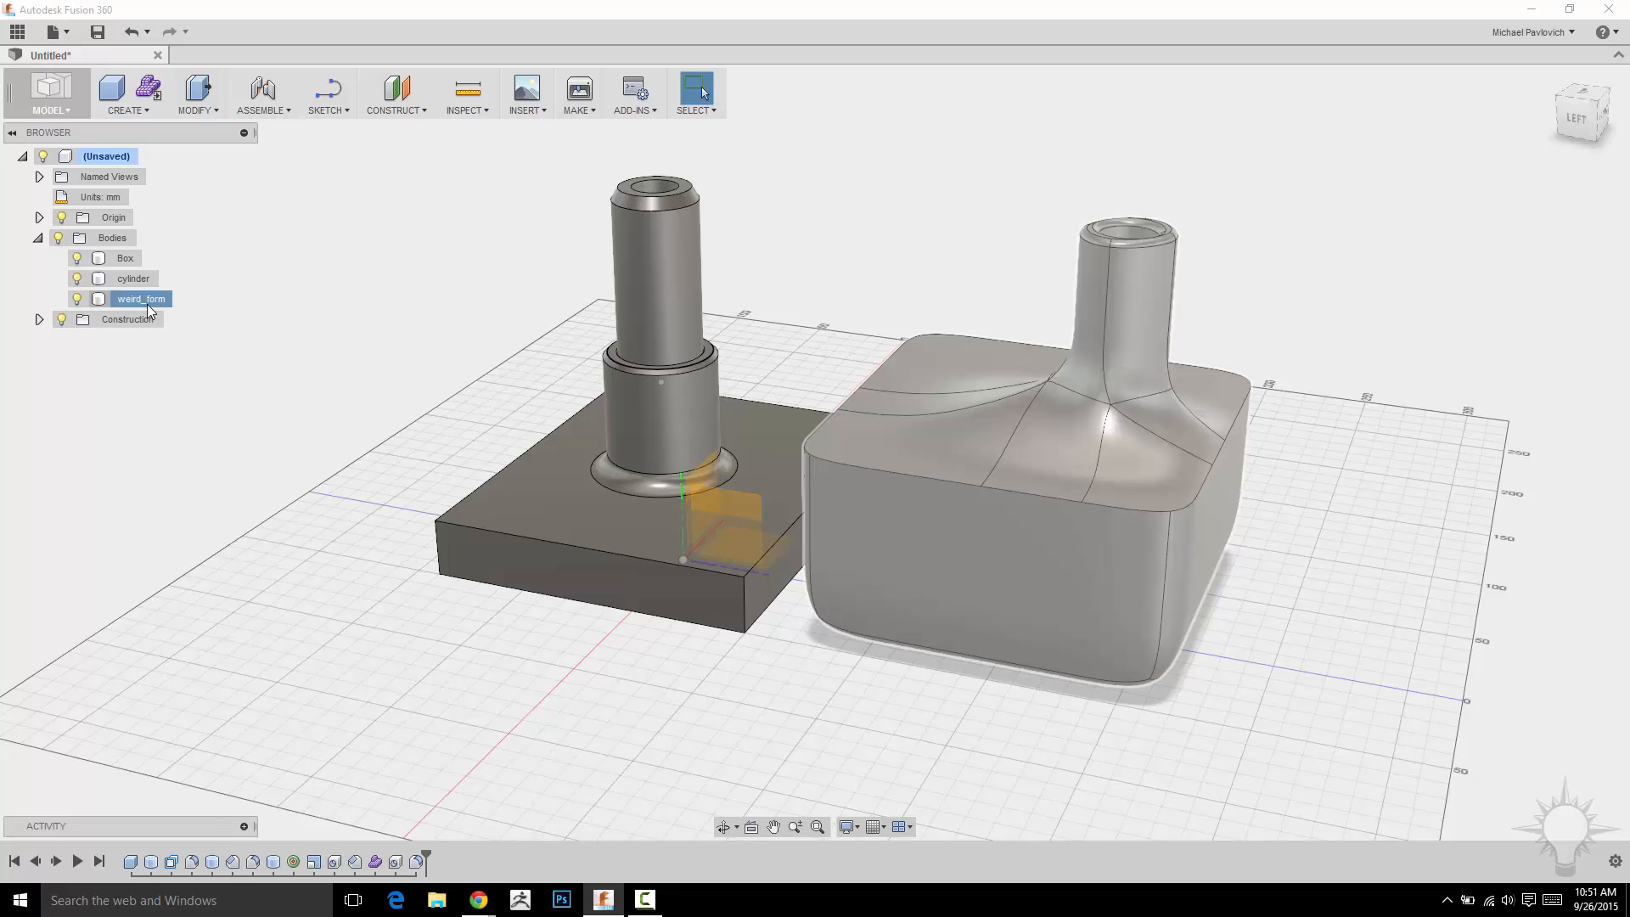
pyautogui.click(148, 301)
pyautogui.rightClick(149, 299)
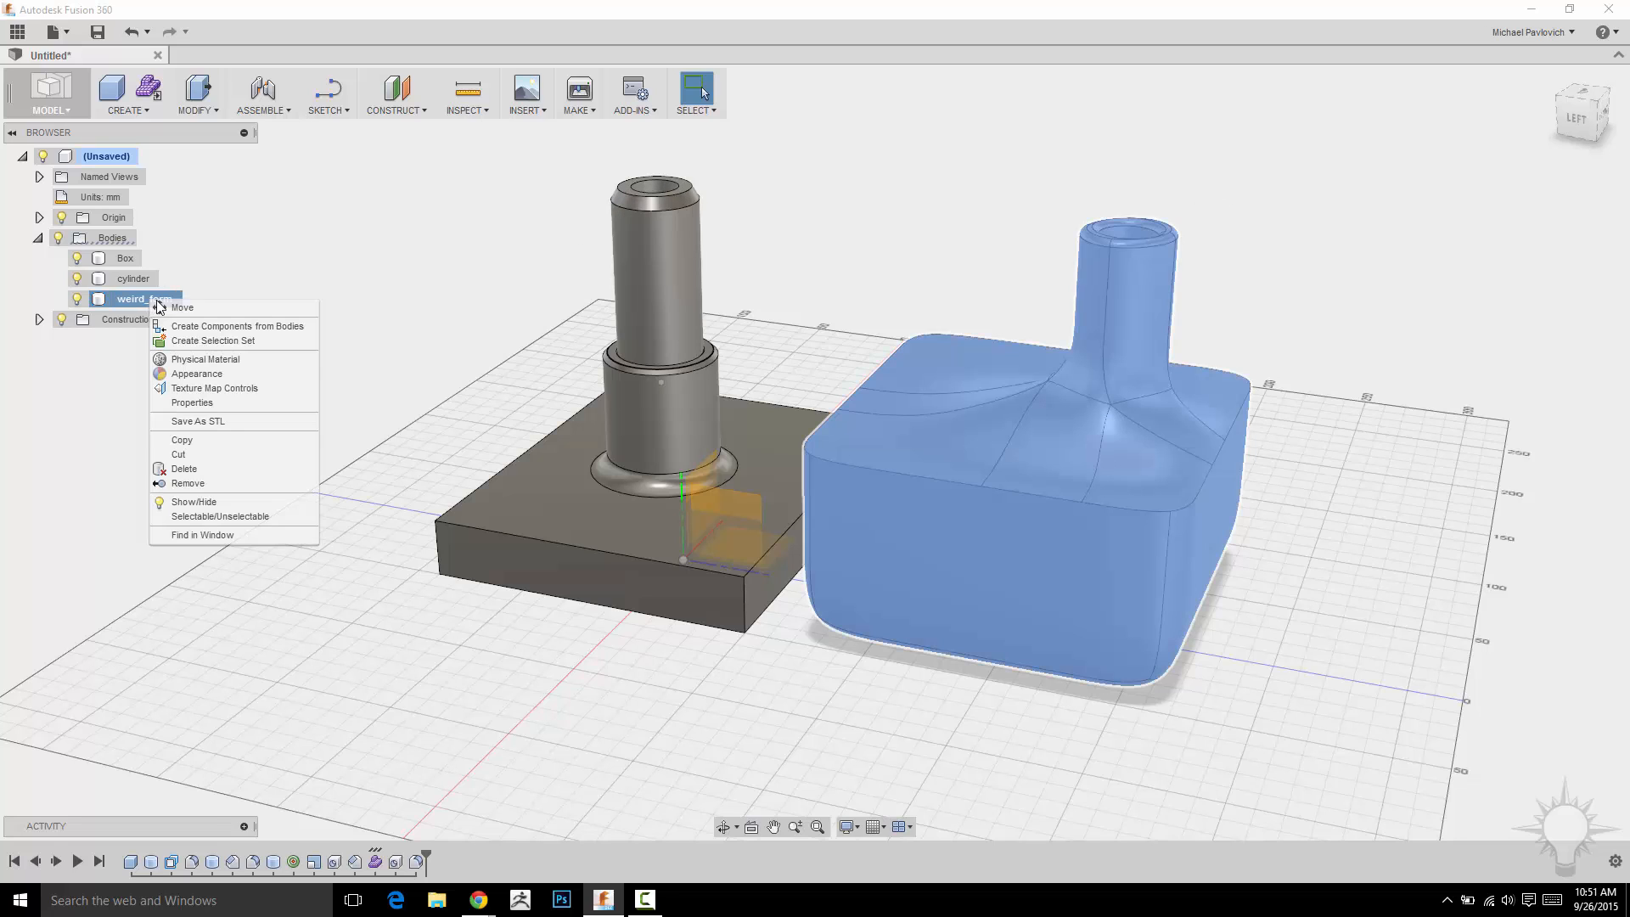
pyautogui.click(202, 472)
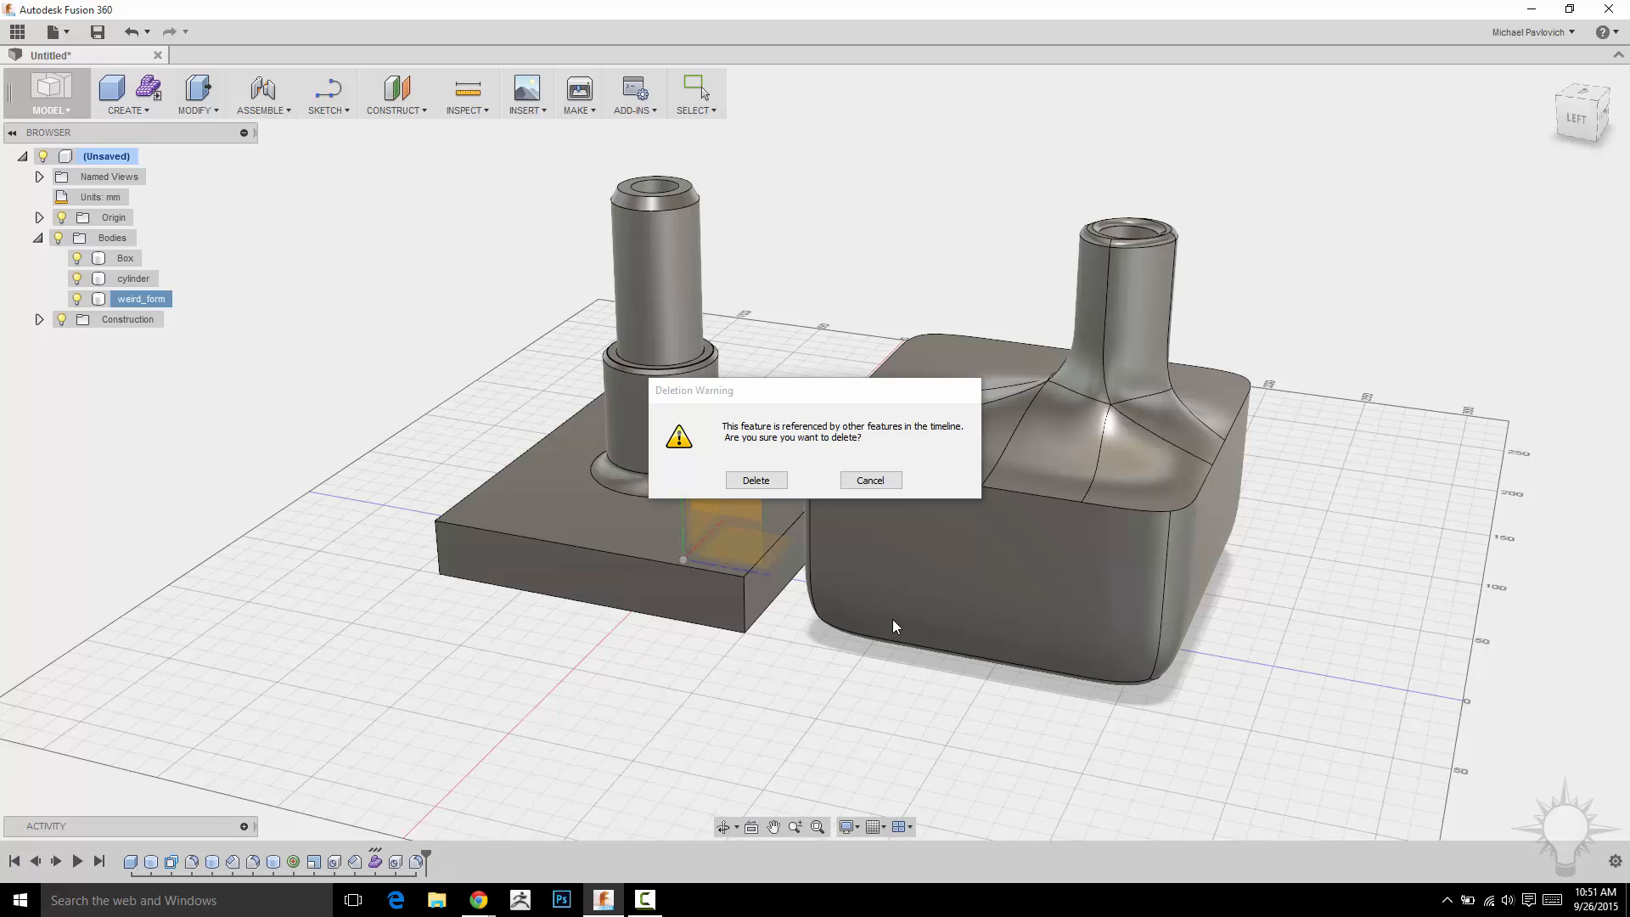
pyautogui.click(871, 481)
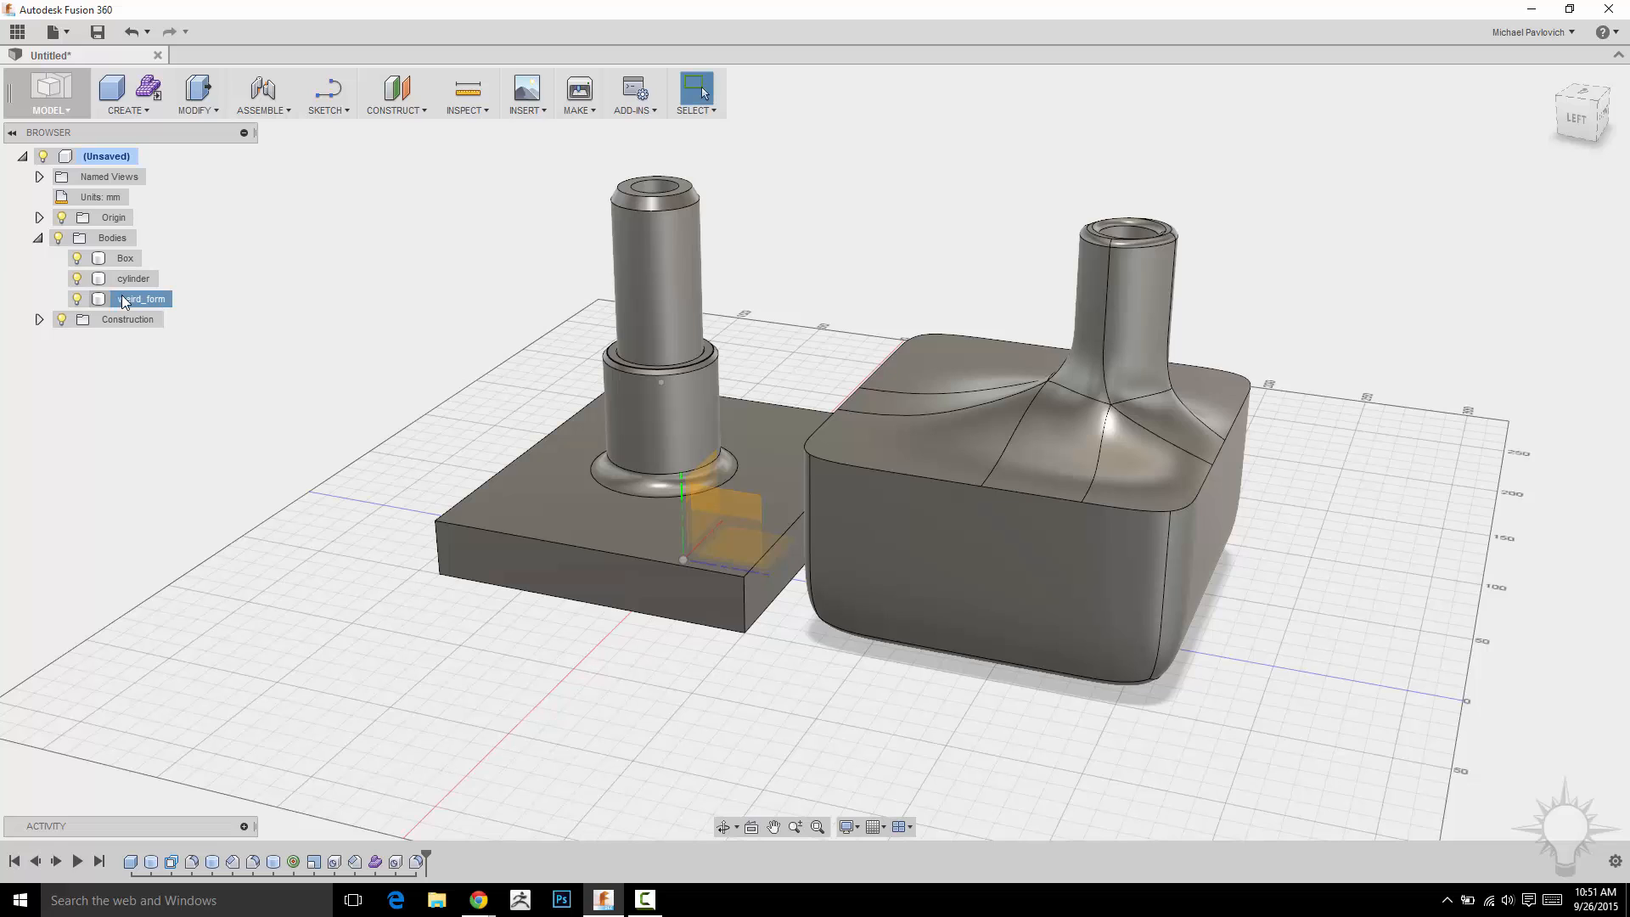
# Remove the weird_form body and delete all timeline features after the rolled-back history marker.
pyautogui.rightClick(124, 302)
pyautogui.click(149, 472)
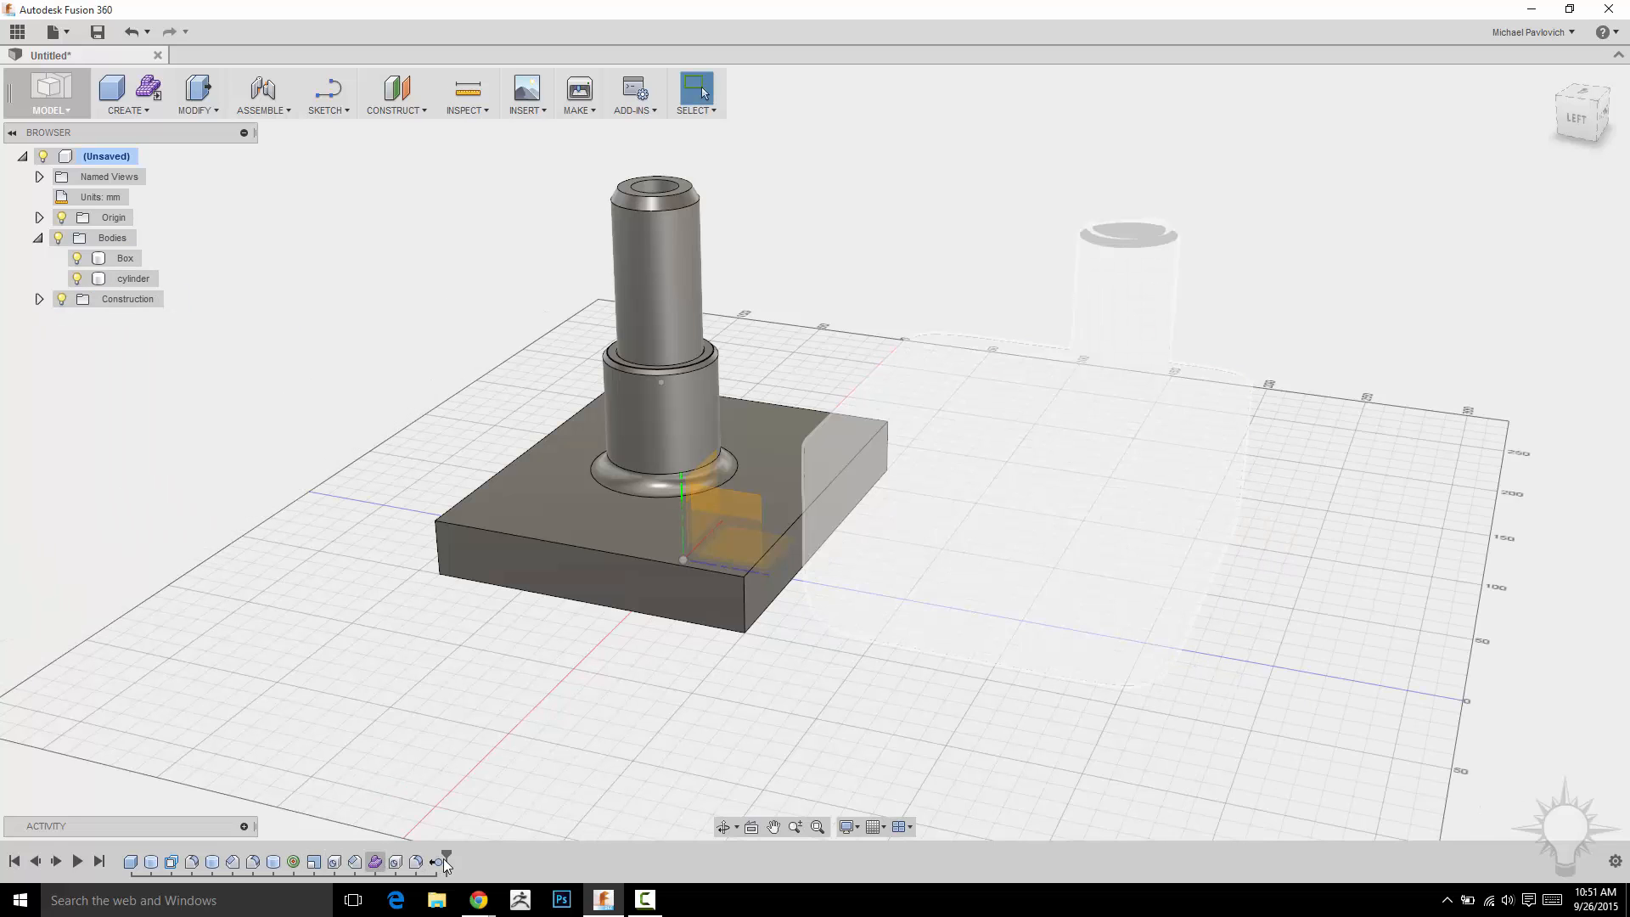
pyautogui.moveTo(446, 860)
pyautogui.mouseDown()
pyautogui.moveTo(358, 861)
pyautogui.moveTo(434, 859)
pyautogui.mouseUp()
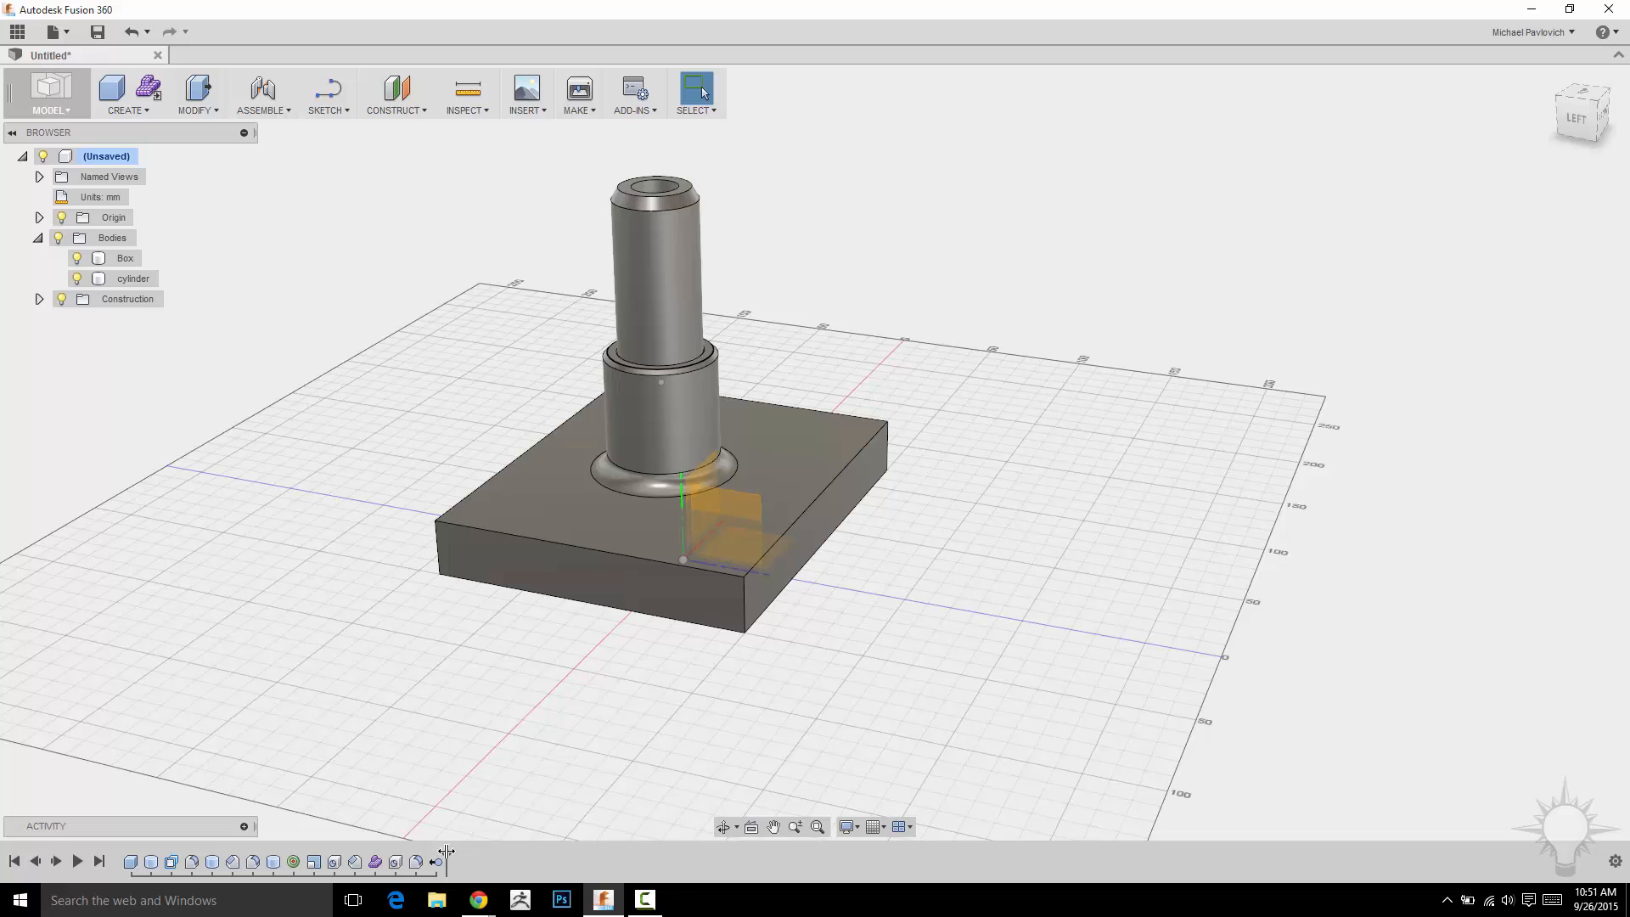
pyautogui.moveTo(446, 852); pyautogui.dragTo(378, 863)
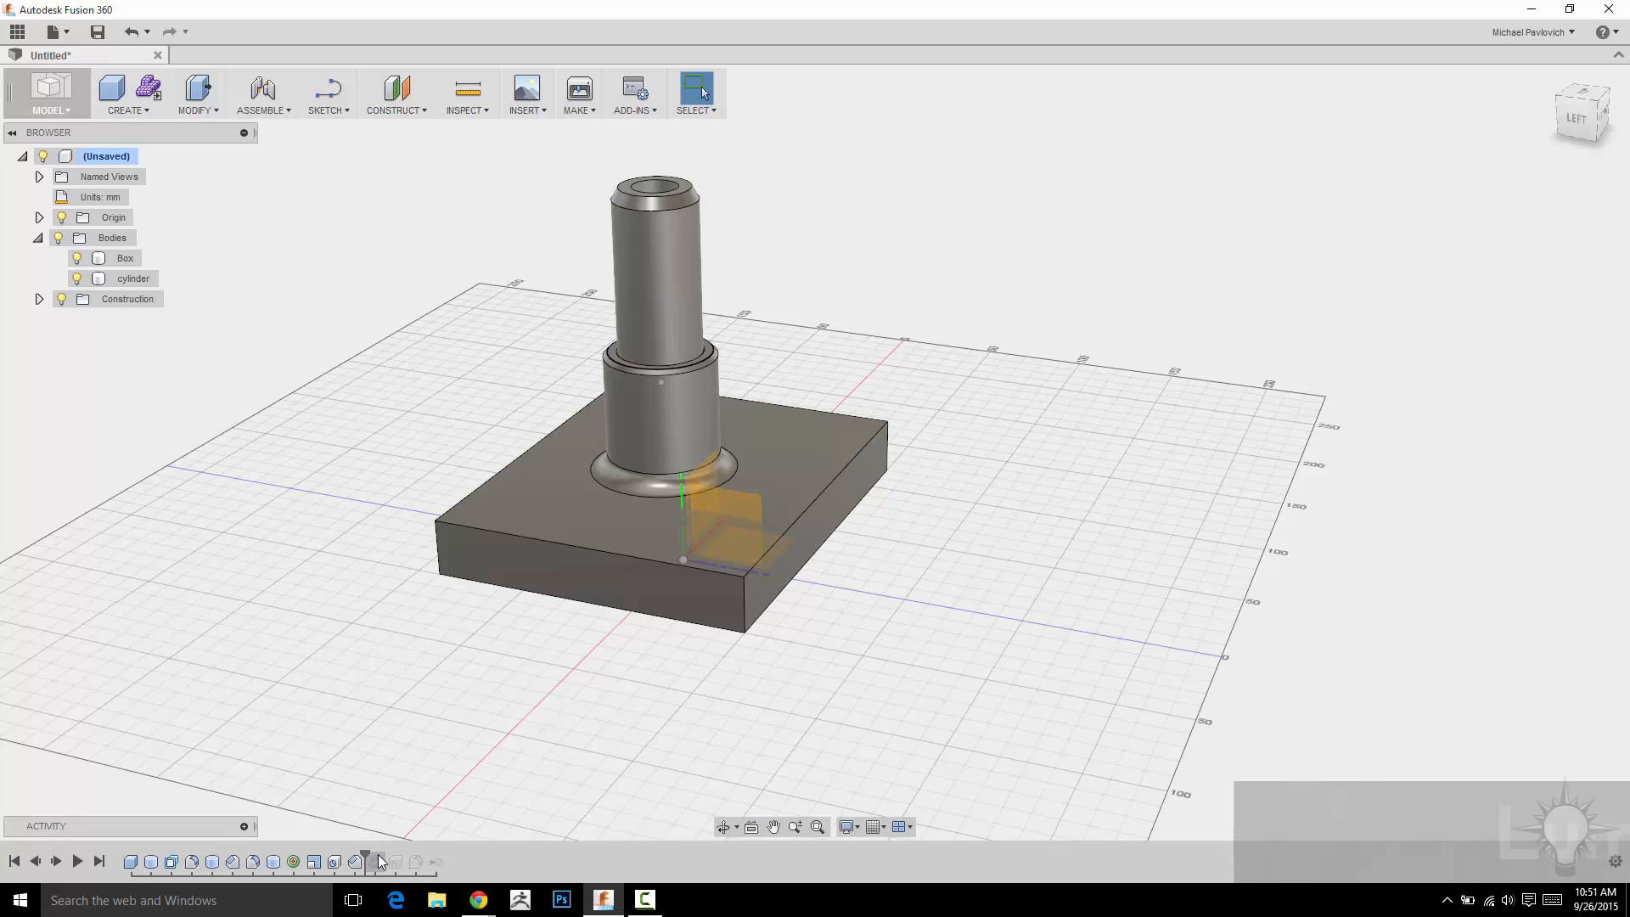
pyautogui.rightClick(376, 859)
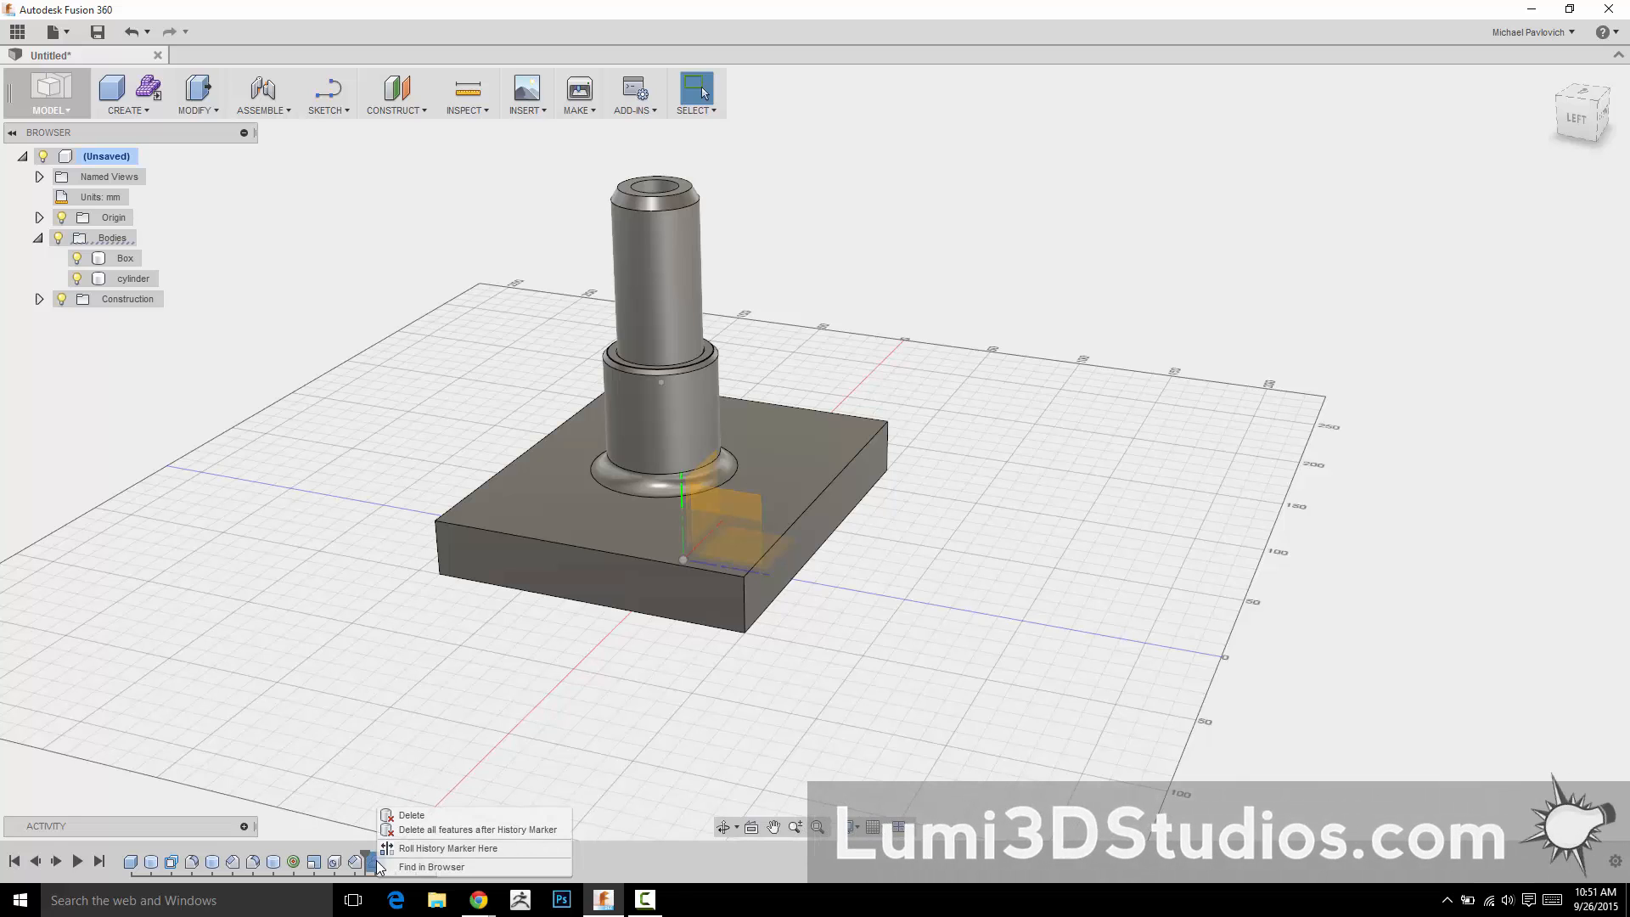
pyautogui.click(422, 831)
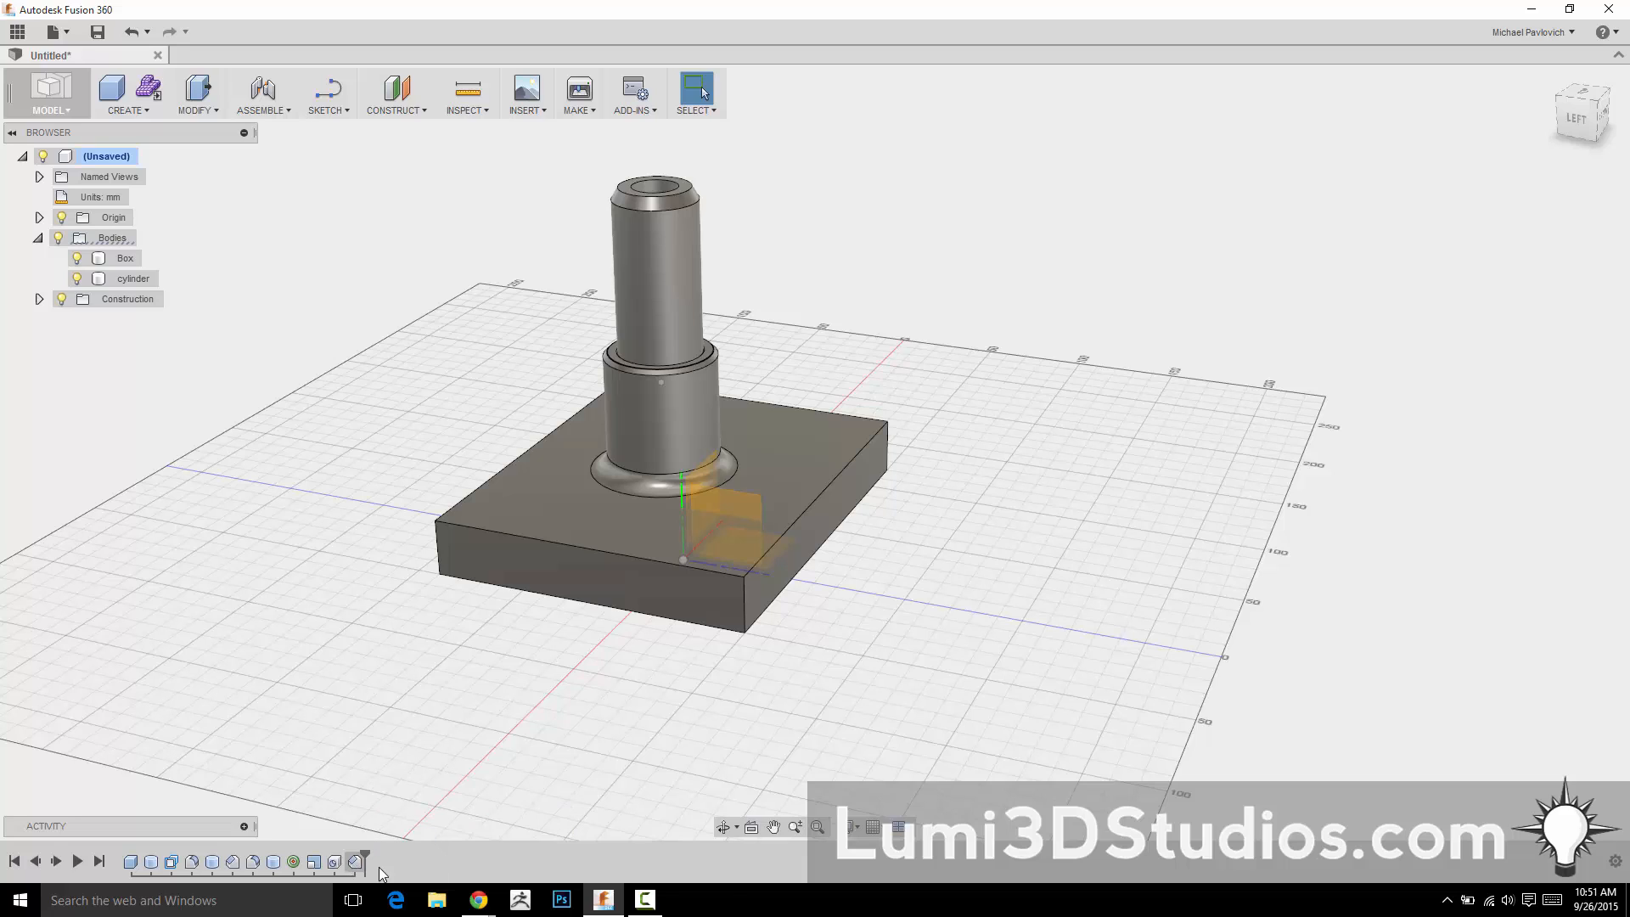